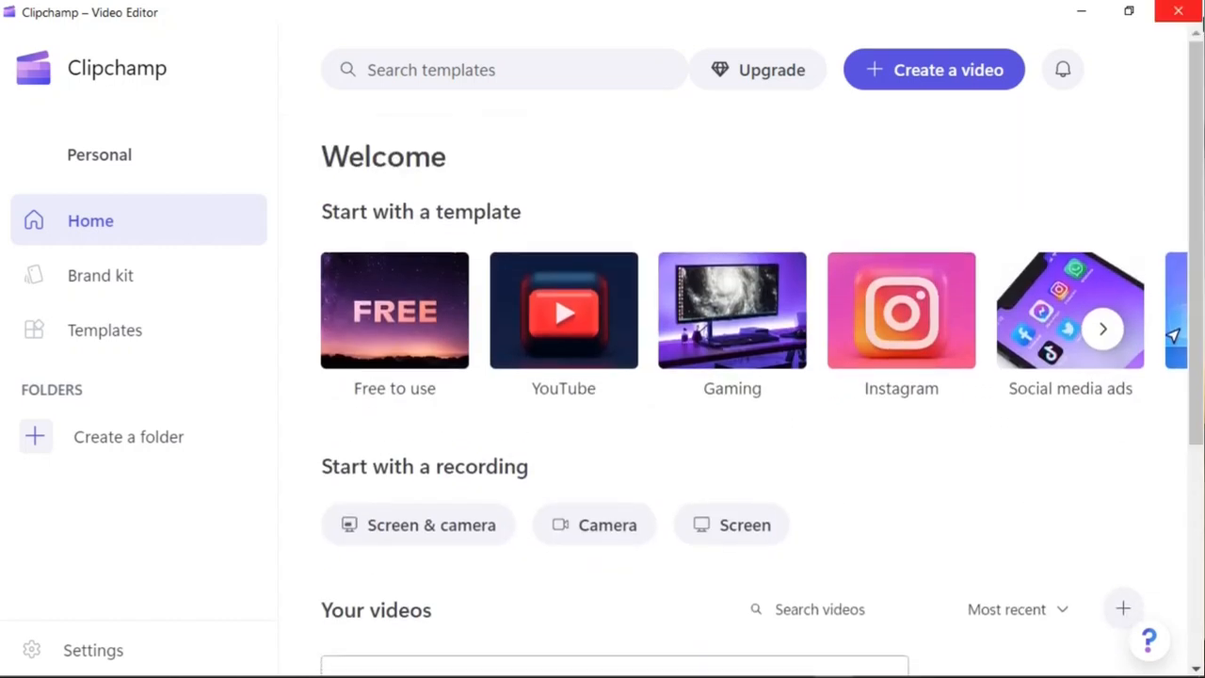
Create a new video in Clipchamp and import the "HOW TO UPLOAD VIDEOS IN YOUTUBE" image from the desktop.
{"action": "left_click", "coordinate": [924, 72]}
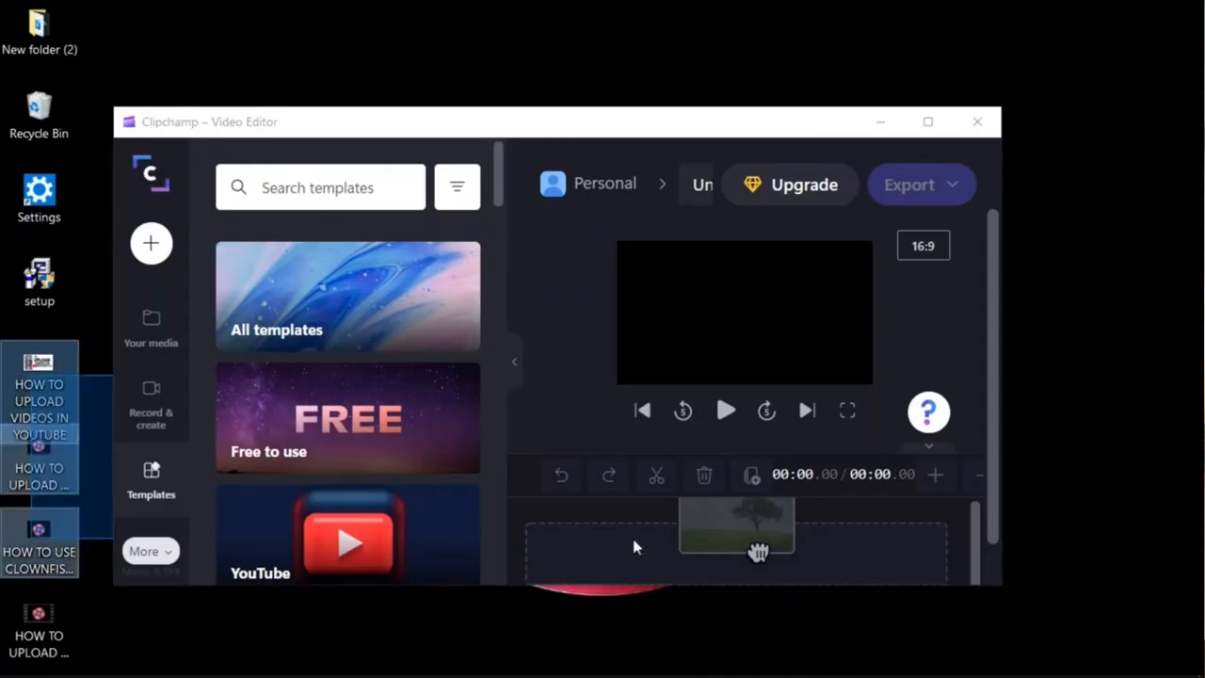
{"action": "left_click_drag", "start_coordinate": [635, 546], "coordinate": [462, 396]}
{"action": "left_click", "coordinate": [928, 122]}
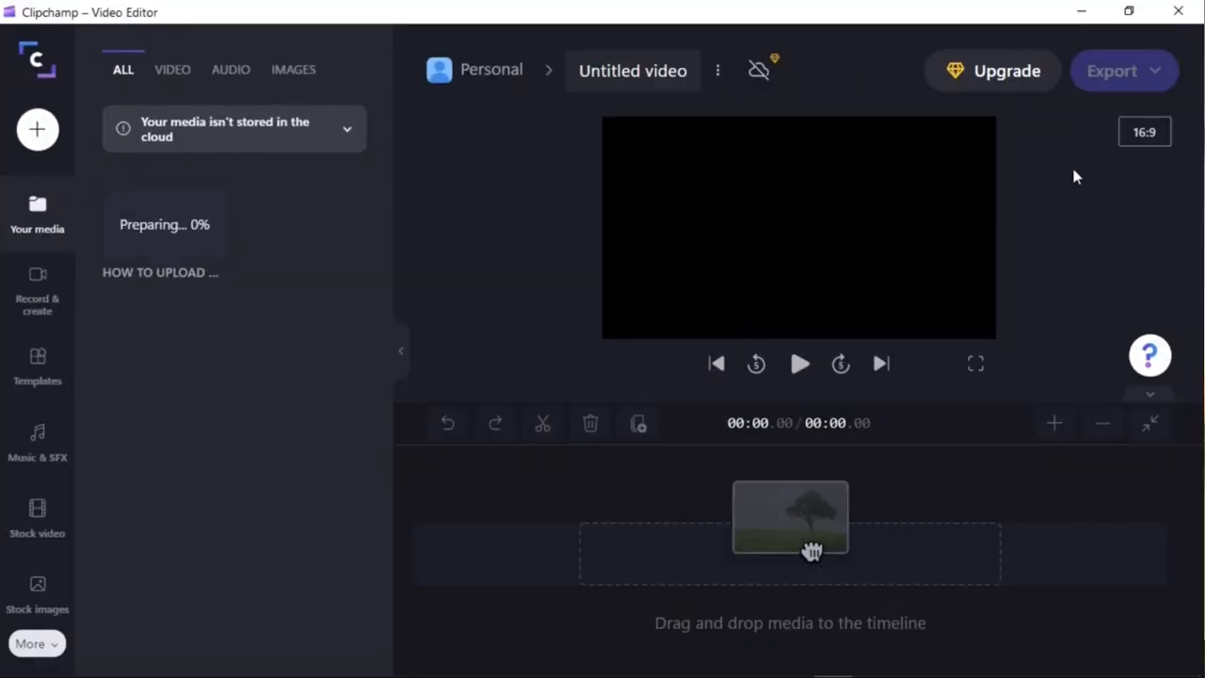
{"action": "left_click", "coordinate": [205, 244]}
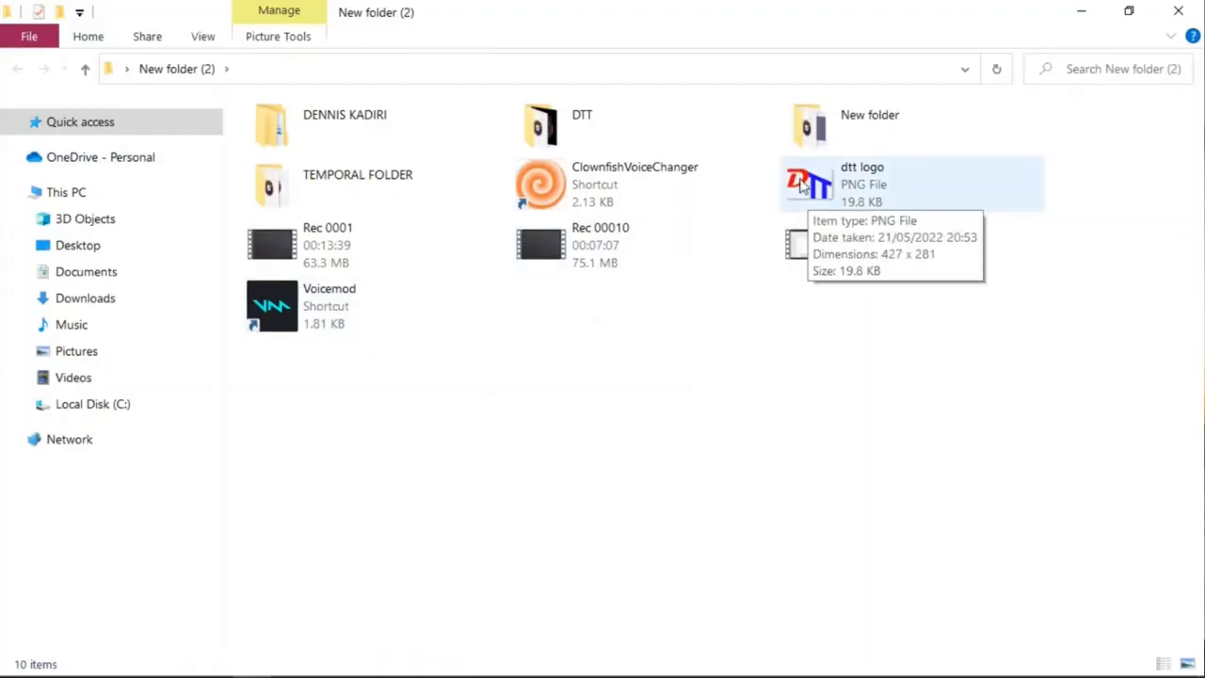
Import dtt logo.png from New folder (2) and place it on the timeline after the first image.
{"action": "left_click_drag", "start_coordinate": [807, 189], "coordinate": [743, 550]}
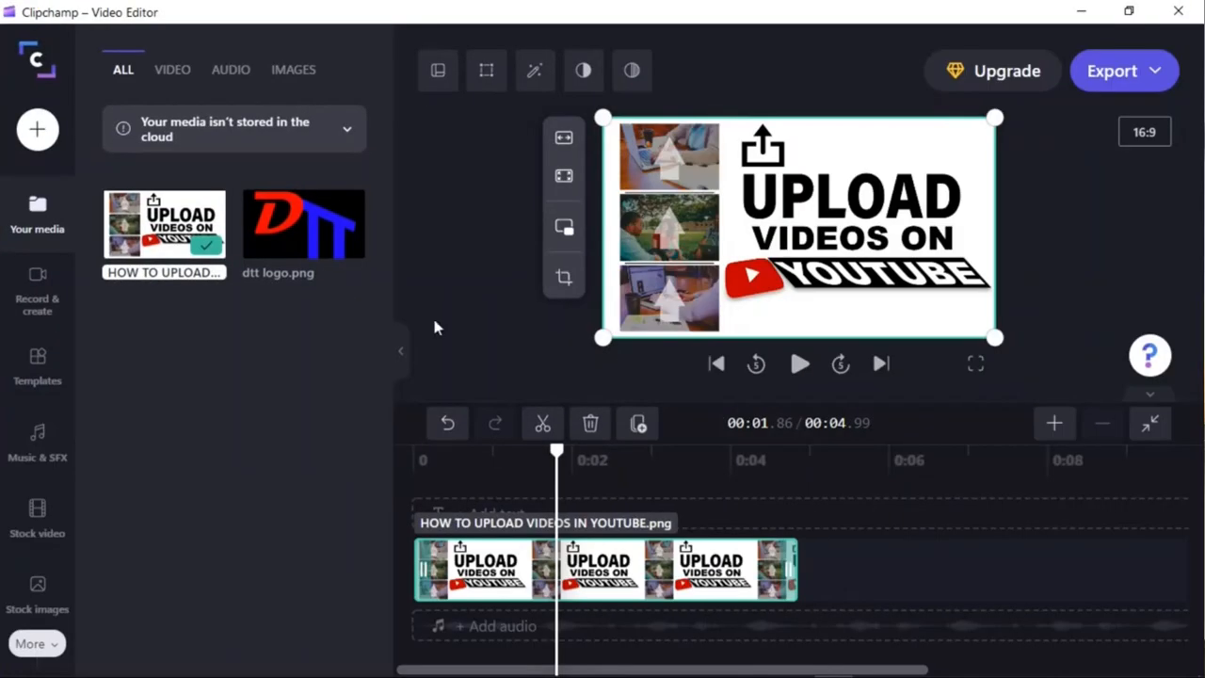
{"action": "left_click_drag", "start_coordinate": [304, 224], "coordinate": [659, 541]}
{"action": "left_click_drag", "start_coordinate": [743, 541], "coordinate": [965, 523]}
{"action": "left_click", "coordinate": [764, 497]}
{"action": "left_click_drag", "start_coordinate": [764, 497], "coordinate": [955, 497]}
Move the dtt logo.png clip onto a separate track above the first image, overlapping its end.
{"action": "left_click", "coordinate": [402, 351]}
{"action": "left_click_drag", "start_coordinate": [1196, 553], "coordinate": [1184, 571]}
{"action": "left_click_drag", "start_coordinate": [638, 453], "coordinate": [3, 456]}
{"action": "key", "text": "space"}
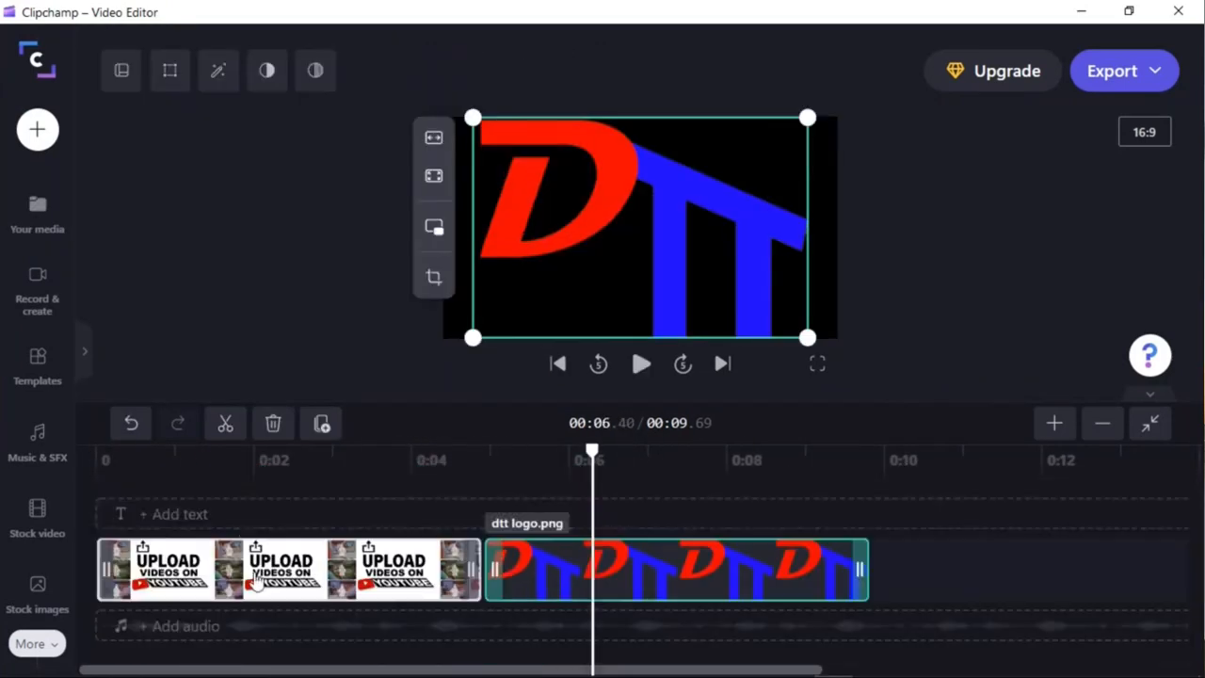
{"action": "left_click_drag", "start_coordinate": [661, 538], "coordinate": [574, 534]}
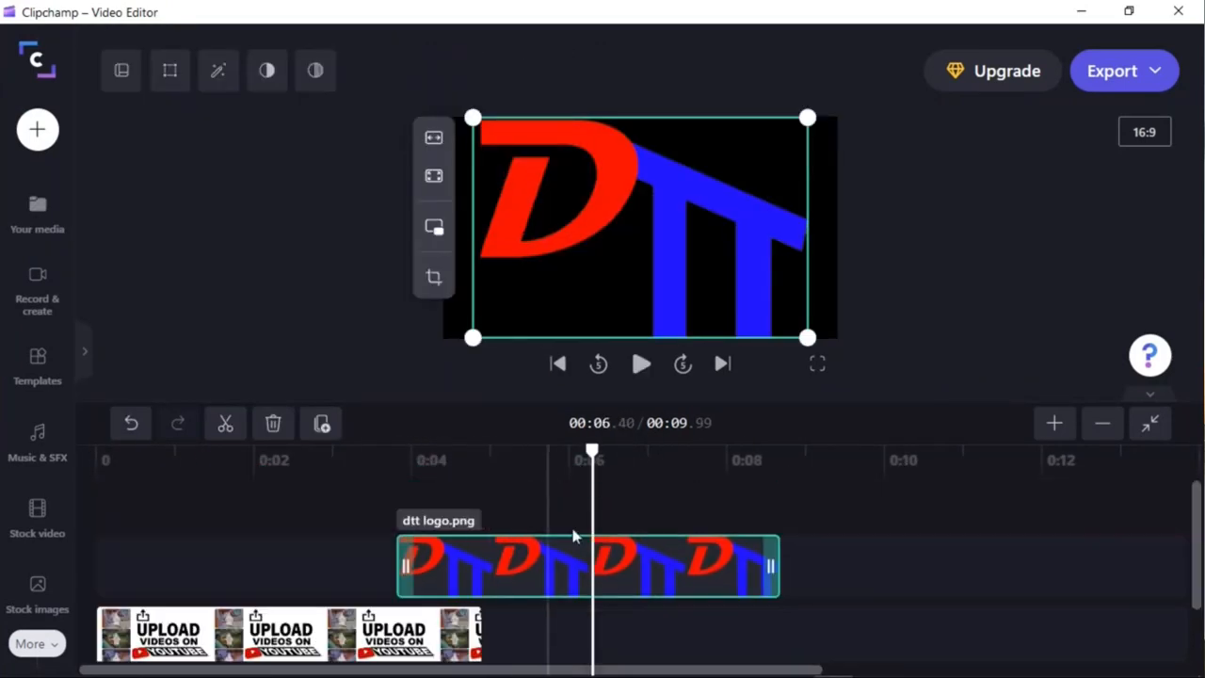
Play the timeline from the start to preview the two clips.
{"action": "left_click", "coordinate": [99, 448]}
{"action": "left_click", "coordinate": [644, 366]}
{"action": "left_click", "coordinate": [644, 367]}
Add dtt logo.png to the timeline again and open the TEMPORAL FOLDER in File Explorer.
{"action": "left_click", "coordinate": [83, 354]}
{"action": "left_click", "coordinate": [347, 244]}
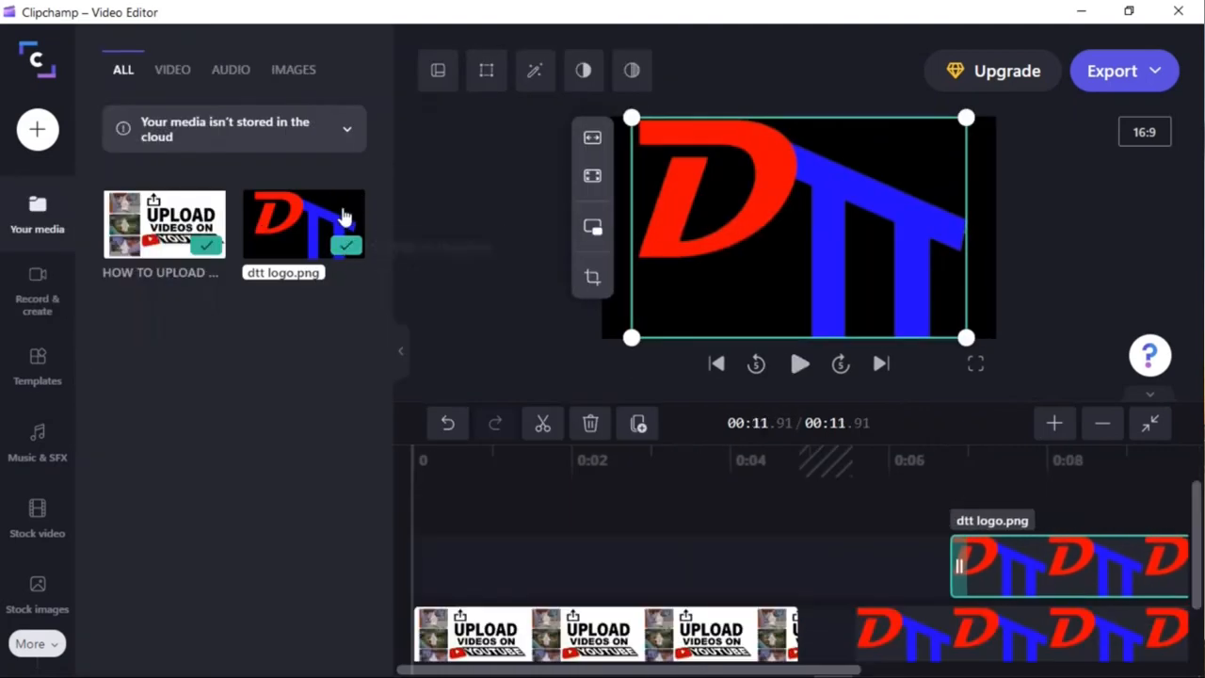
{"action": "left_click", "coordinate": [397, 354]}
{"action": "right_click", "coordinate": [804, 541]}
{"action": "left_click", "coordinate": [815, 544]}
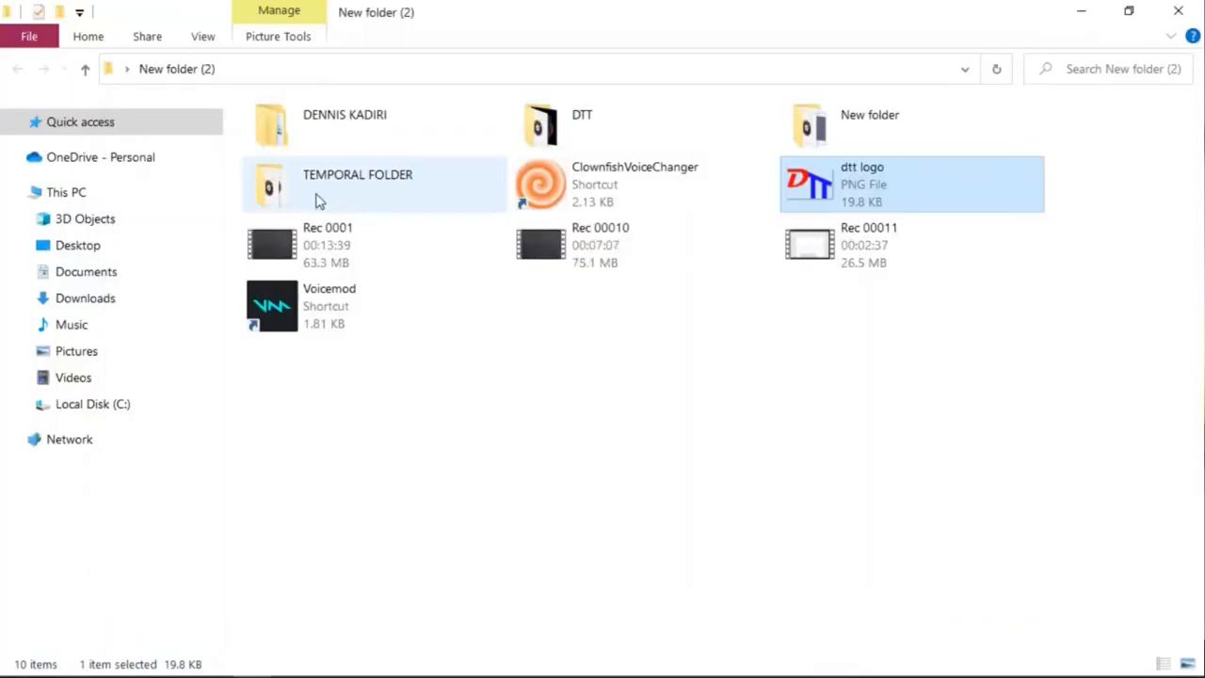
{"action": "double_click", "coordinate": [317, 199]}
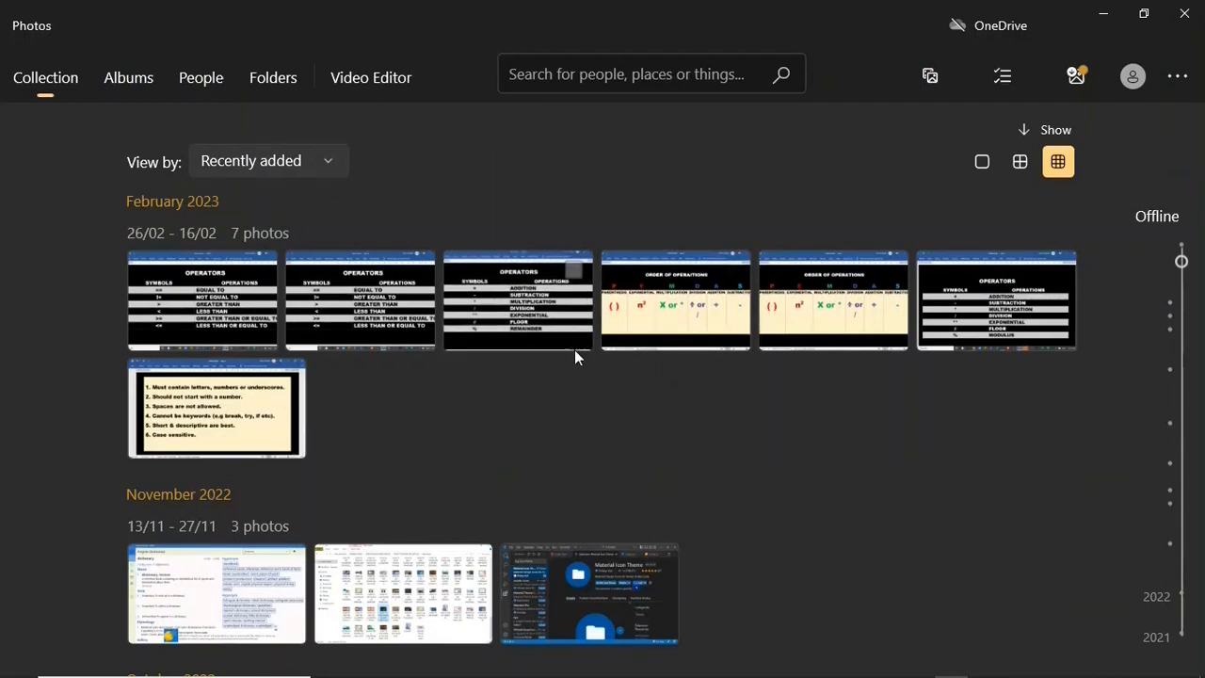
Start a blank video project in the Video Editor of the Photos app and close the app.
{"action": "left_click", "coordinate": [352, 82]}
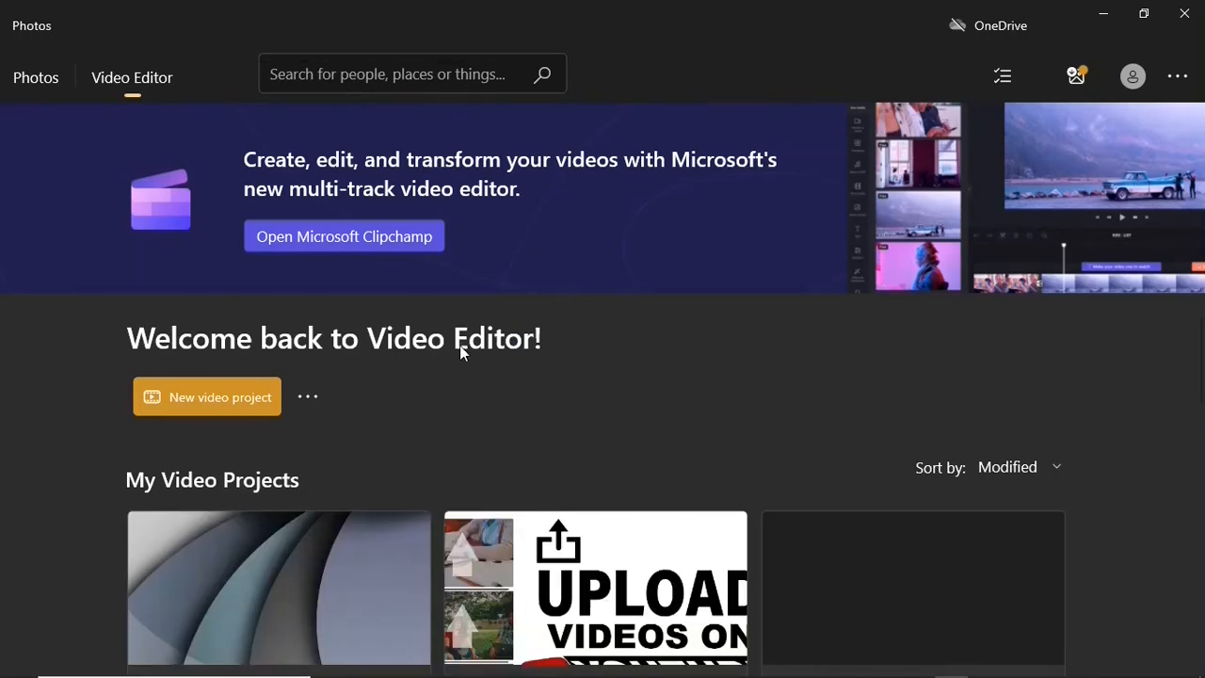
{"action": "left_click", "coordinate": [202, 404]}
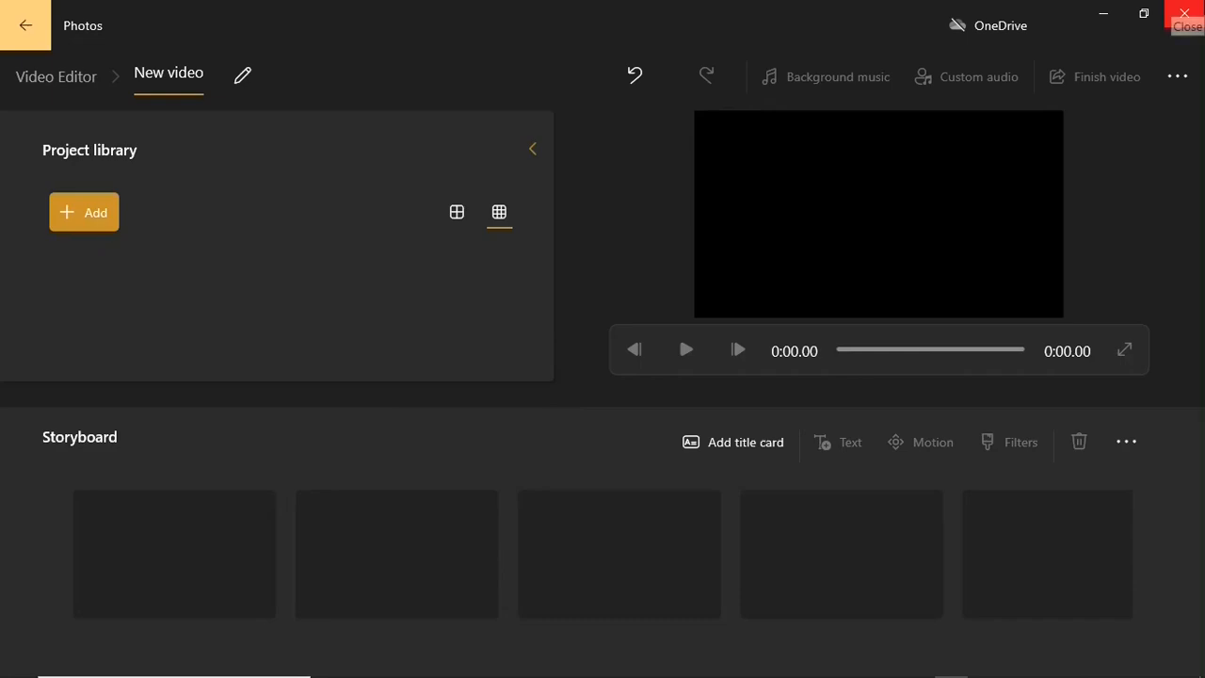
{"action": "left_click", "coordinate": [1185, 15]}
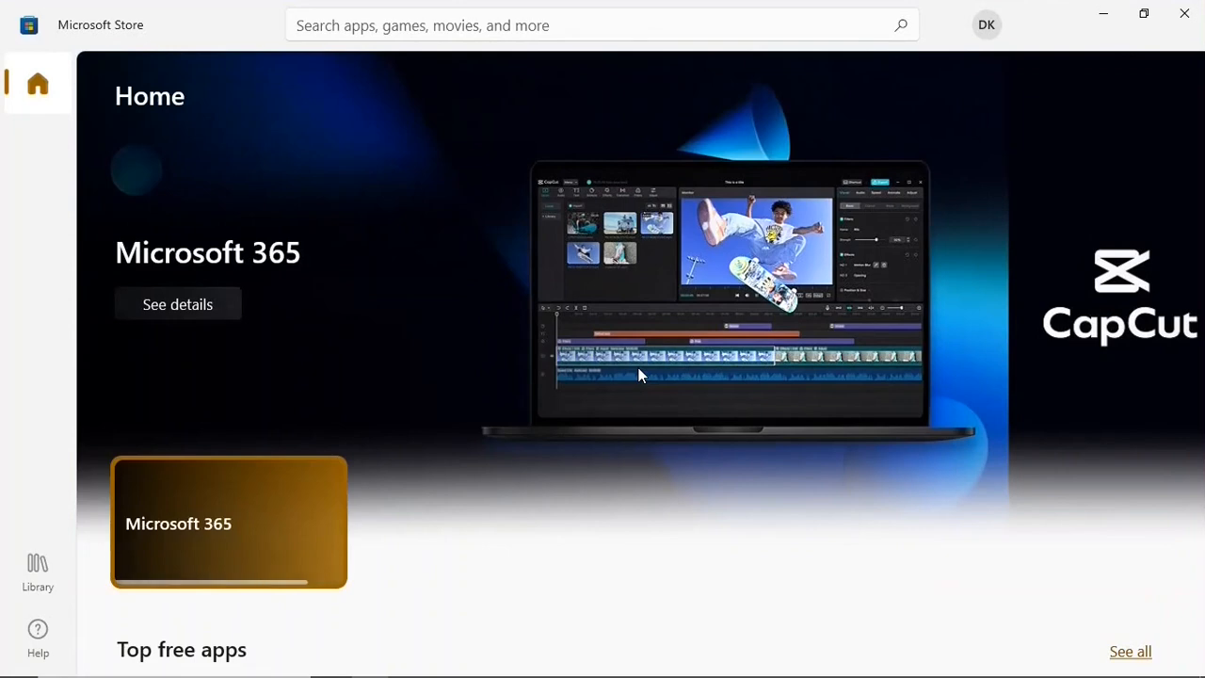
Search the Microsoft Store for CLIPCHAMP and launch Clipchamp - Video Editor from the results.
{"action": "left_click", "coordinate": [470, 24]}
{"action": "type", "text": "CLIPCHAMP"}
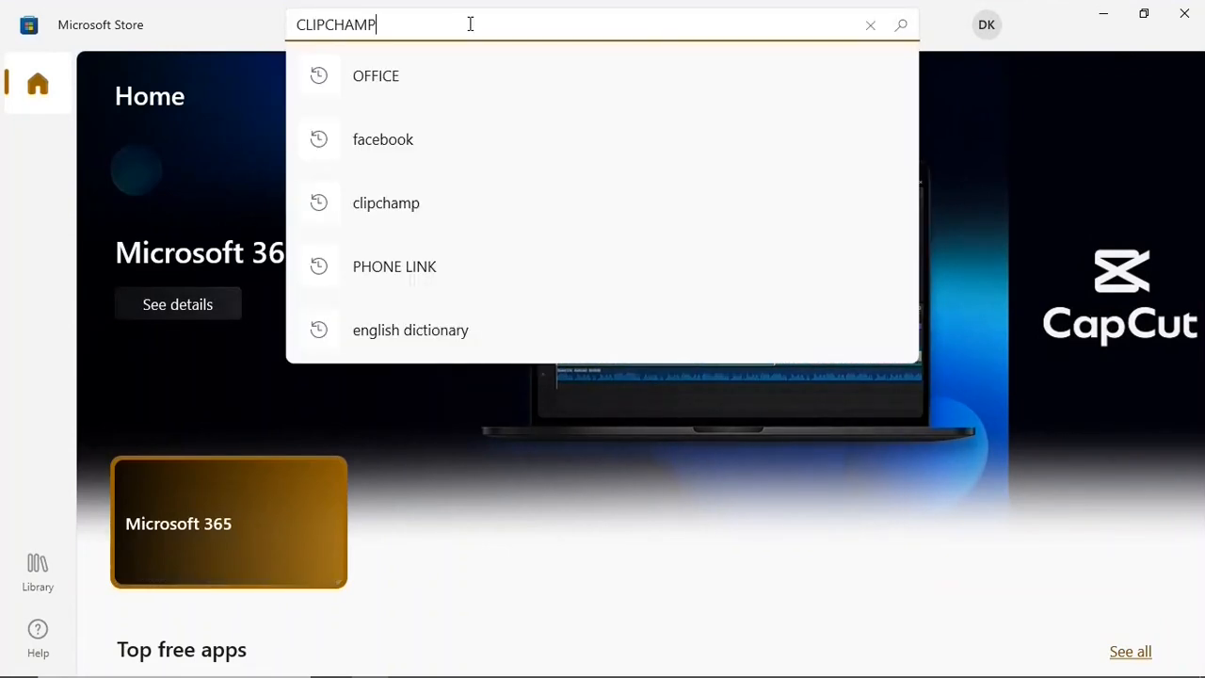
{"action": "key", "text": "Return"}
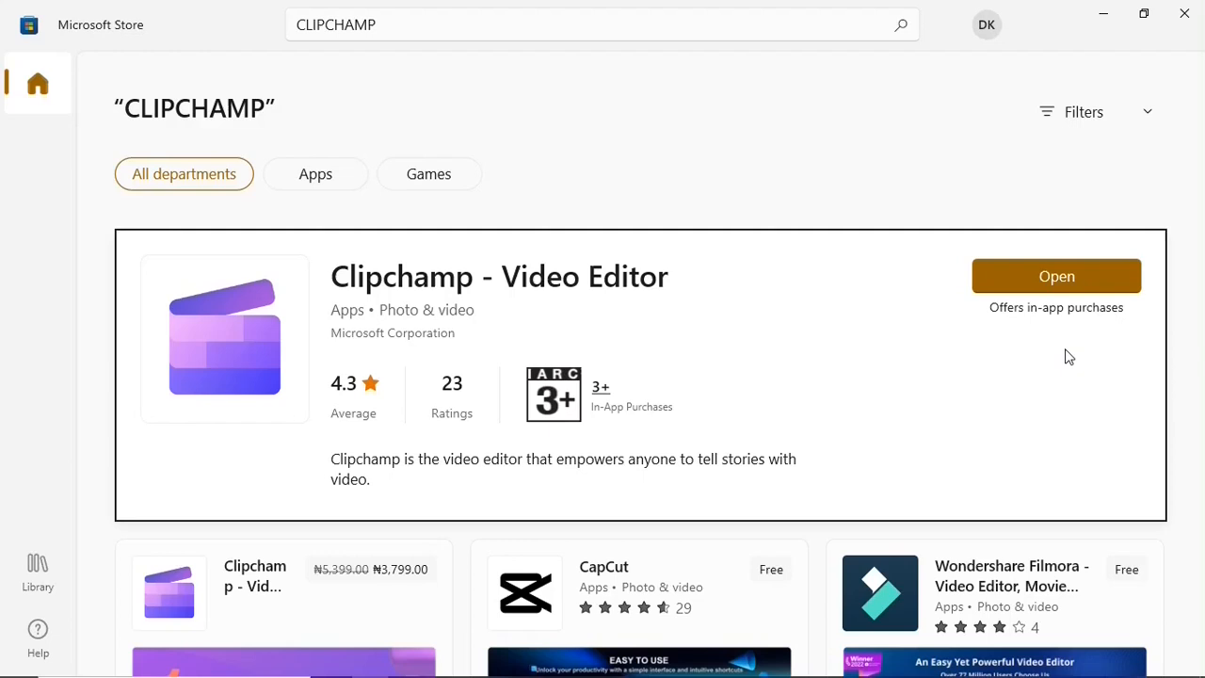
{"action": "left_click", "coordinate": [1060, 274]}
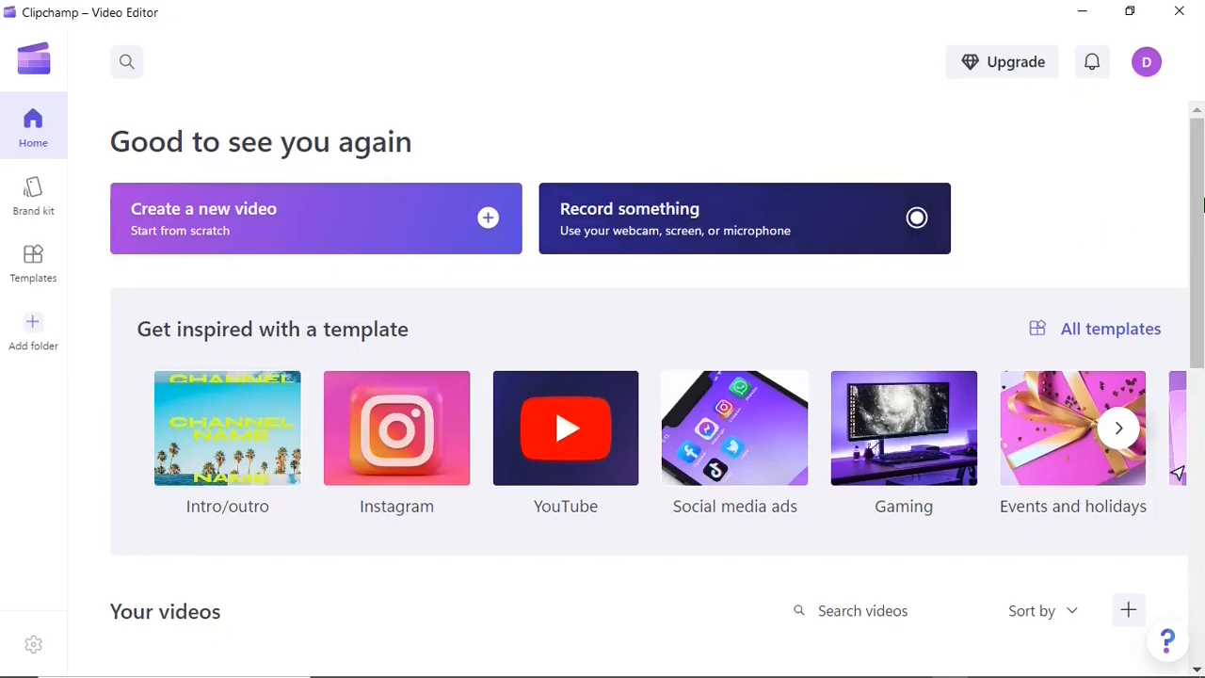
Look over the Clipchamp home page and create a new video from scratch.
{"action": "scroll", "coordinate": [1202, 231], "scroll_direction": "down", "scroll_amount": 1}
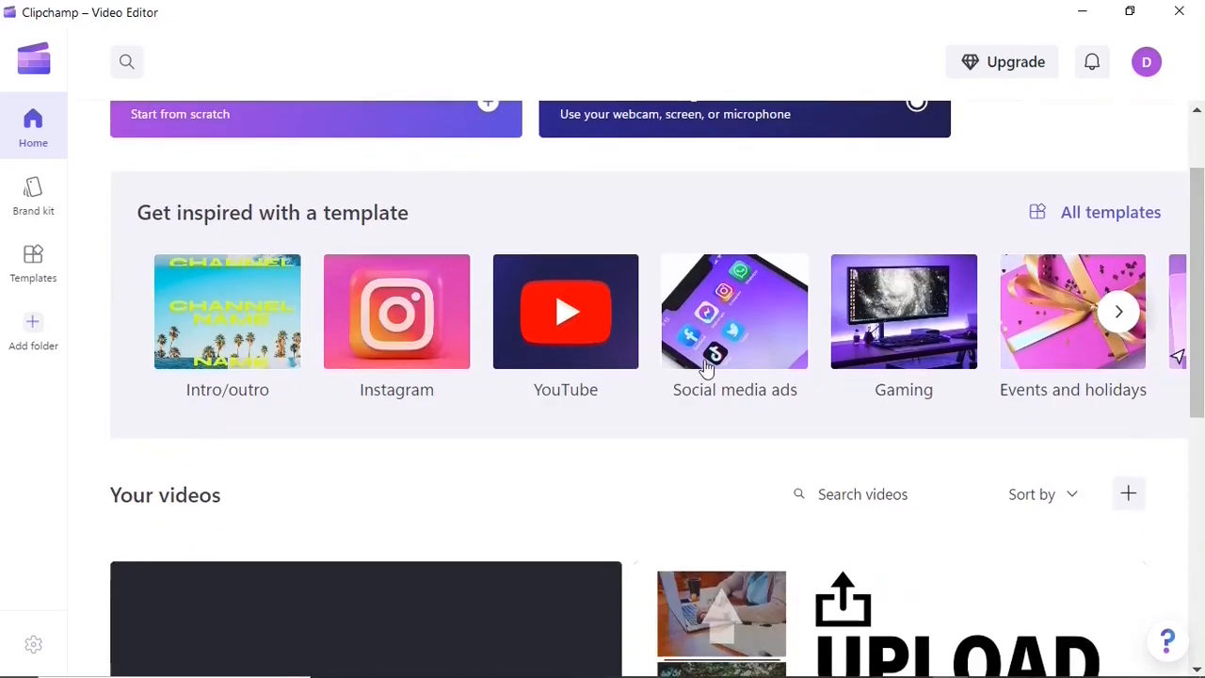
{"action": "left_click_drag", "start_coordinate": [1200, 287], "coordinate": [1200, 468]}
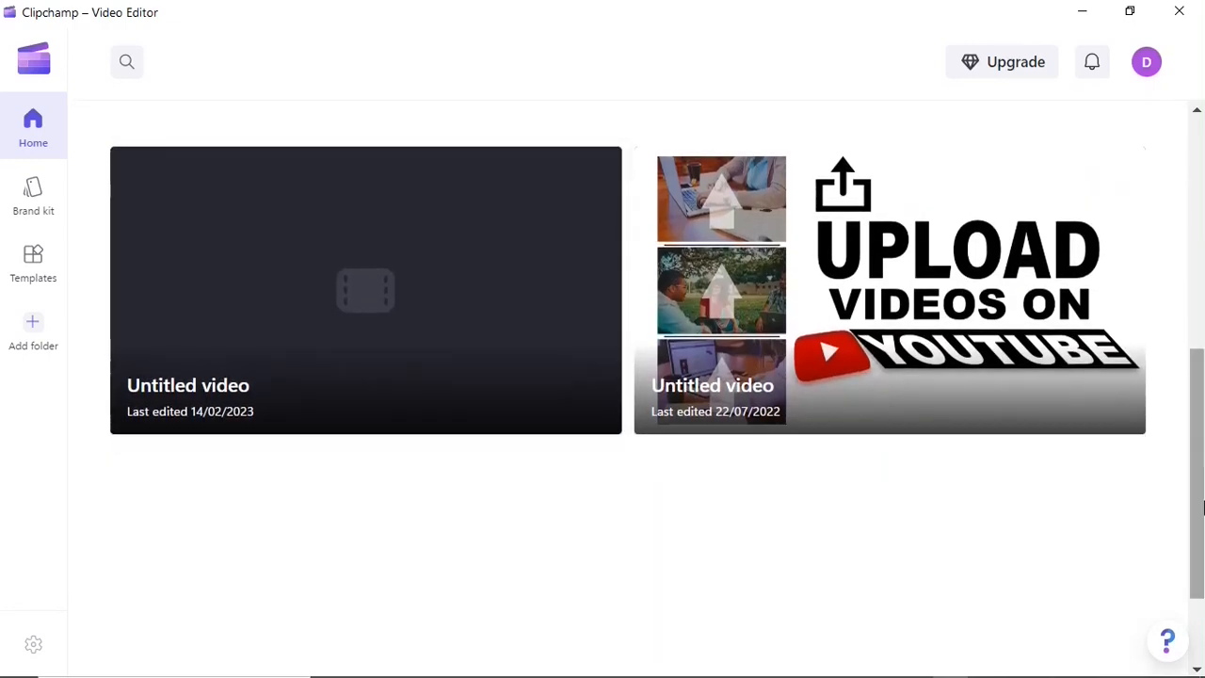
{"action": "left_click_drag", "start_coordinate": [1197, 376], "coordinate": [1203, 95]}
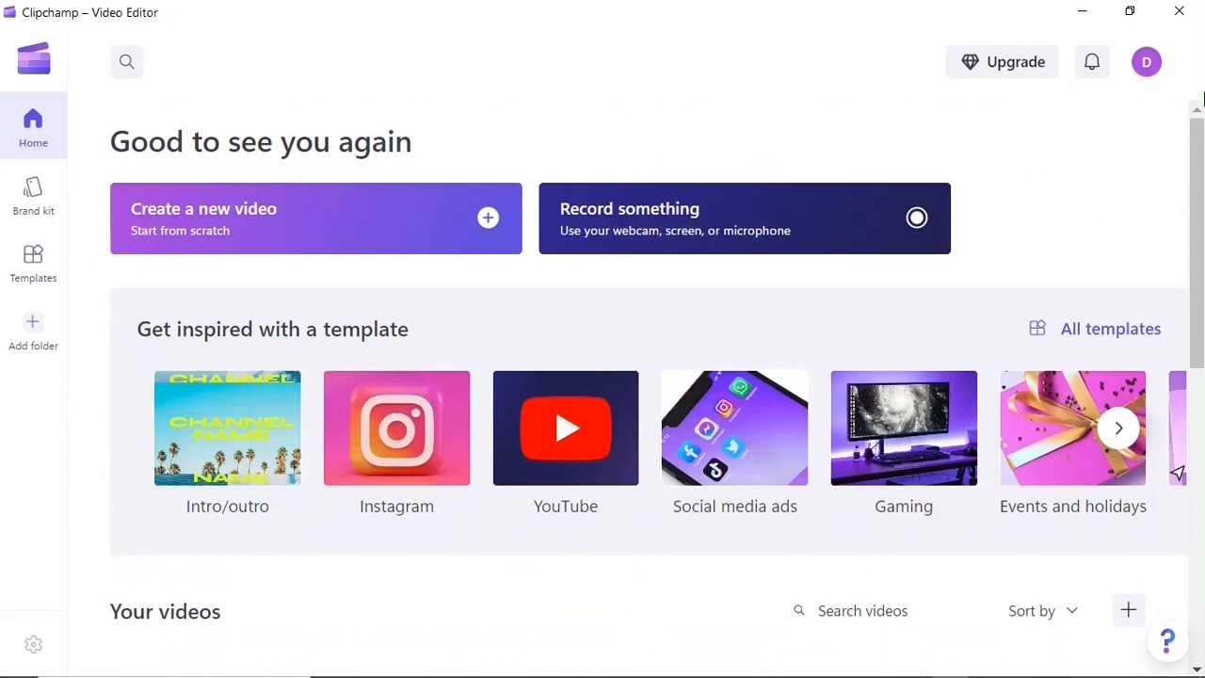
{"action": "left_click", "coordinate": [471, 226]}
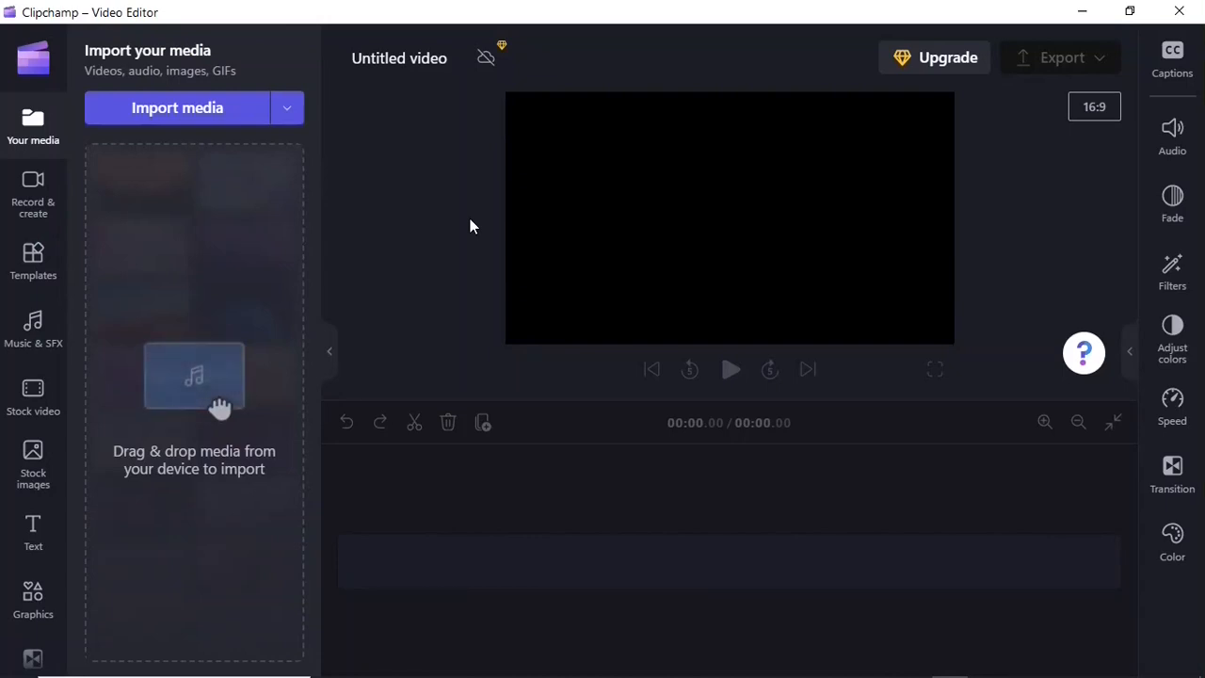
Compare the Free and Essentials upgrade plans with monthly and yearly payment, and close the comparison.
{"action": "left_click", "coordinate": [930, 60]}
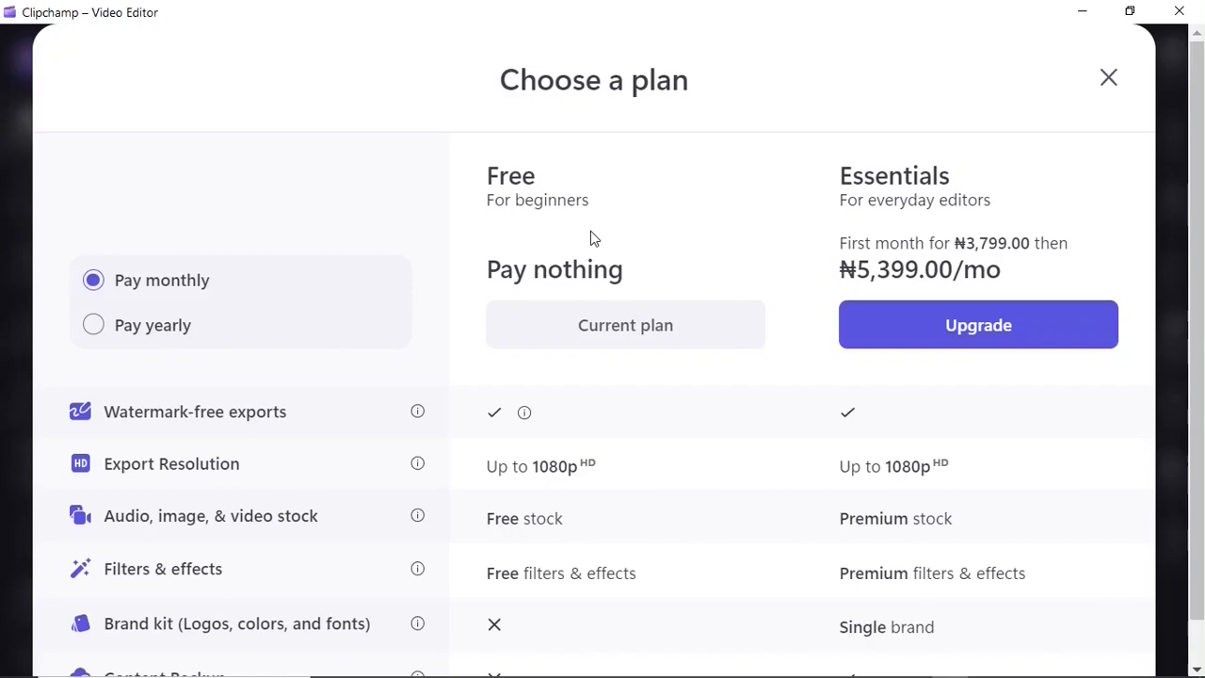
{"action": "scroll", "coordinate": [586, 174], "scroll_direction": "down", "scroll_amount": 1}
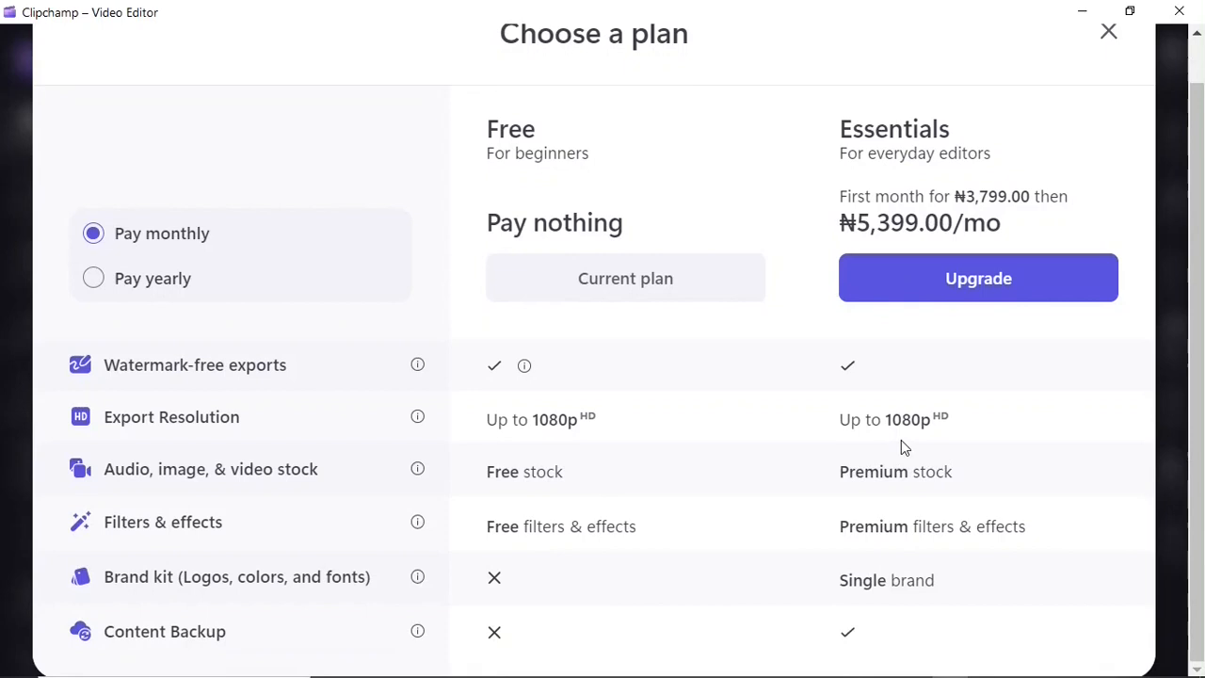
{"action": "left_click", "coordinate": [100, 278]}
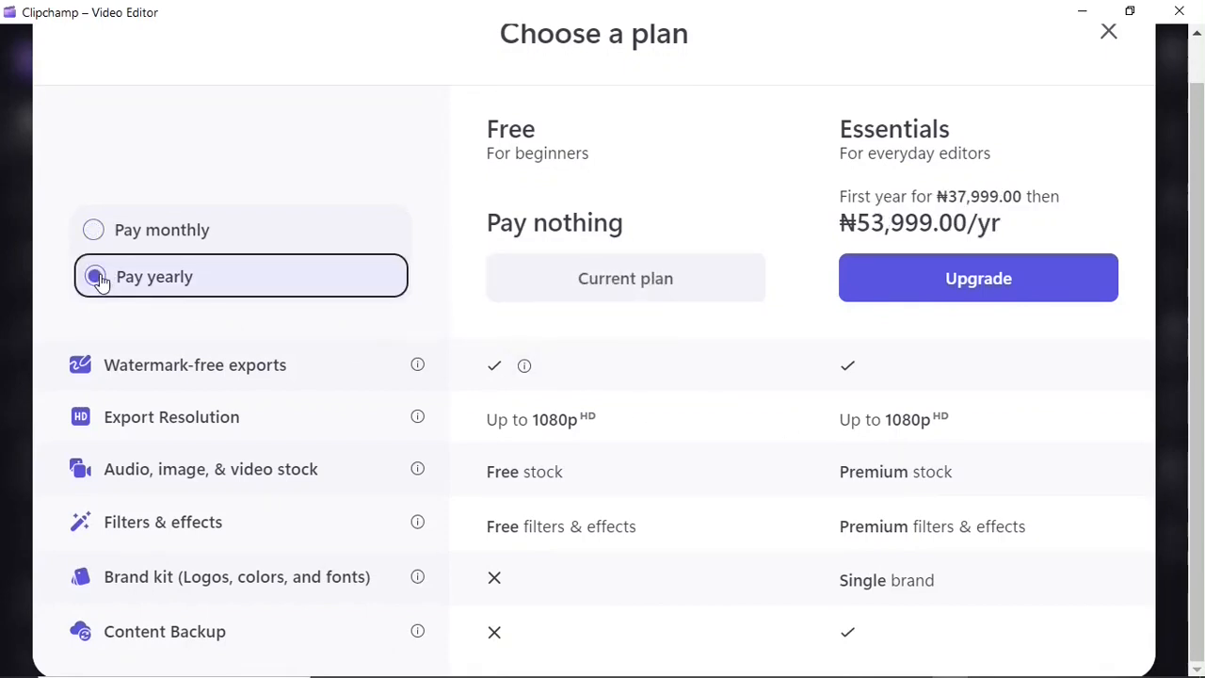
{"action": "key", "text": "Escape"}
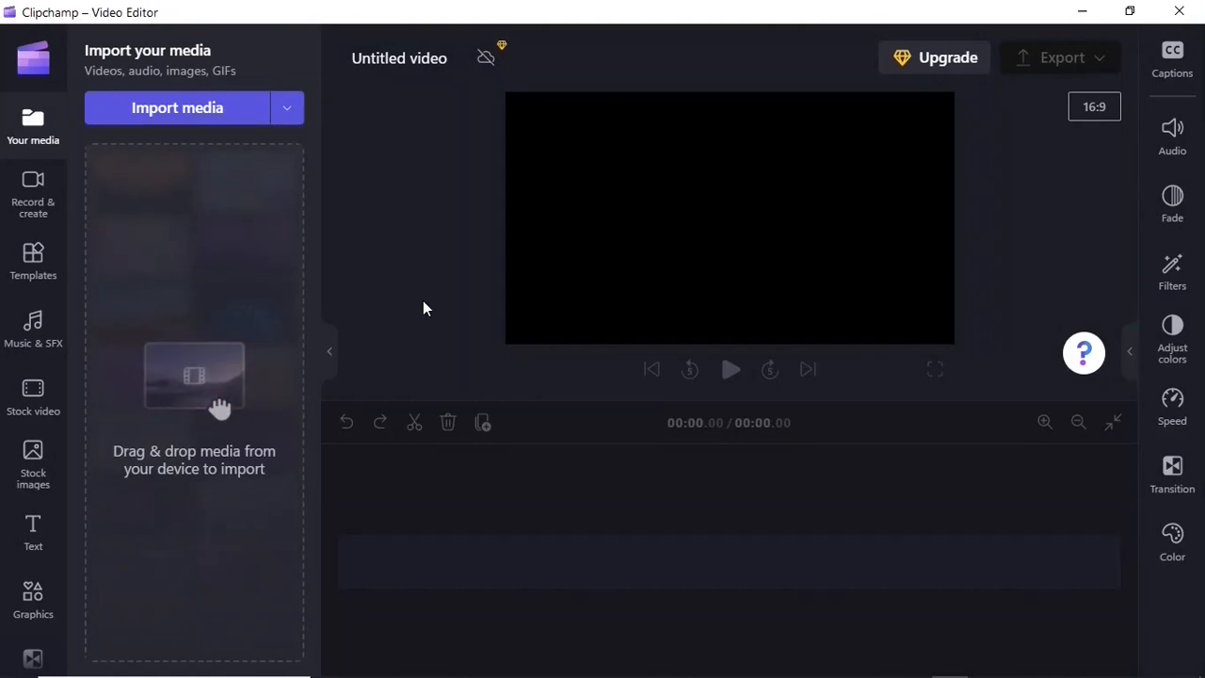
Import the mountain-gc9a367668_1920 image and the ocean-135658 and sakura-152126 videos from the Desktop folder.
{"action": "left_click", "coordinate": [241, 111]}
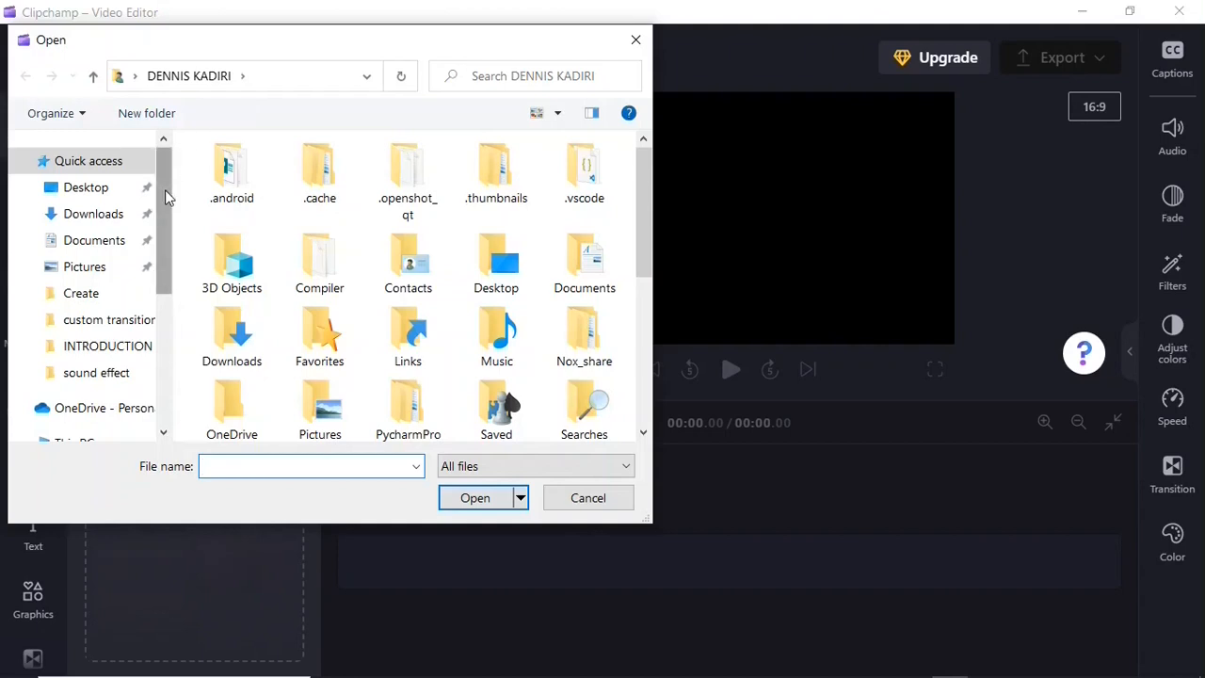
{"action": "left_click", "coordinate": [100, 219]}
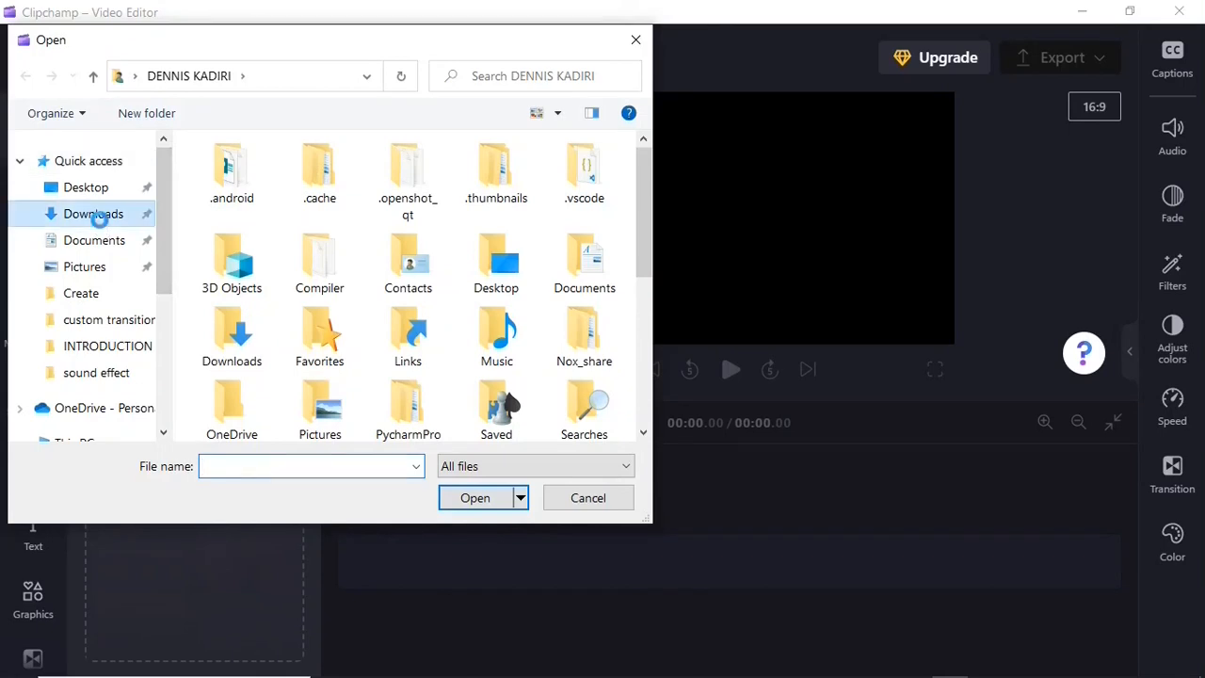
{"action": "left_click", "coordinate": [102, 195]}
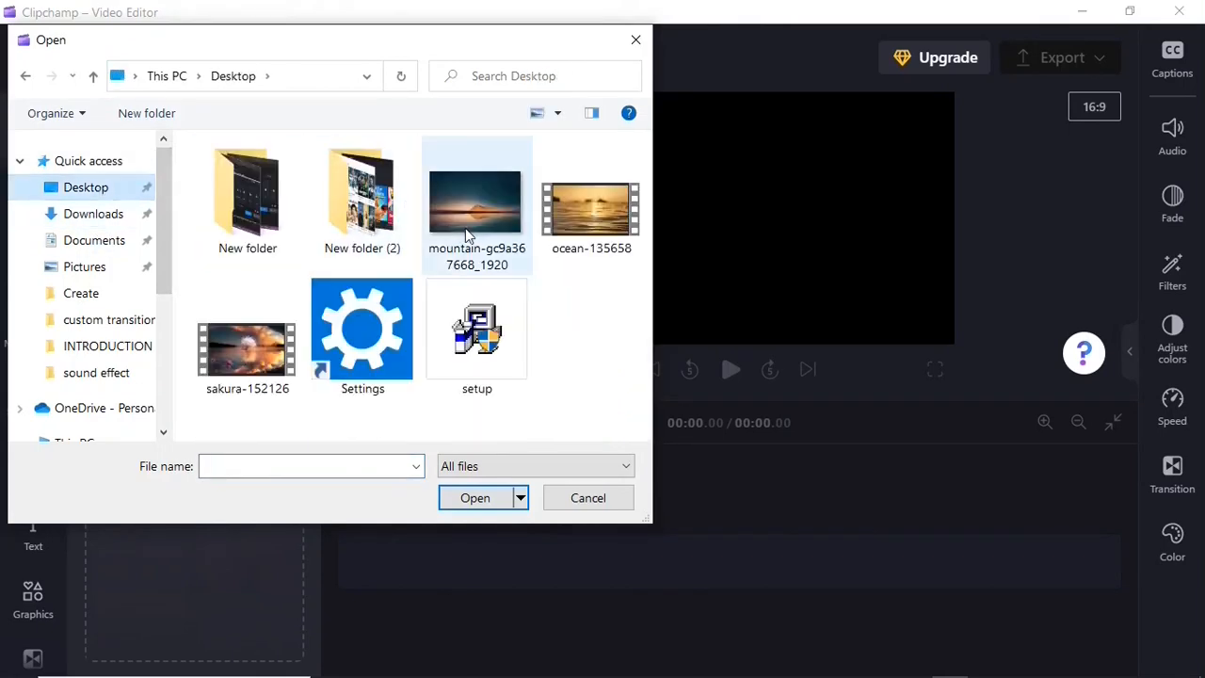
{"action": "left_click", "coordinate": [471, 234]}
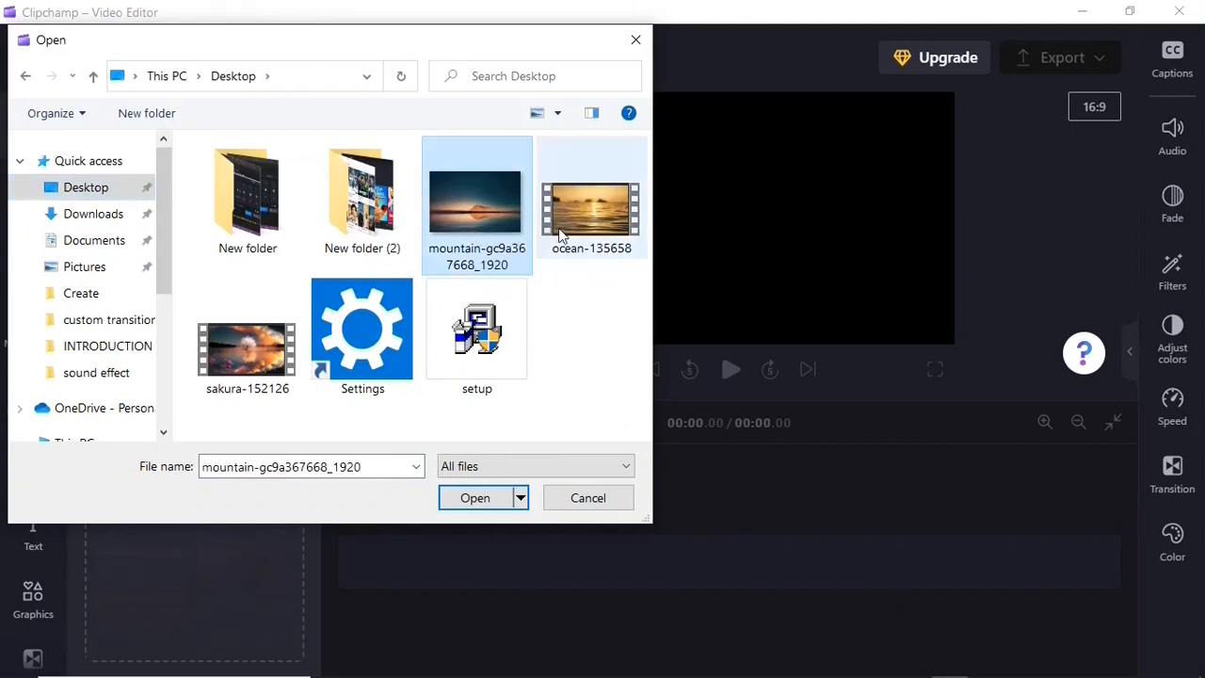
{"action": "left_click", "coordinate": [579, 235], "text": "ctrl"}
{"action": "left_click", "coordinate": [206, 368], "text": "ctrl"}
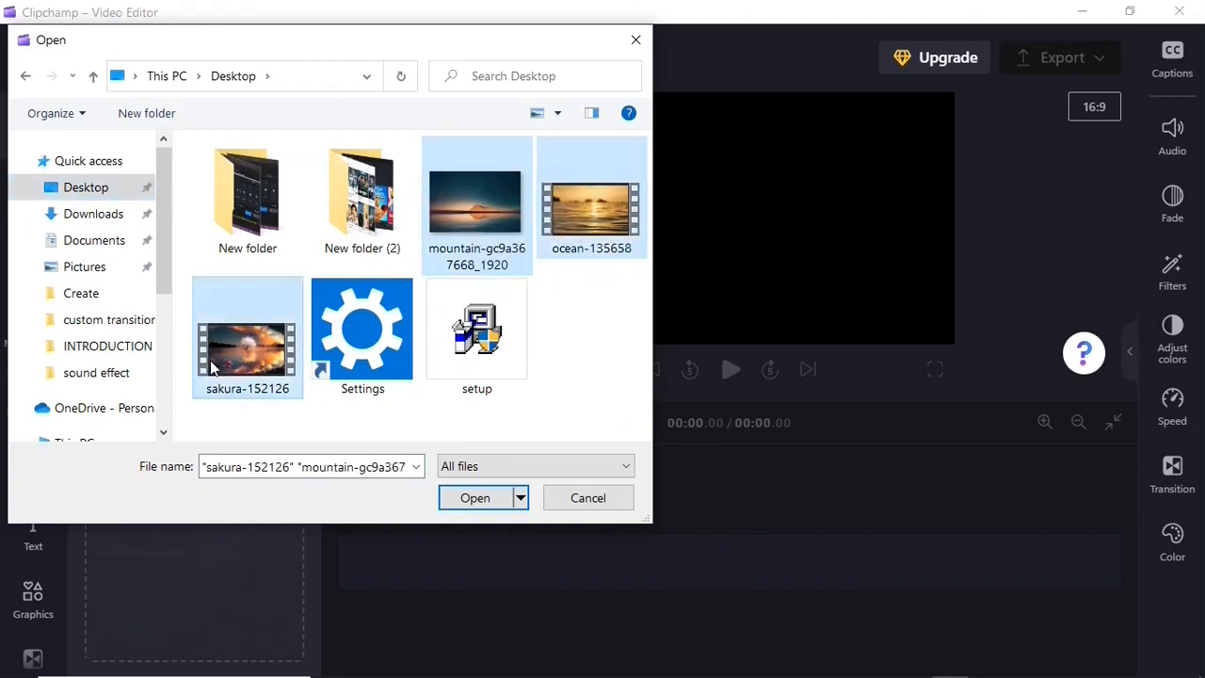
{"action": "left_click", "coordinate": [480, 498]}
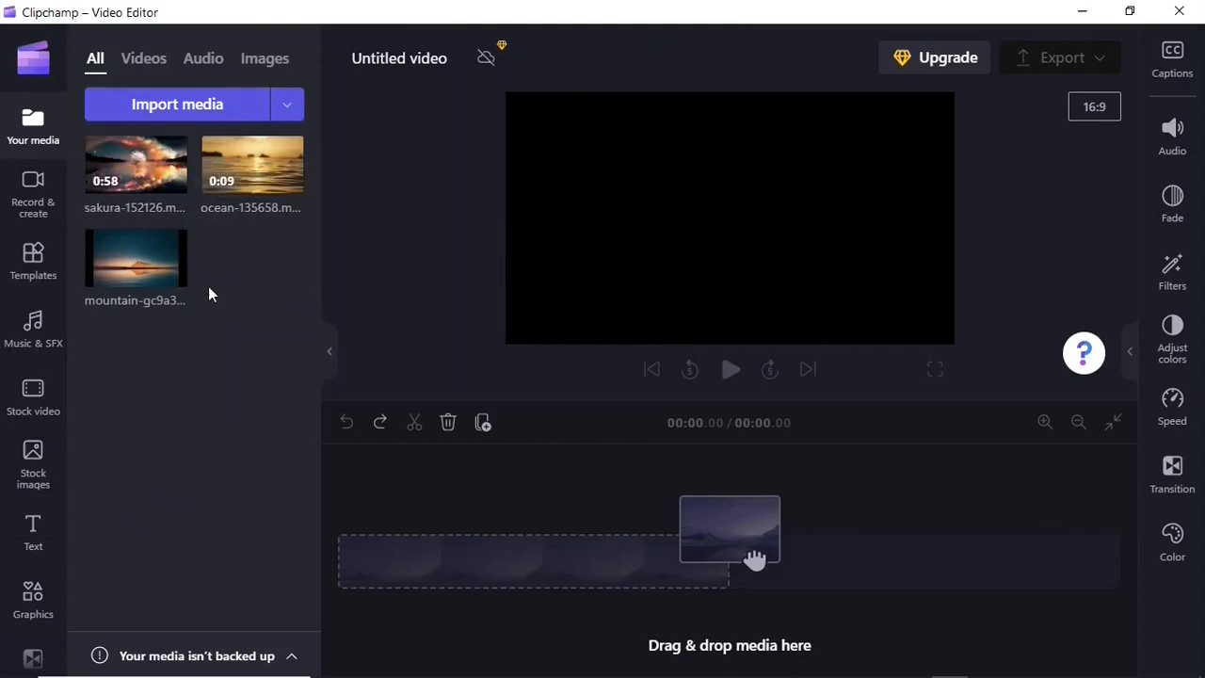
View the imported media filtered by videos, audio and images, and return to showing all of it.
{"action": "left_click", "coordinate": [138, 66]}
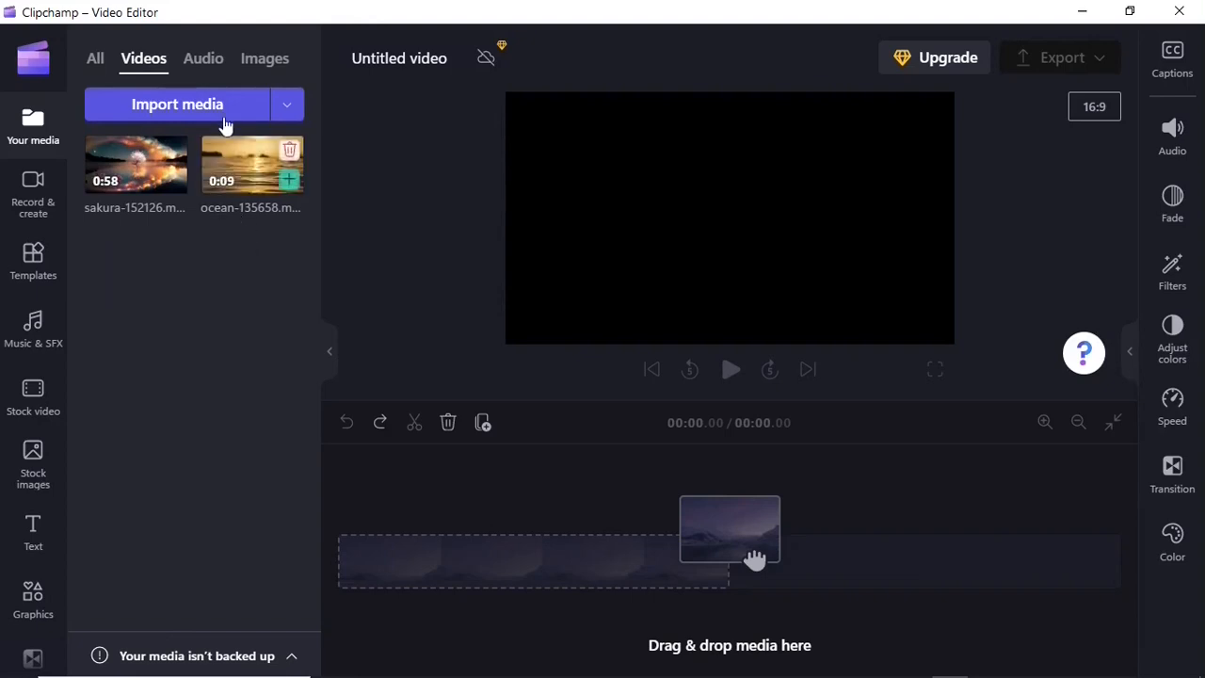
{"action": "left_click", "coordinate": [200, 60]}
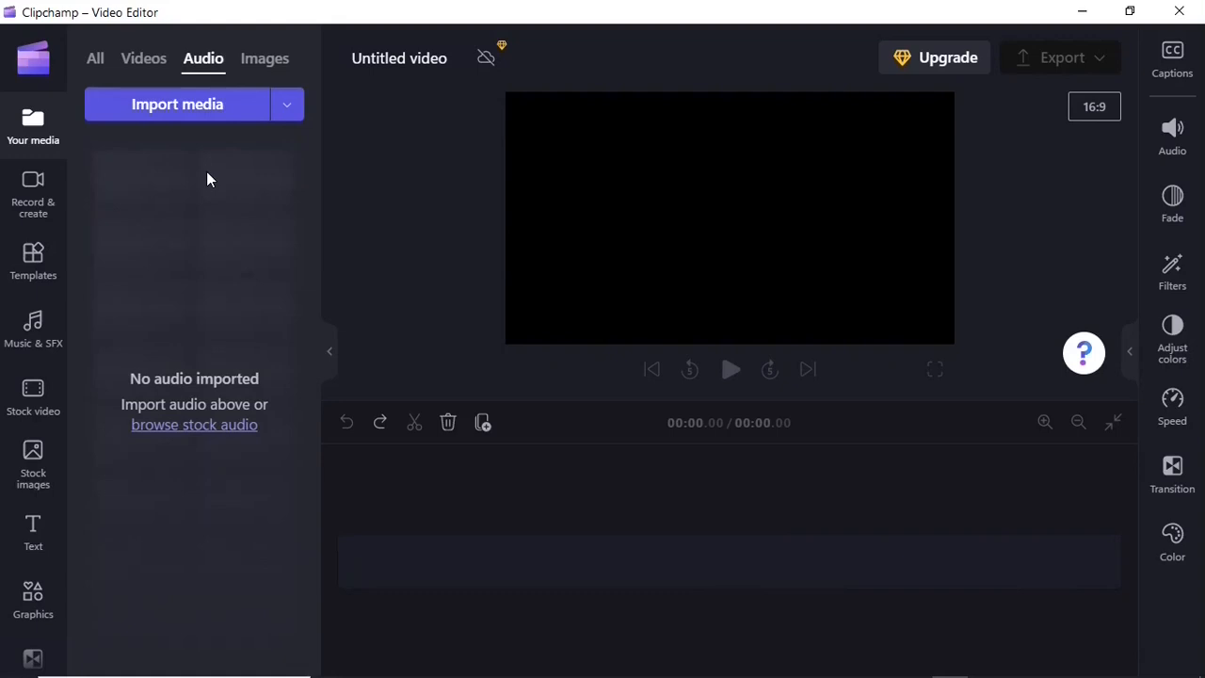
{"action": "left_click", "coordinate": [251, 64]}
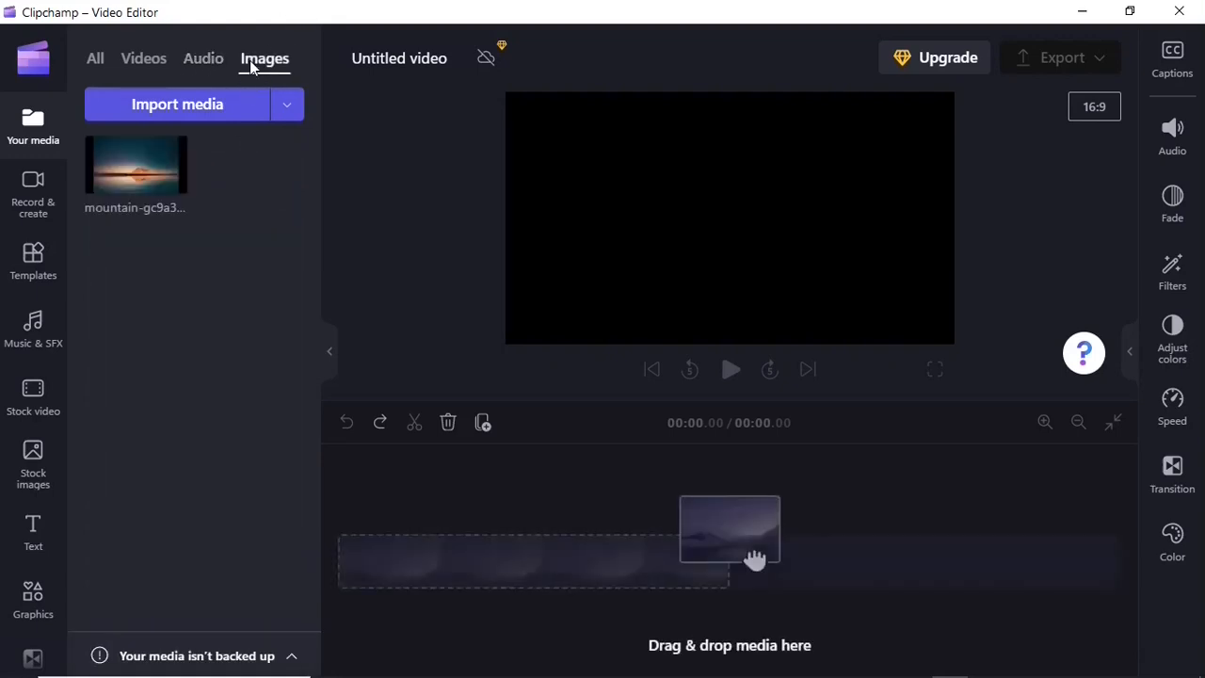
{"action": "mouse_move", "coordinate": [146, 175]}
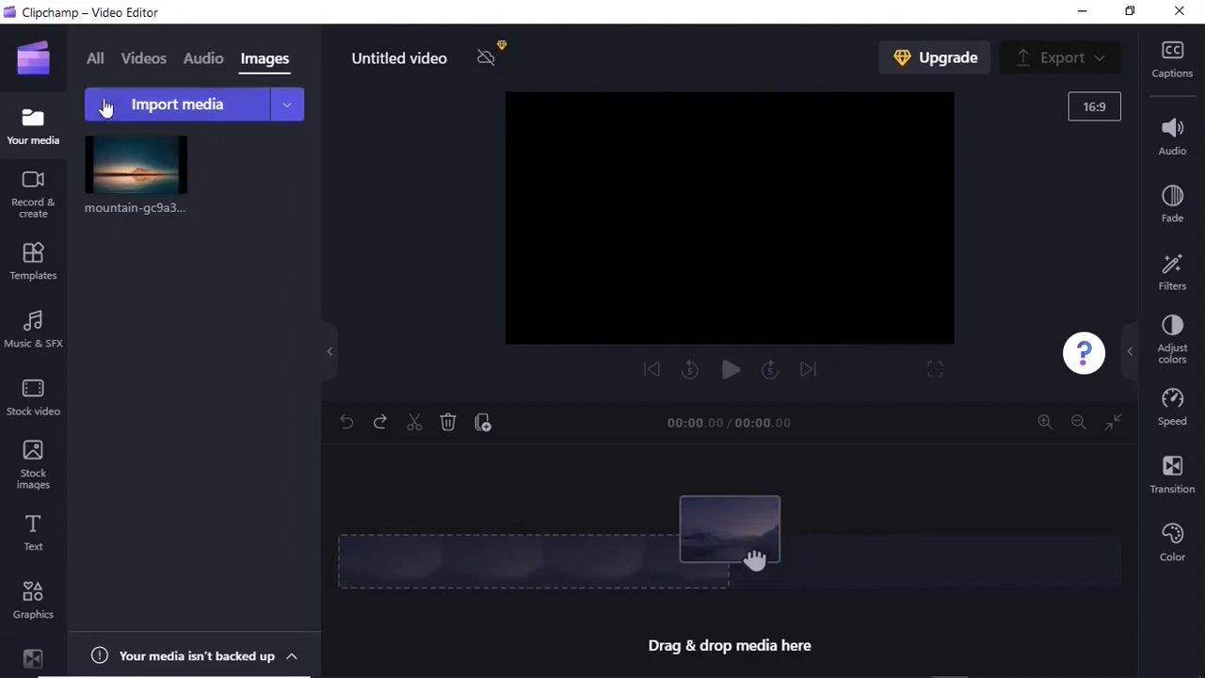
{"action": "left_click", "coordinate": [98, 62]}
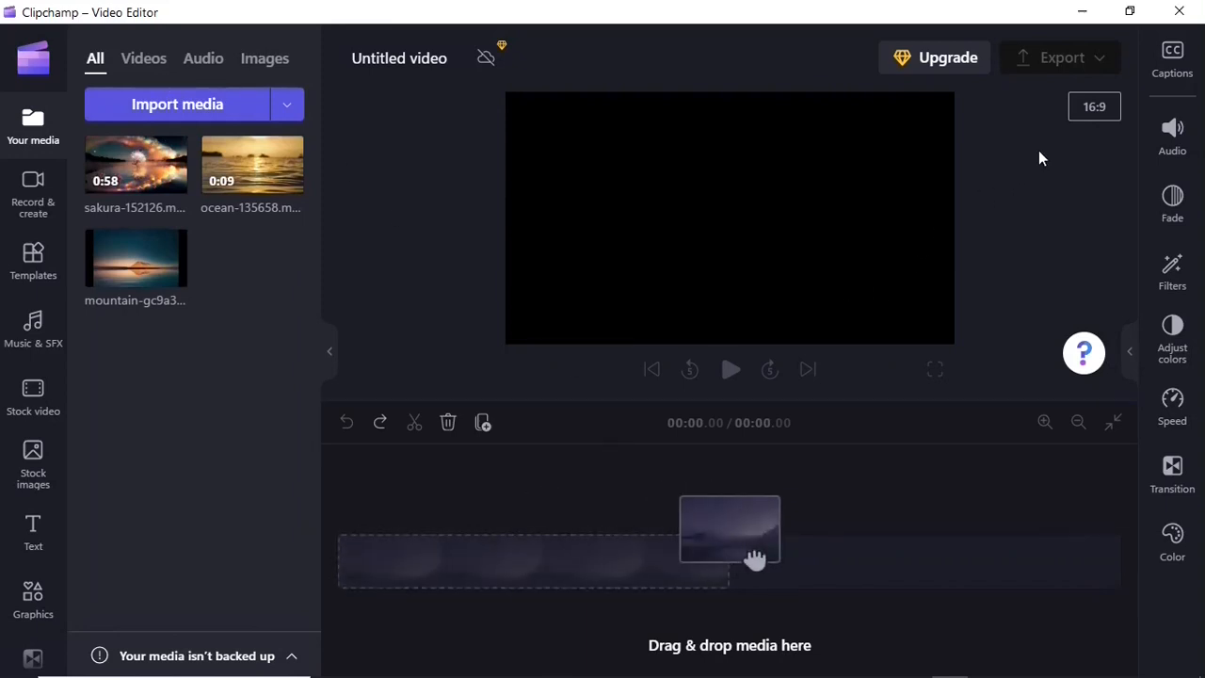
Preview the available aspect ratios from 9:16 to 21:9 and keep the video at 16:9.
{"action": "left_click", "coordinate": [1102, 109]}
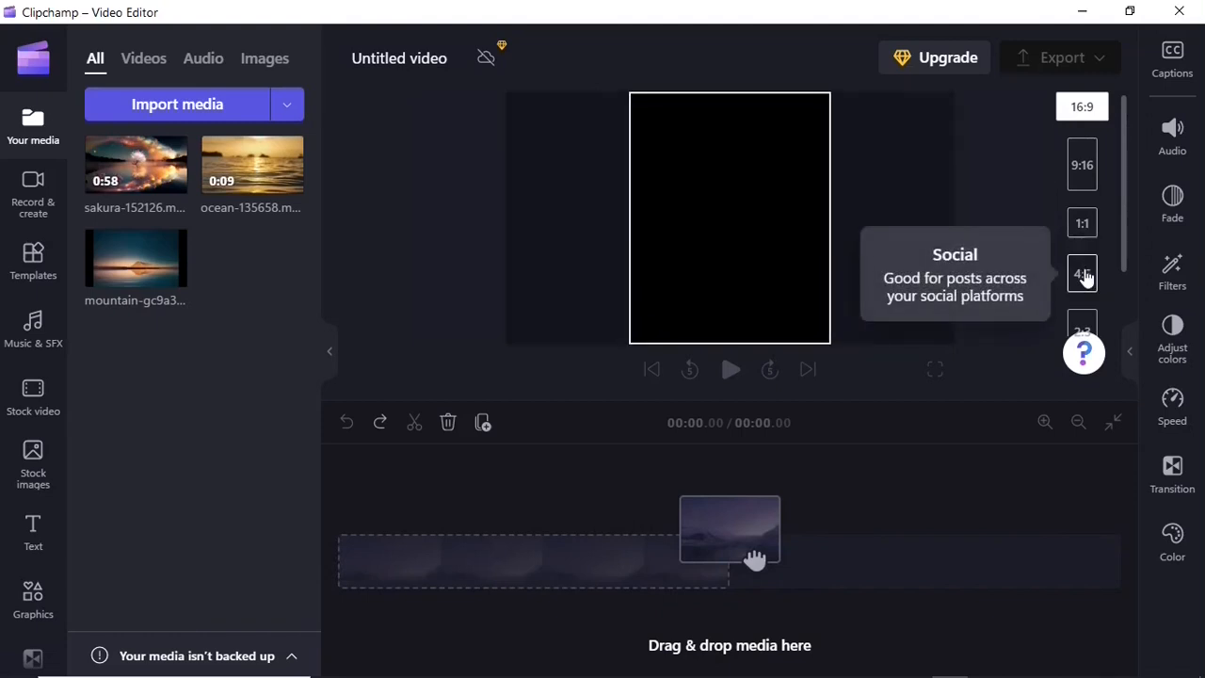
{"action": "left_click_drag", "start_coordinate": [1123, 236], "coordinate": [1116, 345]}
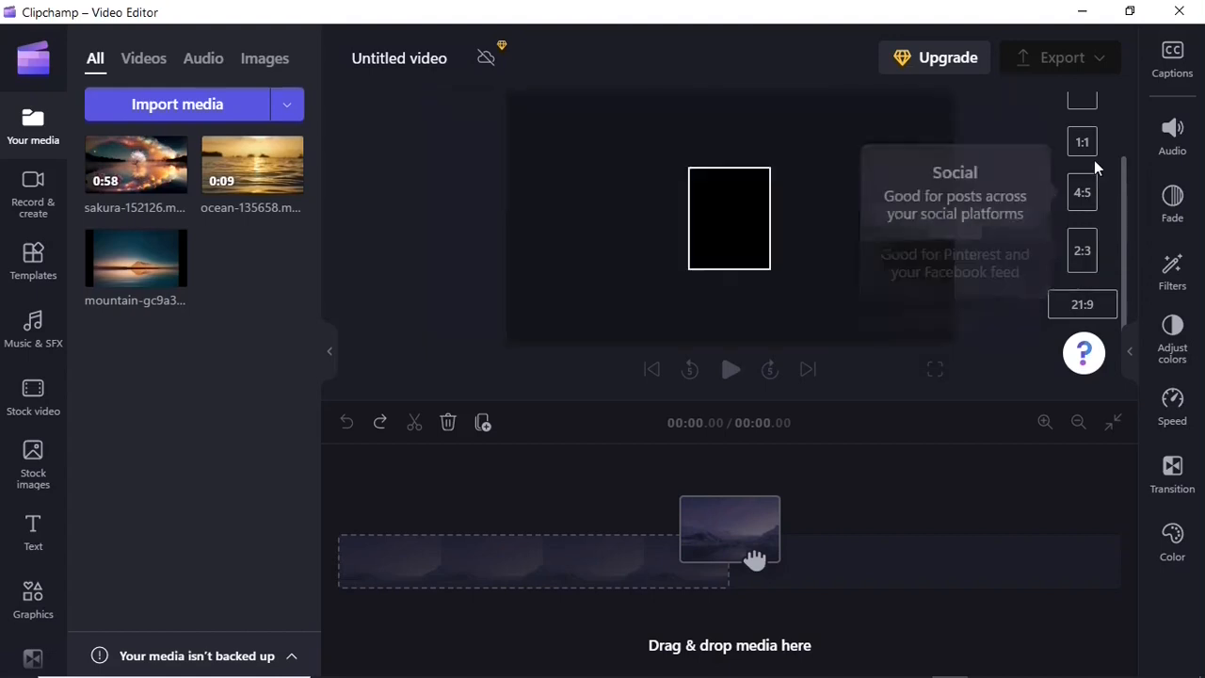
{"action": "left_click_drag", "start_coordinate": [1119, 224], "coordinate": [1111, 75]}
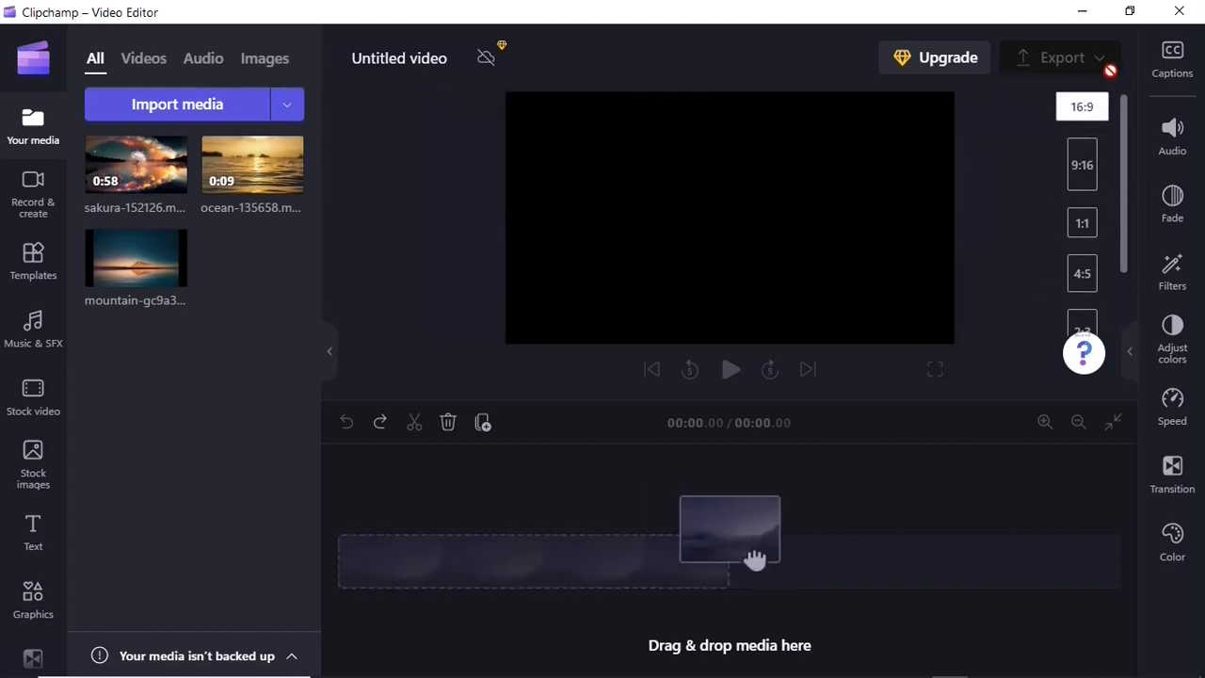
{"action": "left_click", "coordinate": [1084, 112]}
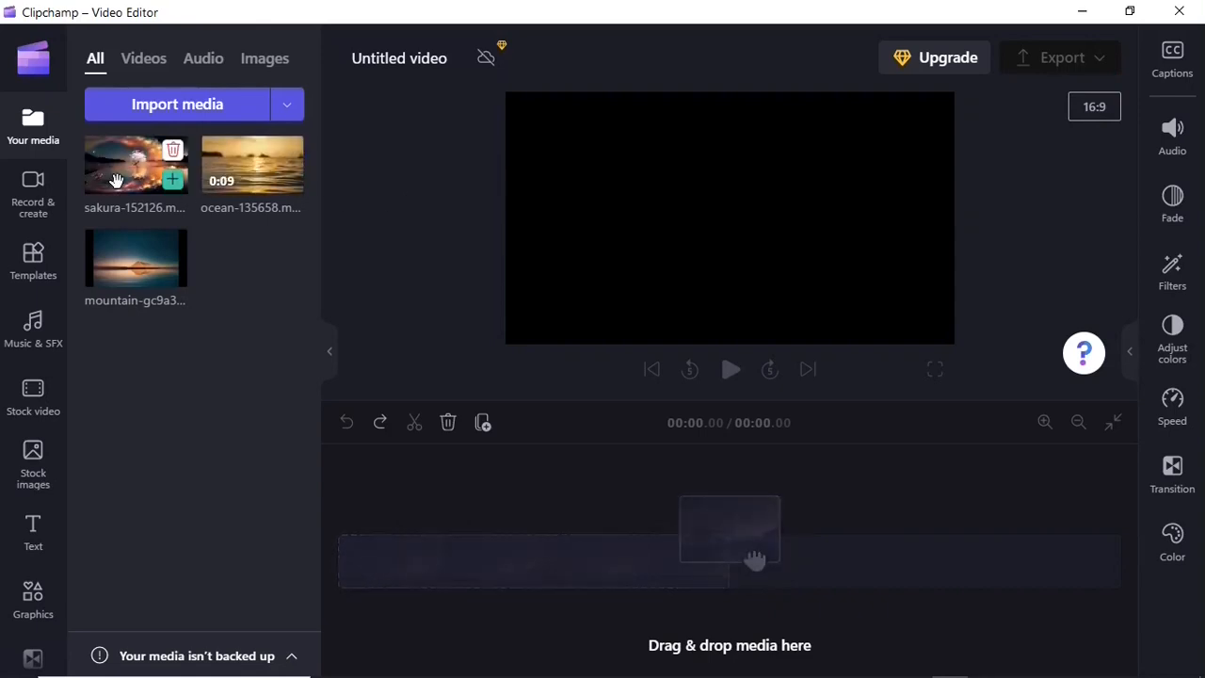
Add the sakura video, ocean video and mountain image to the timeline, and reorder them as mountain, ocean, sakura.
{"action": "left_click", "coordinate": [173, 182]}
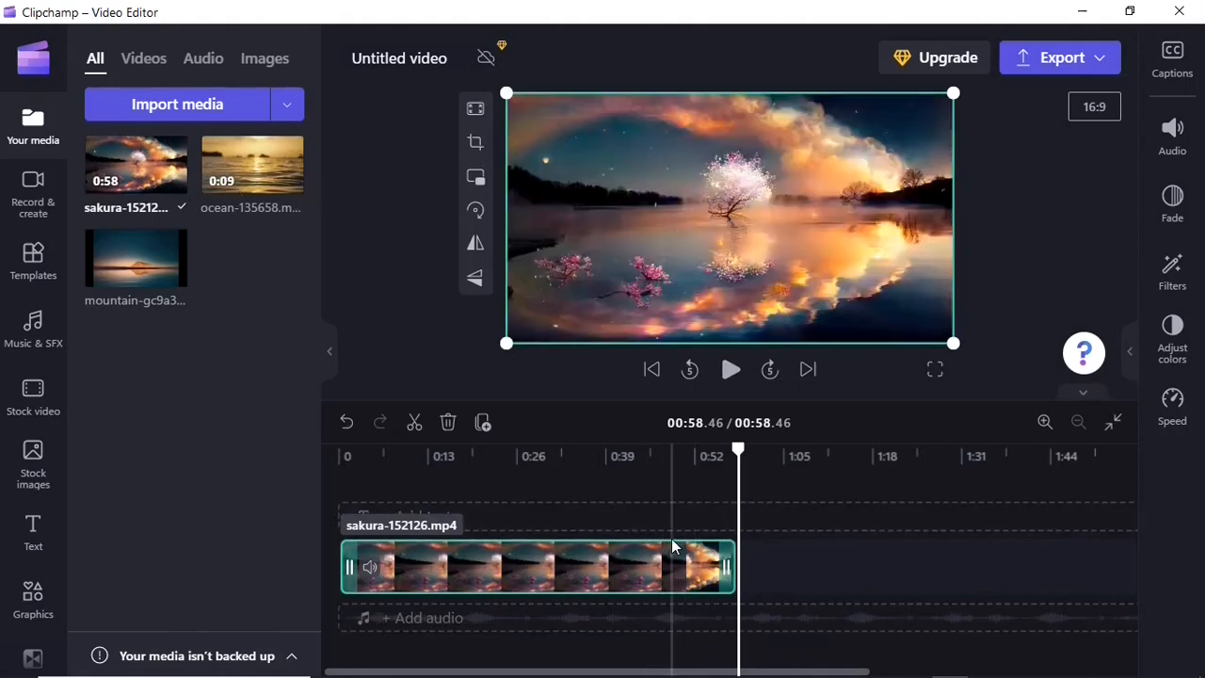
{"action": "left_click_drag", "start_coordinate": [254, 165], "coordinate": [827, 575]}
{"action": "left_click_drag", "start_coordinate": [132, 252], "coordinate": [938, 560]}
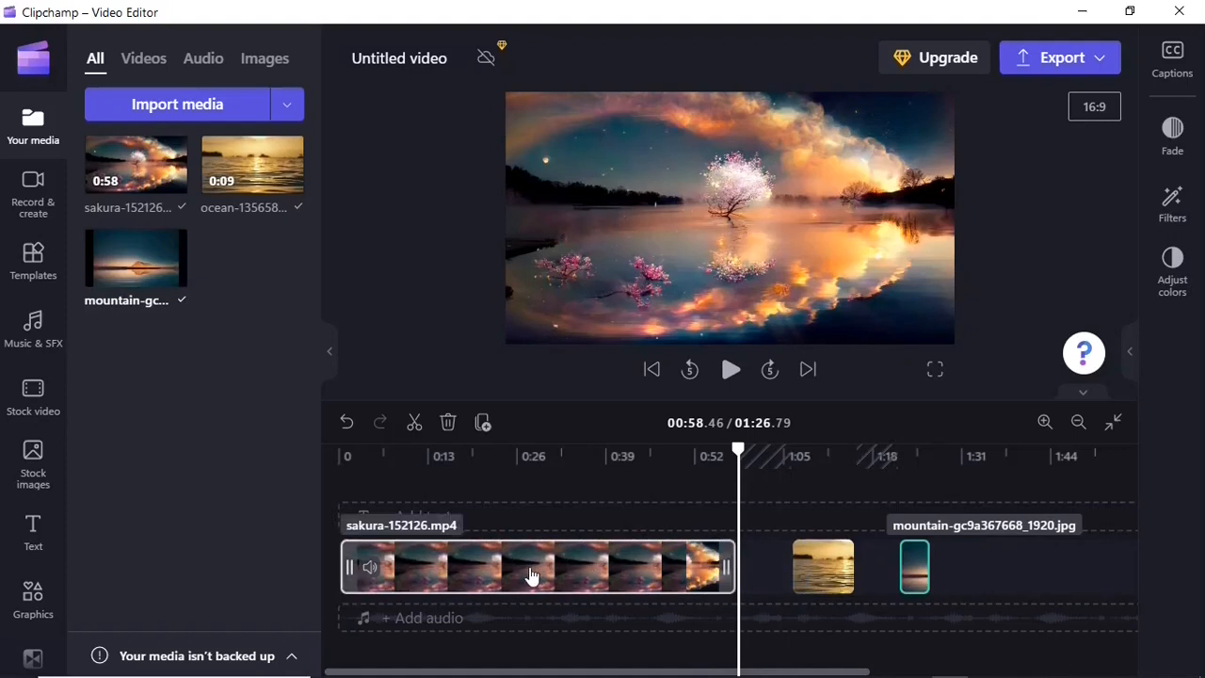
{"action": "left_click_drag", "start_coordinate": [530, 575], "coordinate": [918, 583]}
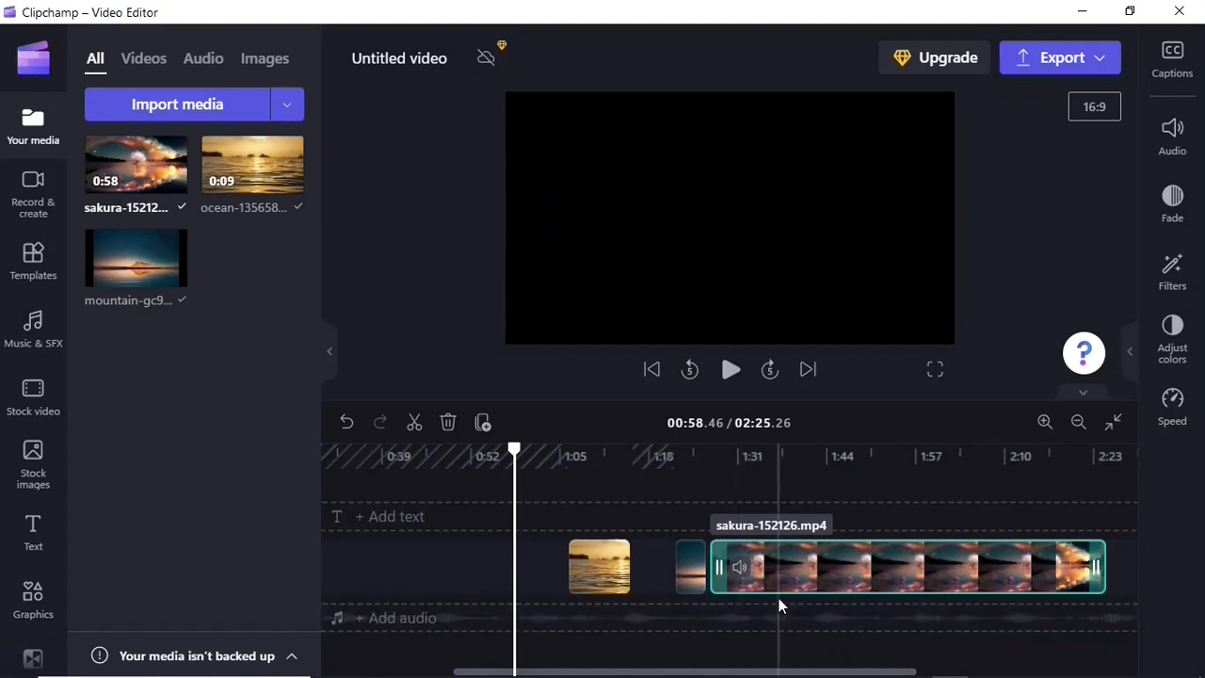
{"action": "left_click_drag", "start_coordinate": [689, 566], "coordinate": [530, 566]}
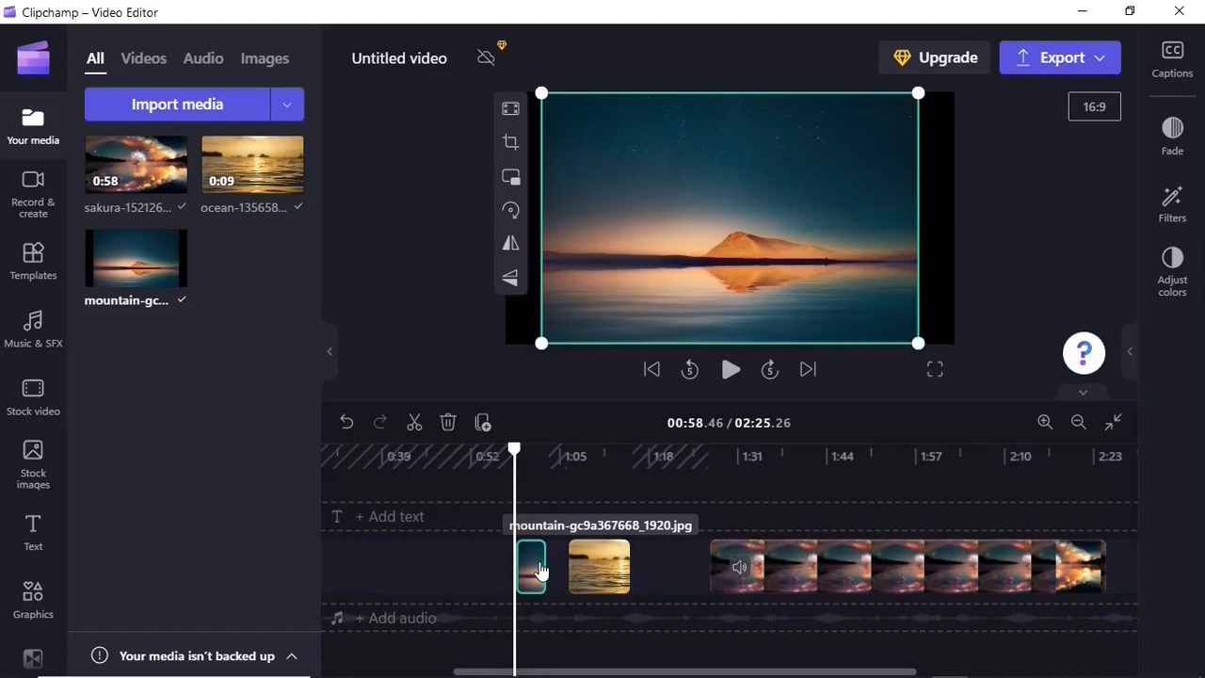
Delete the gaps on both sides of the ocean clip, so it adjoins the mountain image and the sakura clip.
{"action": "mouse_move", "coordinate": [419, 565]}
{"action": "mouse_move", "coordinate": [696, 591]}
{"action": "mouse_move", "coordinate": [604, 574]}
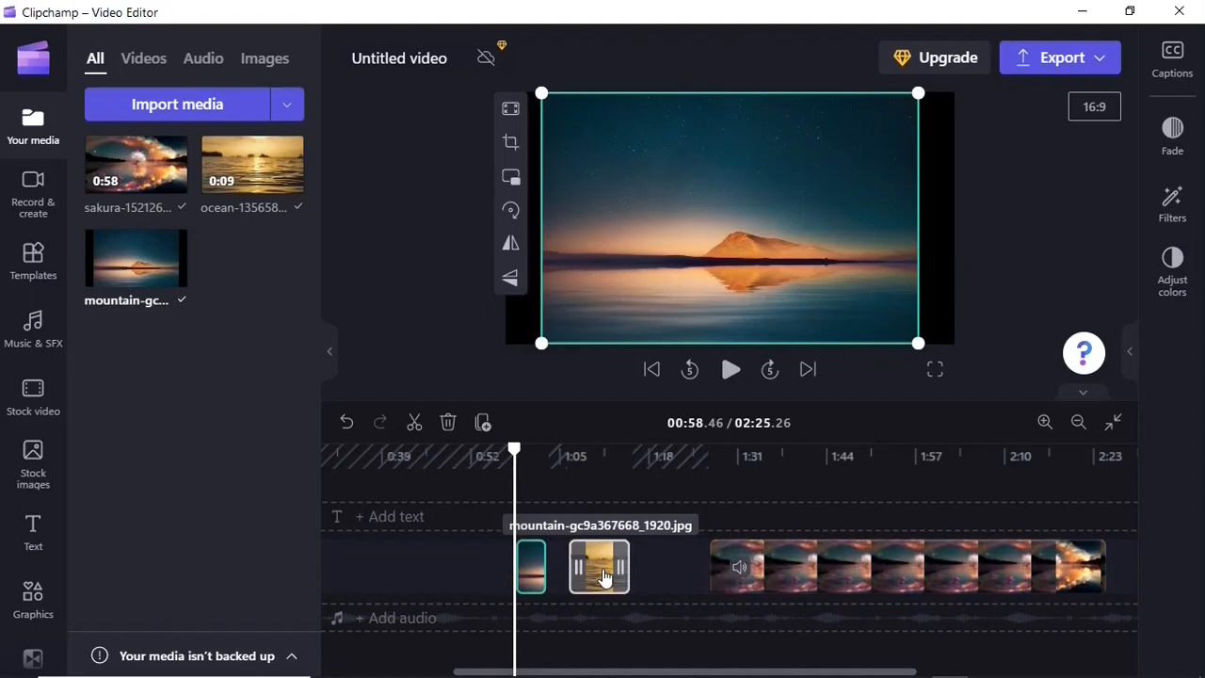
{"action": "mouse_move", "coordinate": [669, 571]}
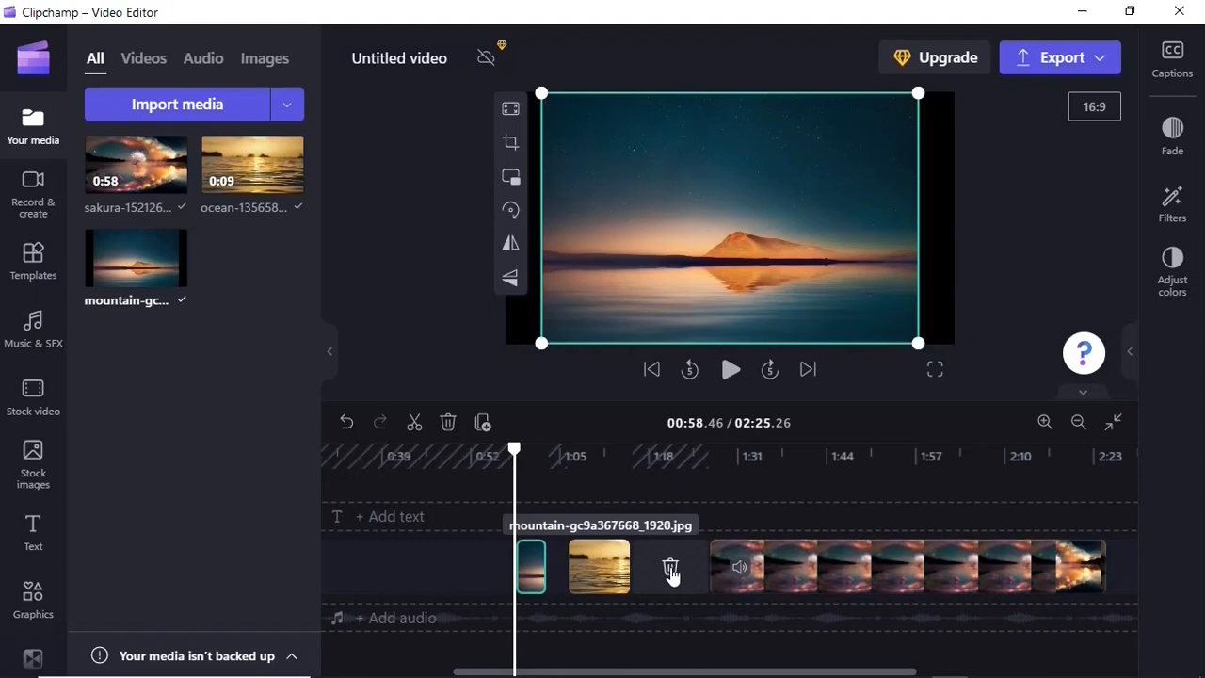
{"action": "left_click", "coordinate": [670, 570]}
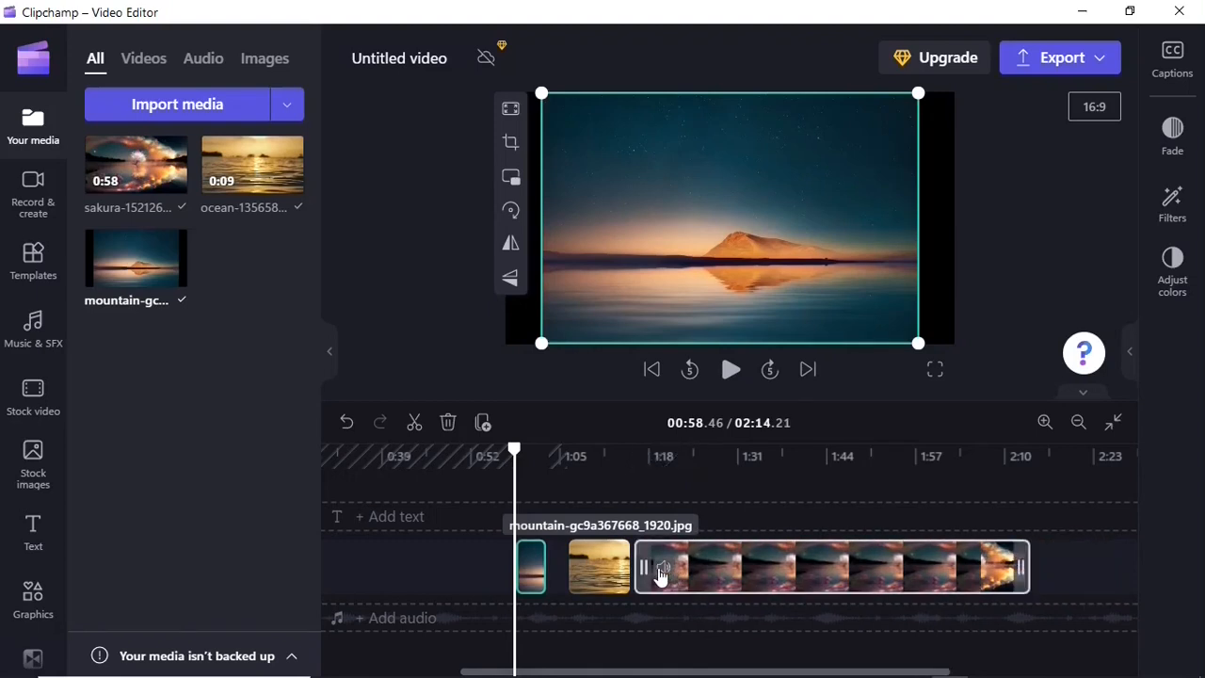
{"action": "left_click", "coordinate": [620, 568]}
{"action": "left_click", "coordinate": [555, 571]}
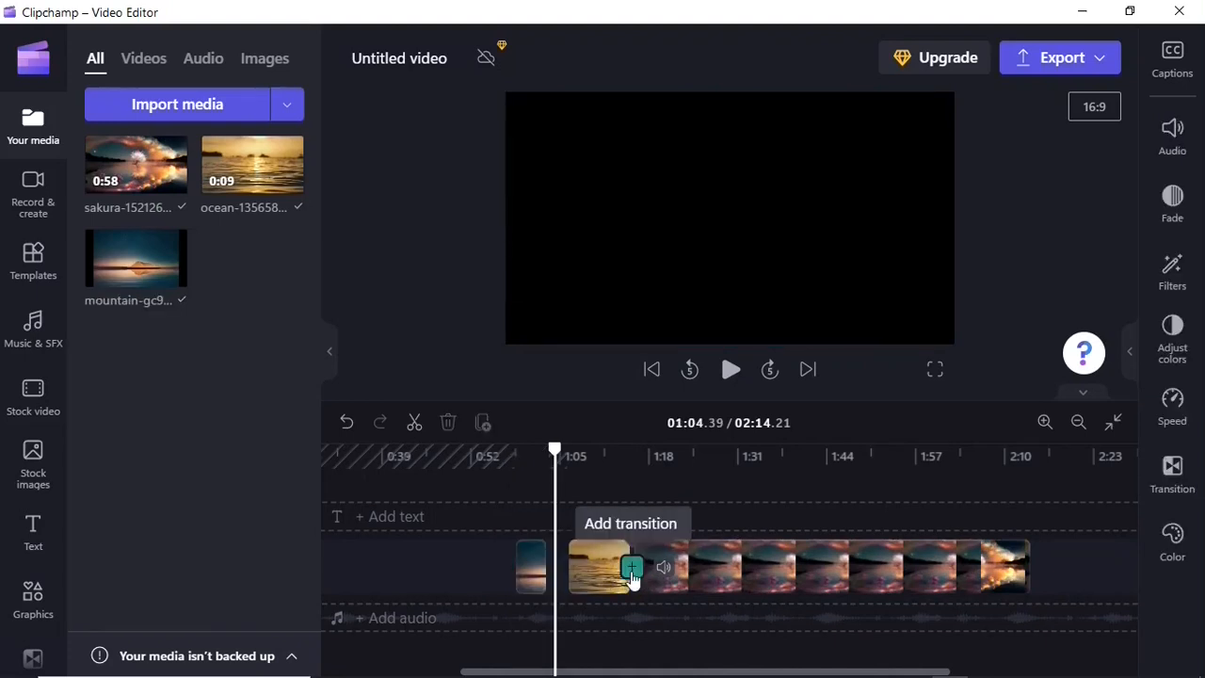
{"action": "right_click", "coordinate": [559, 565]}
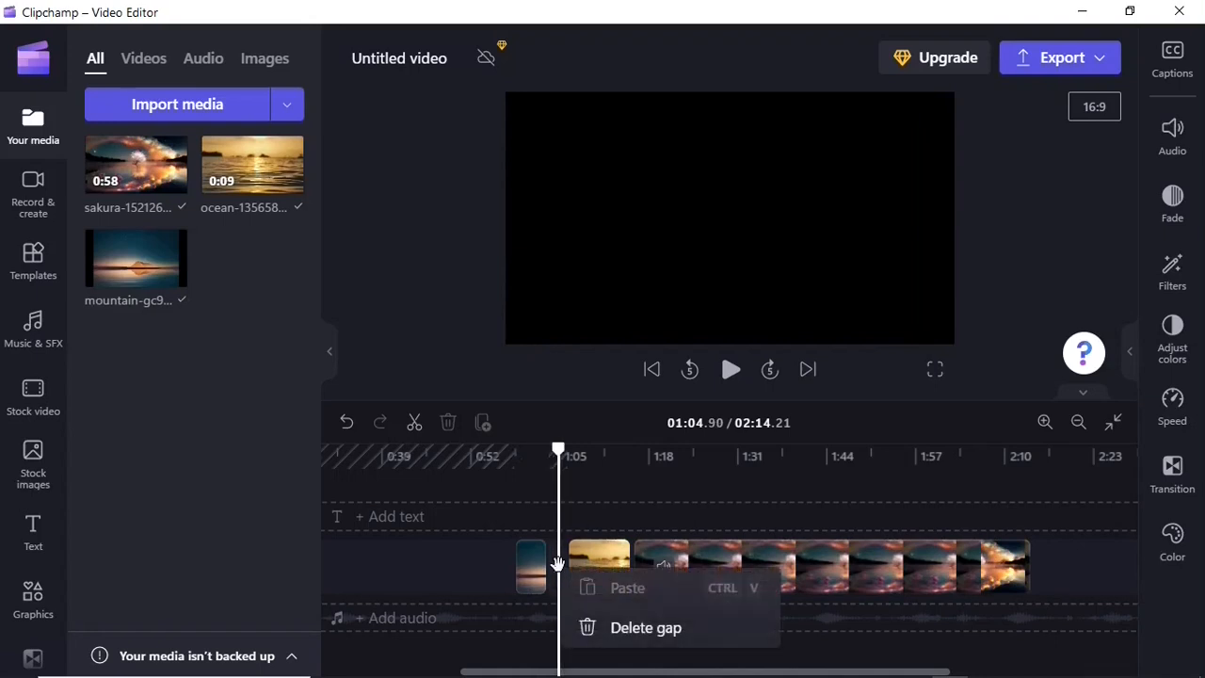
{"action": "left_click", "coordinate": [668, 628]}
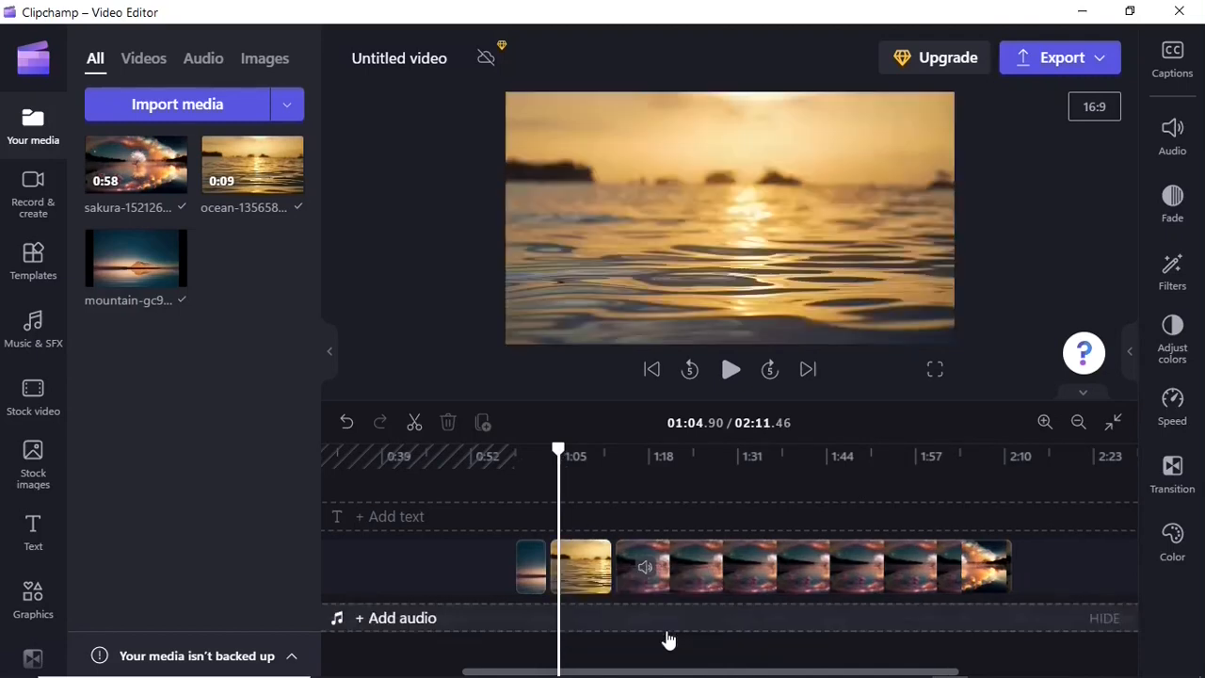
Delete the empty gap before the mountain image so the clips begin at the start of the timeline.
{"action": "left_click", "coordinate": [557, 576]}
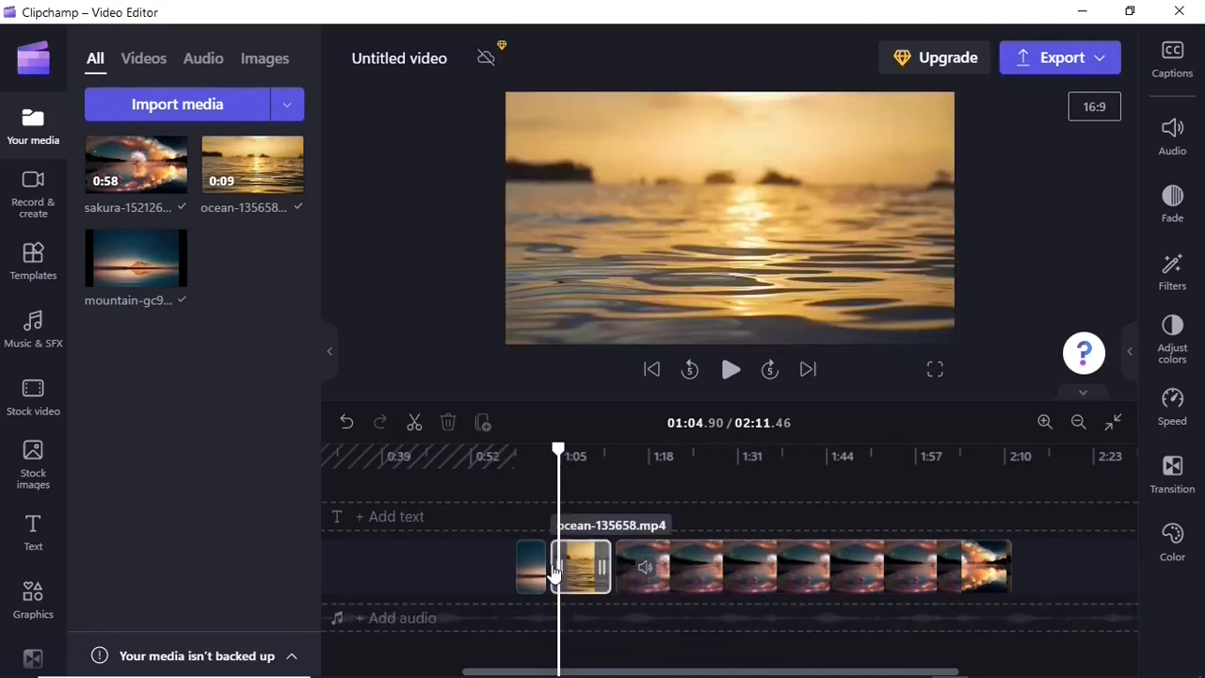
{"action": "mouse_move", "coordinate": [405, 567]}
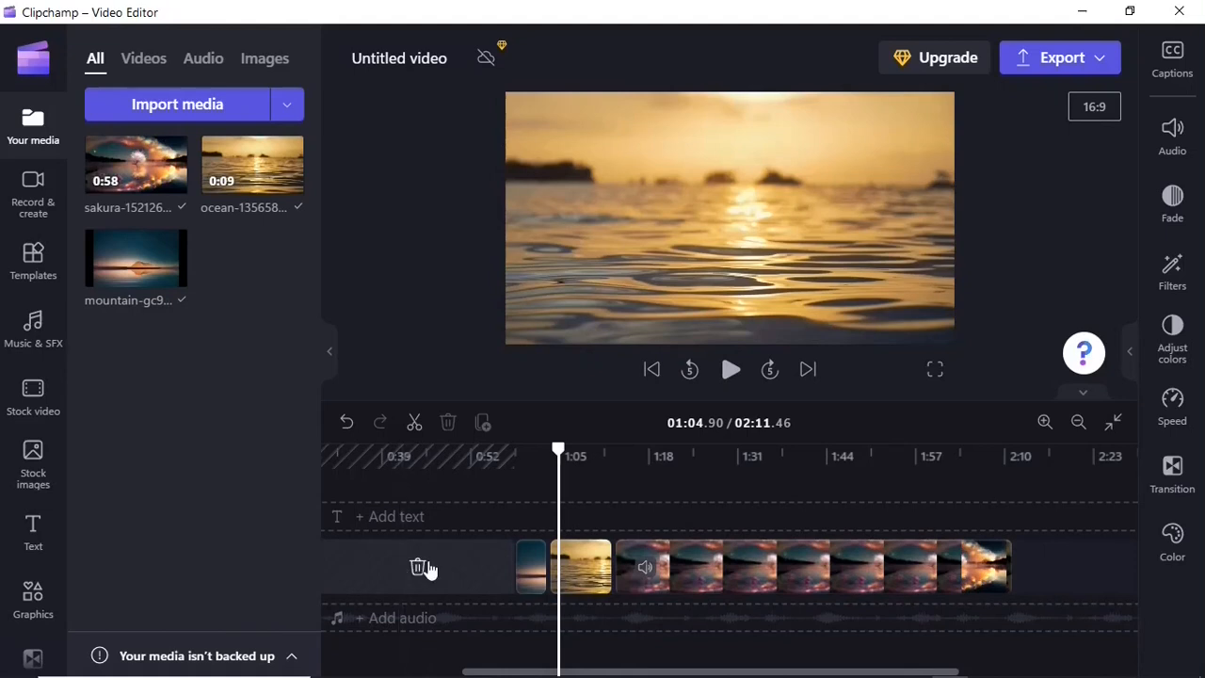
{"action": "left_click", "coordinate": [419, 568]}
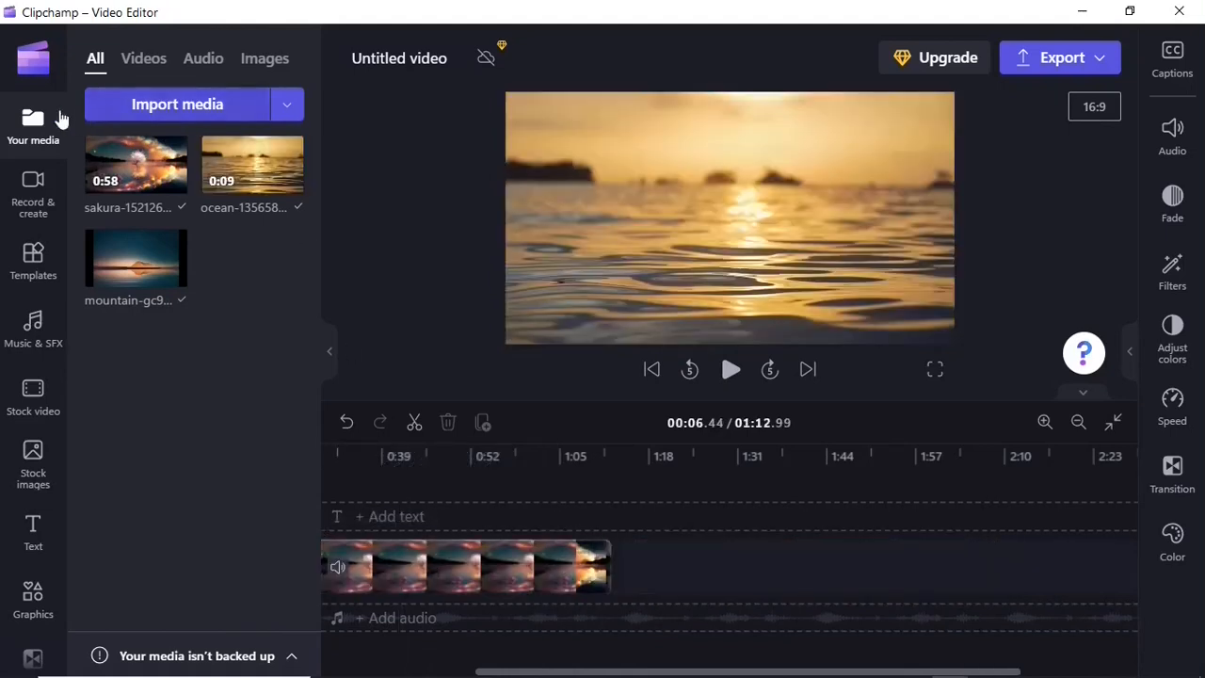
Collapse the media library and briefly play the video from its start.
{"action": "left_click", "coordinate": [59, 117]}
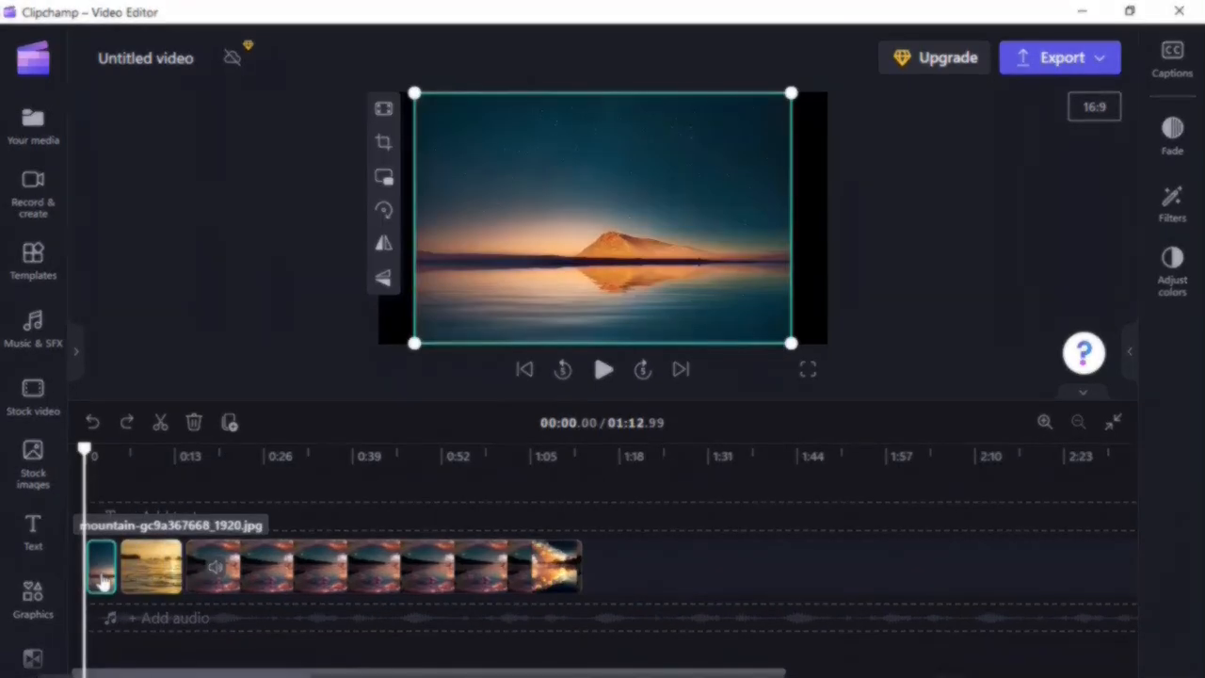
{"action": "key", "text": "space"}
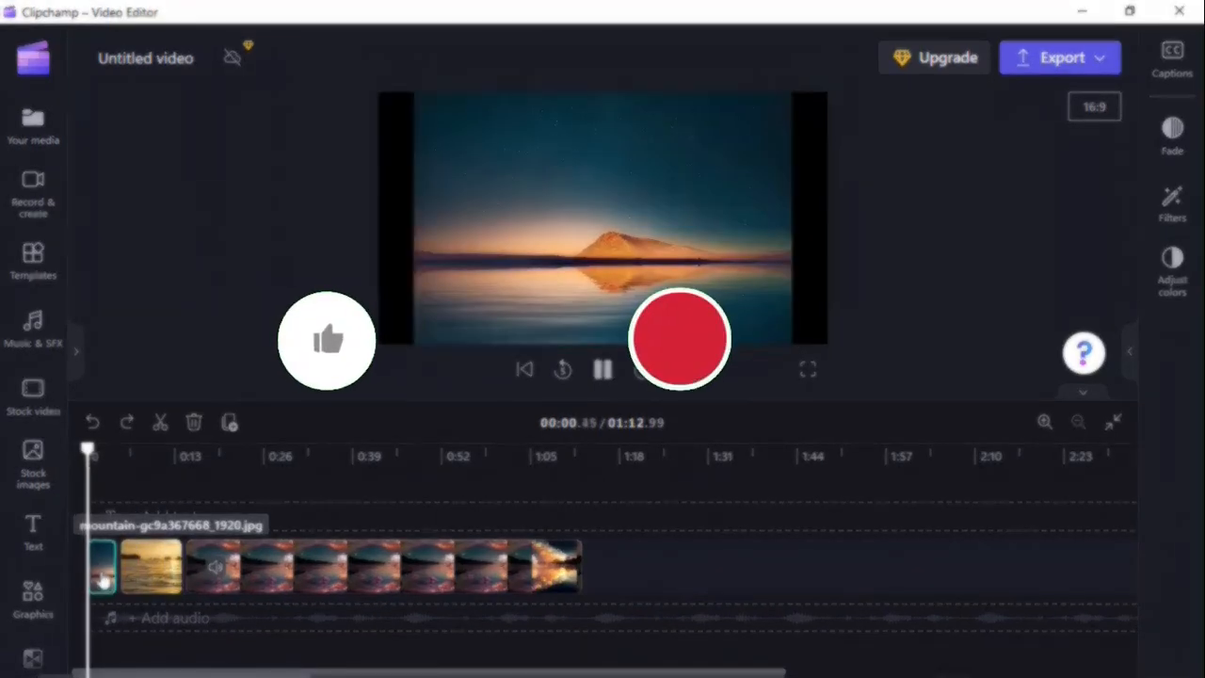
{"action": "key", "text": "space"}
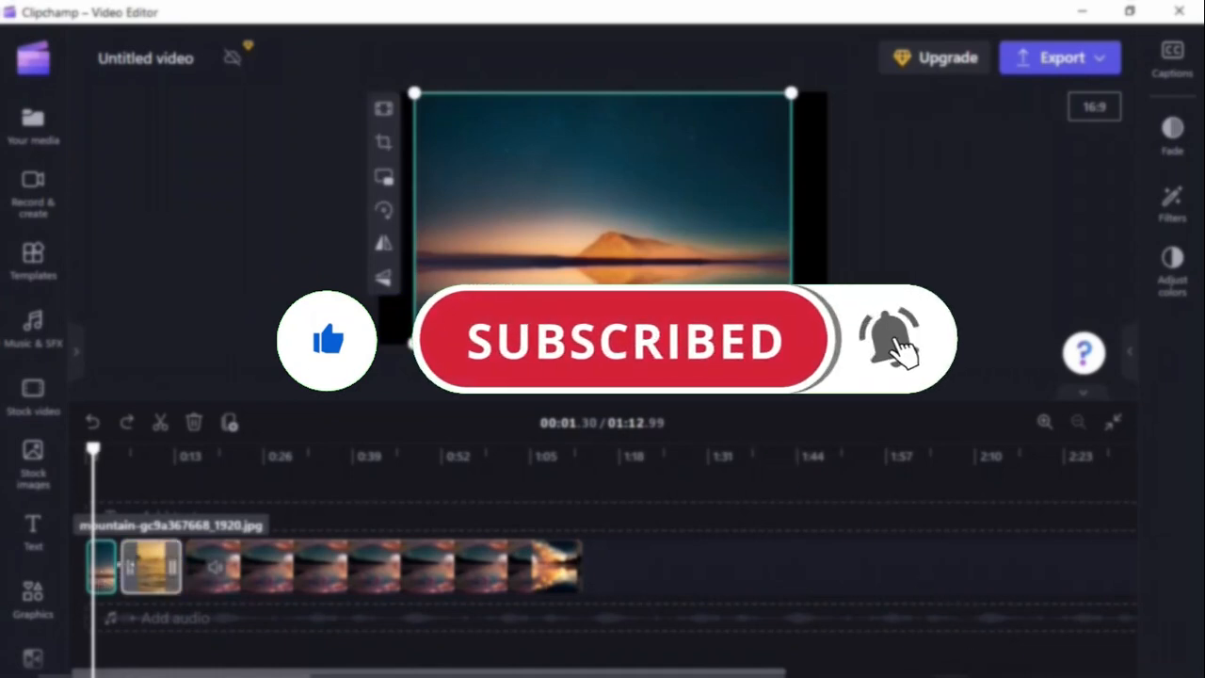
Play the opening again and extend the end of the mountain image clip to about 24 seconds on the timeline.
{"action": "left_click_drag", "start_coordinate": [114, 566], "coordinate": [279, 568]}
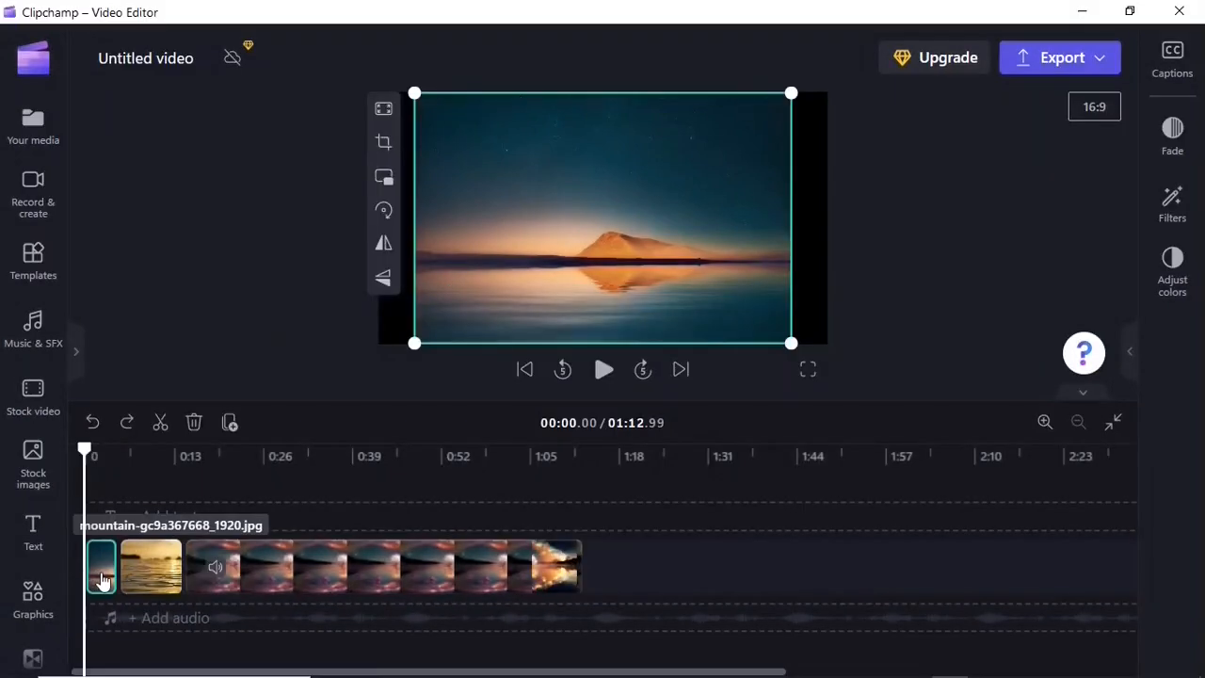
{"action": "key", "text": "space"}
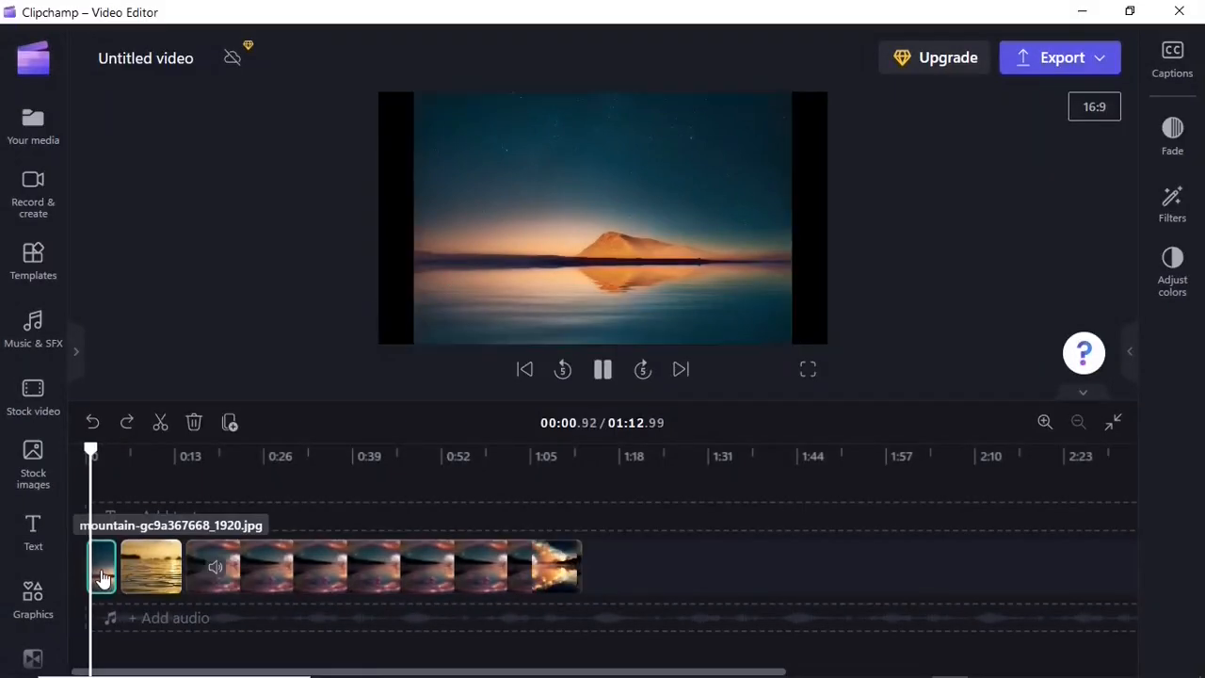
{"action": "key", "text": "space"}
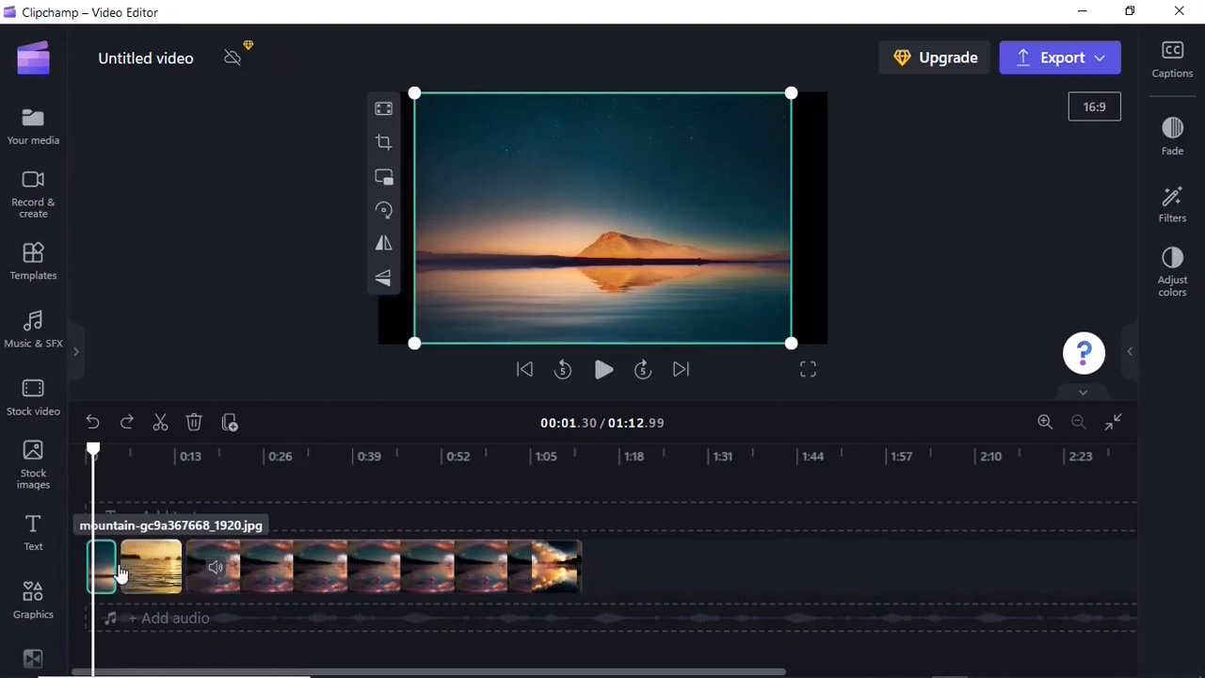
{"action": "mouse_move", "coordinate": [111, 564]}
{"action": "left_mouse_down"}
{"action": "mouse_move", "coordinate": [328, 573]}
{"action": "mouse_move", "coordinate": [154, 566]}
{"action": "mouse_move", "coordinate": [172, 555]}
{"action": "mouse_move", "coordinate": [135, 549]}
{"action": "mouse_move", "coordinate": [245, 565]}
{"action": "left_mouse_up"}
{"action": "left_click", "coordinate": [291, 570]}
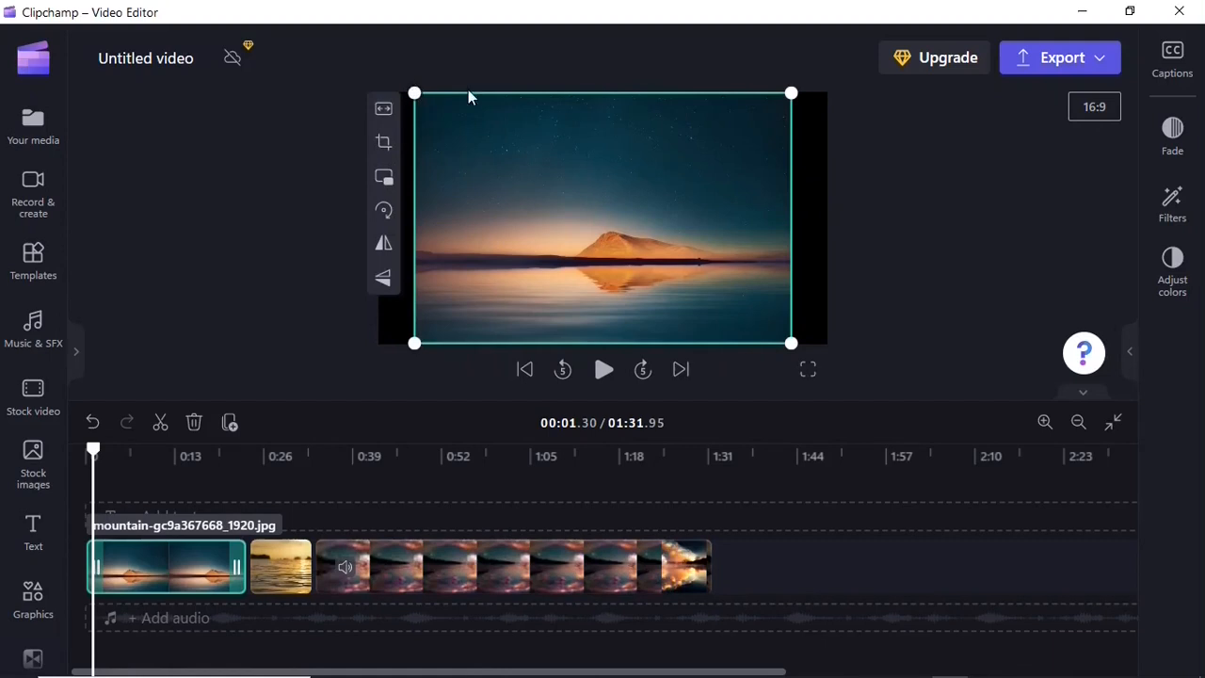
Resize the mountain image in the preview until it covers the whole 16:9 frame, and play it to check.
{"action": "left_click_drag", "start_coordinate": [792, 94], "coordinate": [772, 110]}
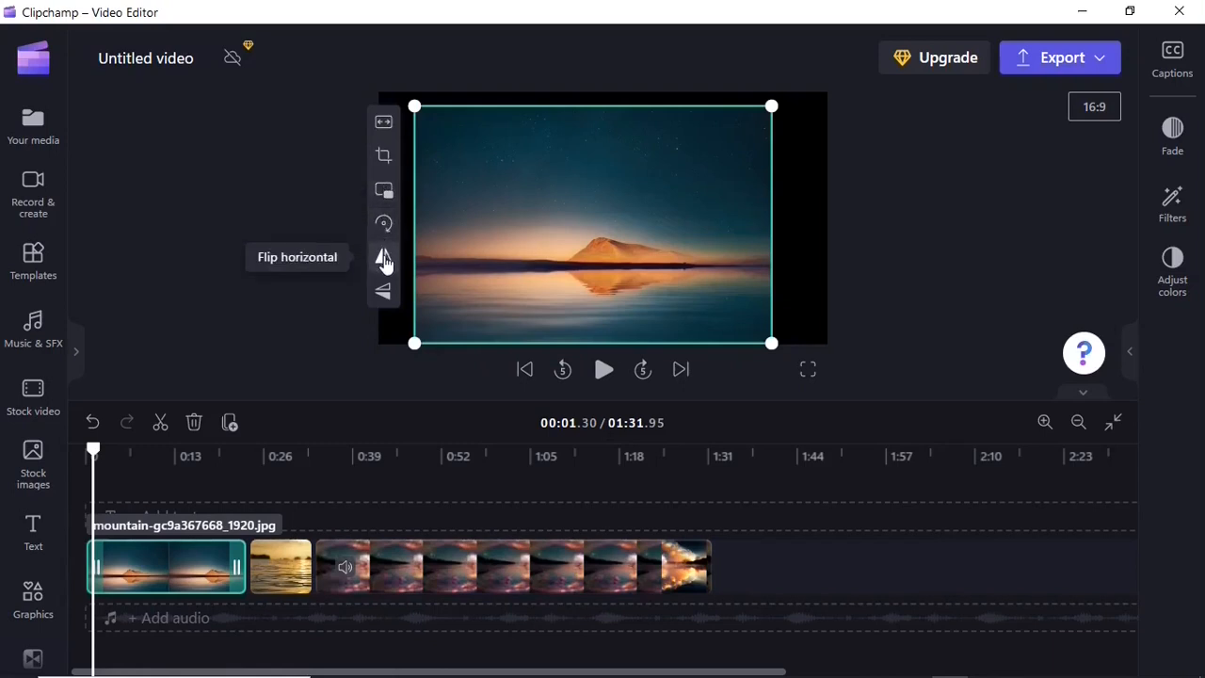
{"action": "key", "text": "ctrl+z"}
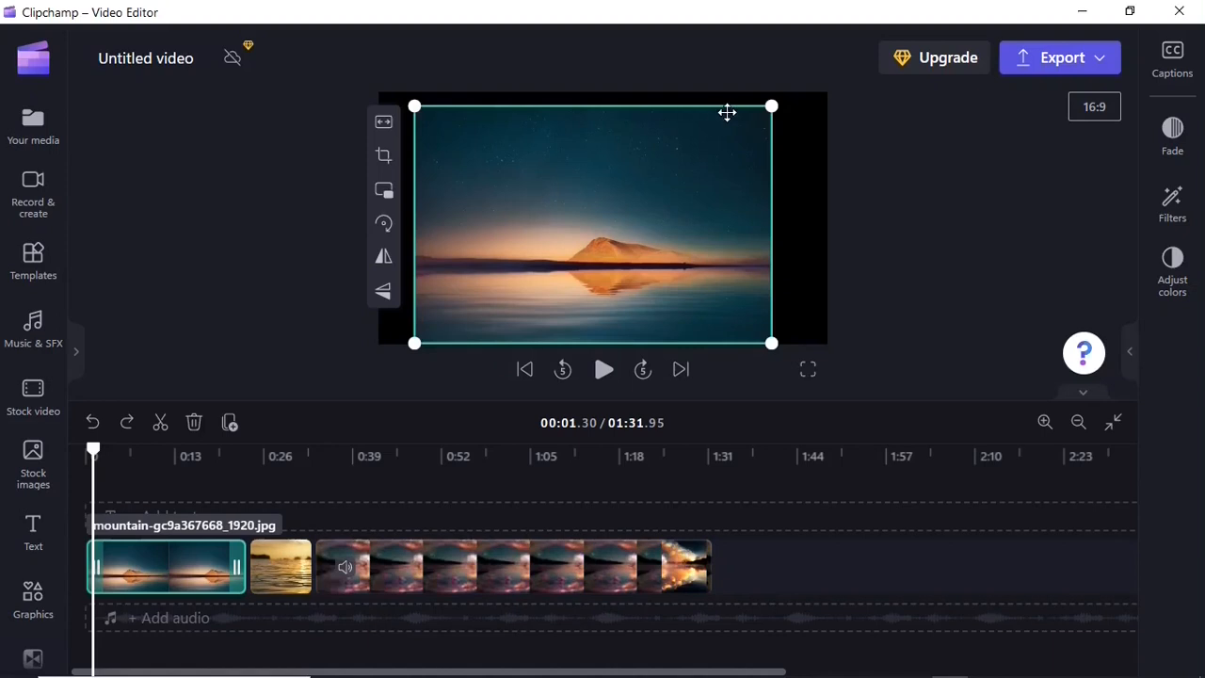
{"action": "left_click_drag", "start_coordinate": [771, 107], "coordinate": [826, 121]}
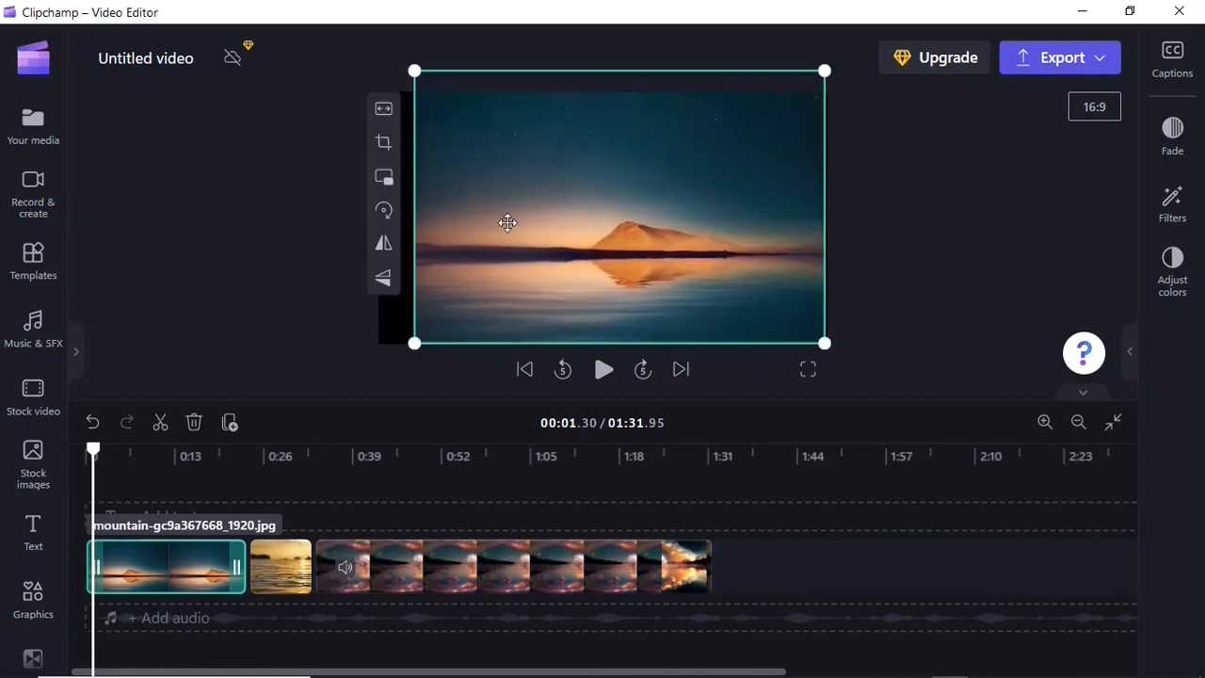
{"action": "left_click_drag", "start_coordinate": [414, 343], "coordinate": [375, 368]}
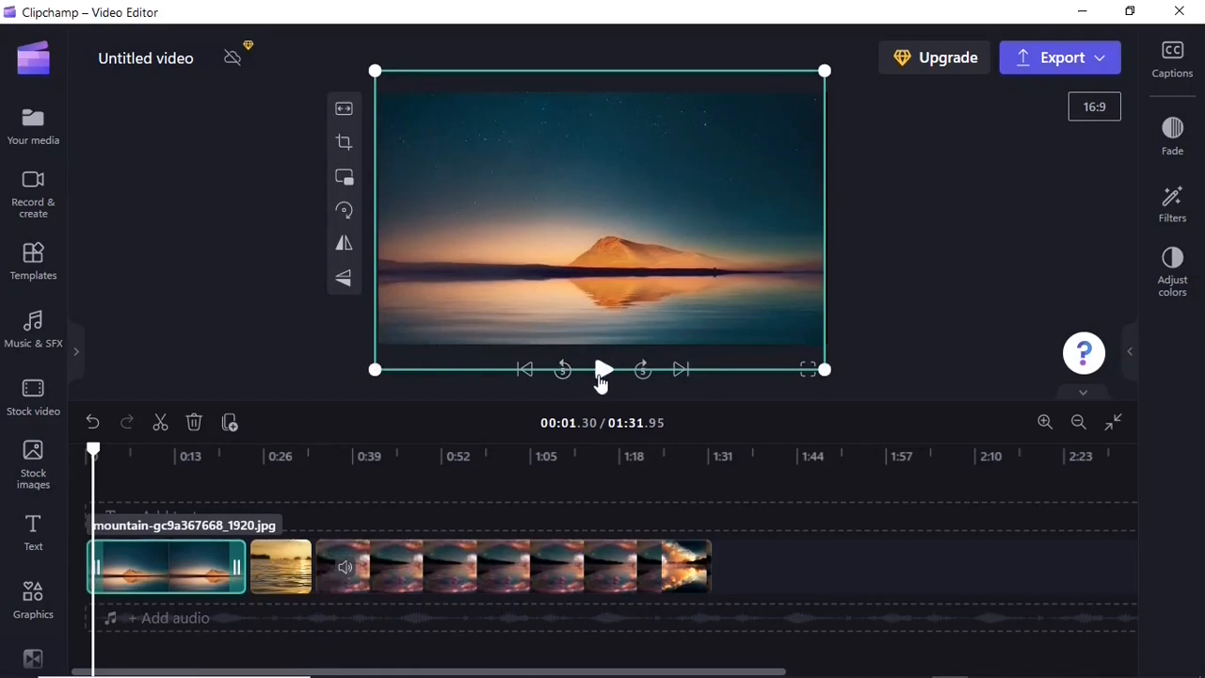
{"action": "left_click", "coordinate": [600, 380]}
{"action": "left_click", "coordinate": [600, 379]}
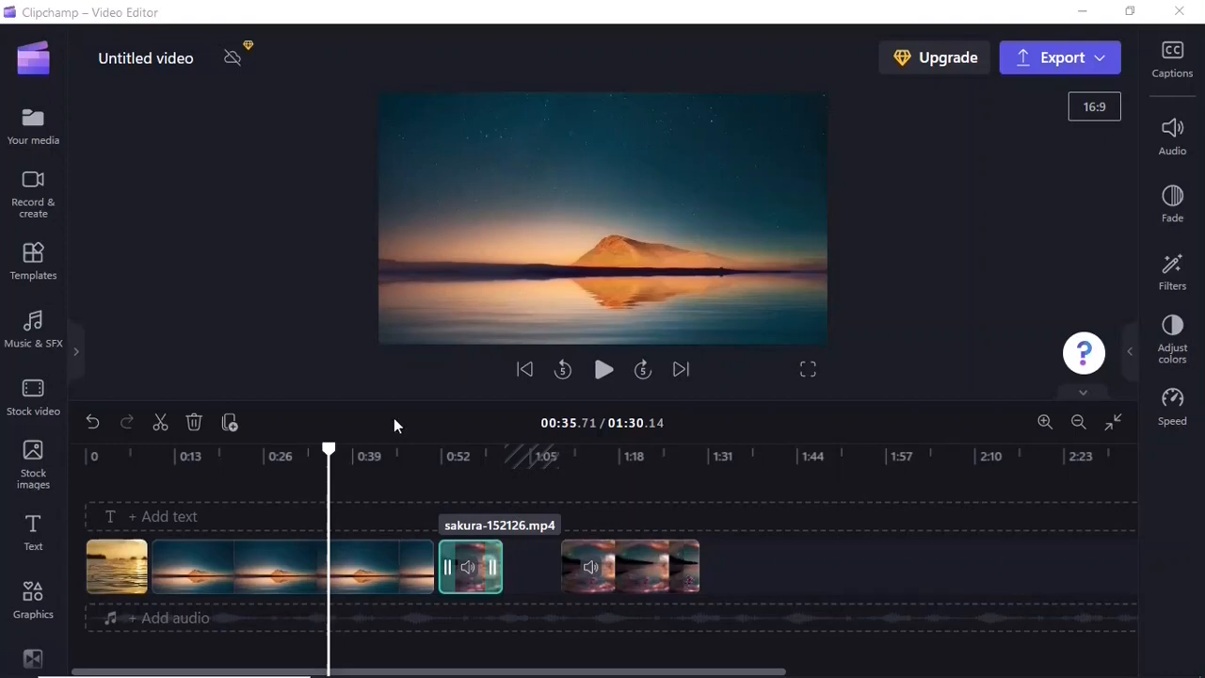
View the screen, camera and text-to-speech options for recording and creating media, and close them.
{"action": "left_click", "coordinate": [38, 202]}
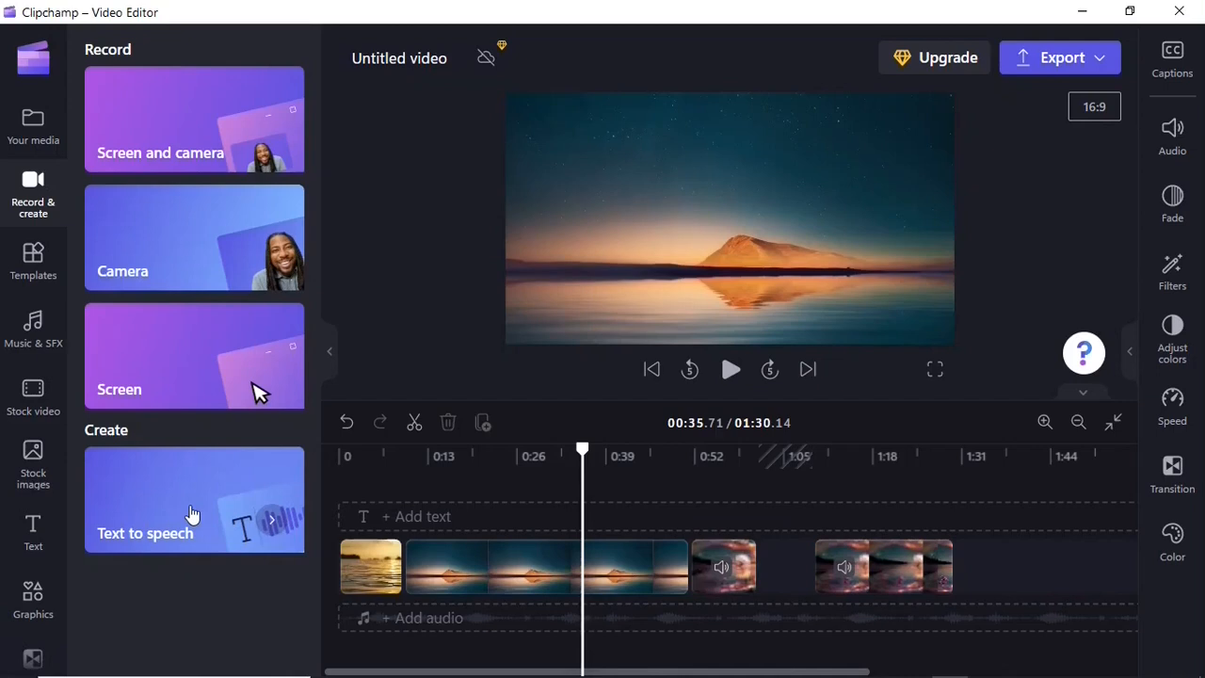
{"action": "left_click", "coordinate": [36, 193]}
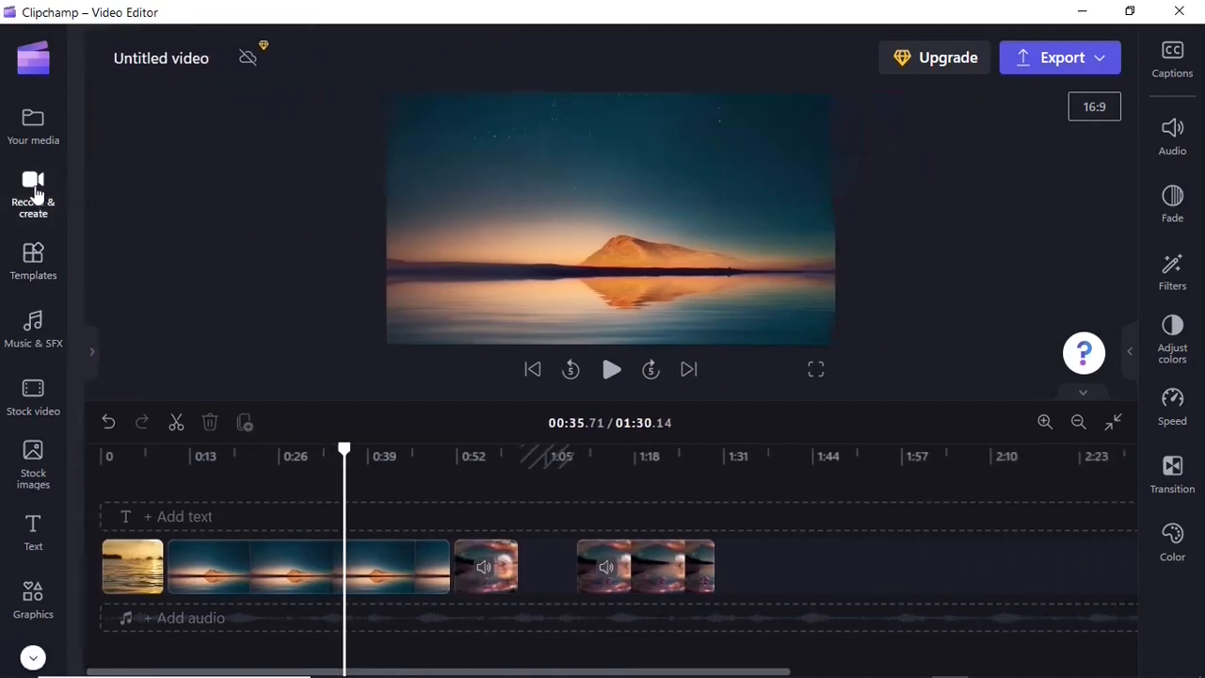
Browse the stock video categories and open the details of Subscribe panel 10 under Top picks.
{"action": "left_click", "coordinate": [34, 396]}
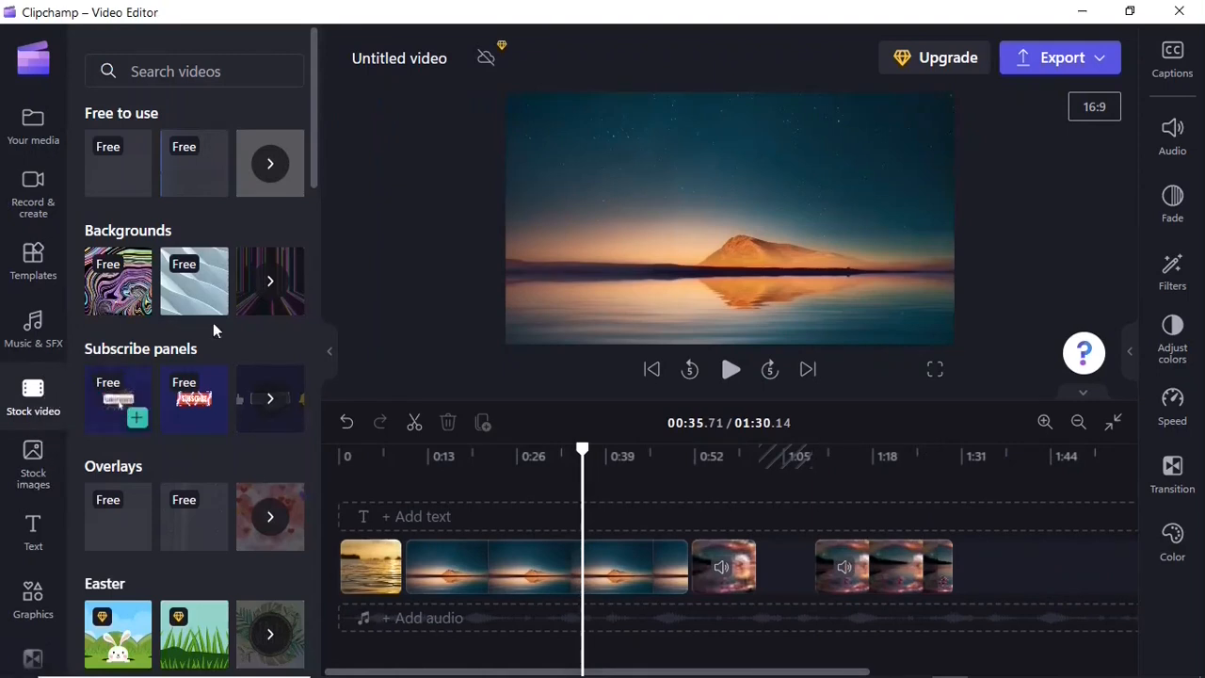
{"action": "left_click_drag", "start_coordinate": [316, 109], "coordinate": [332, 491]}
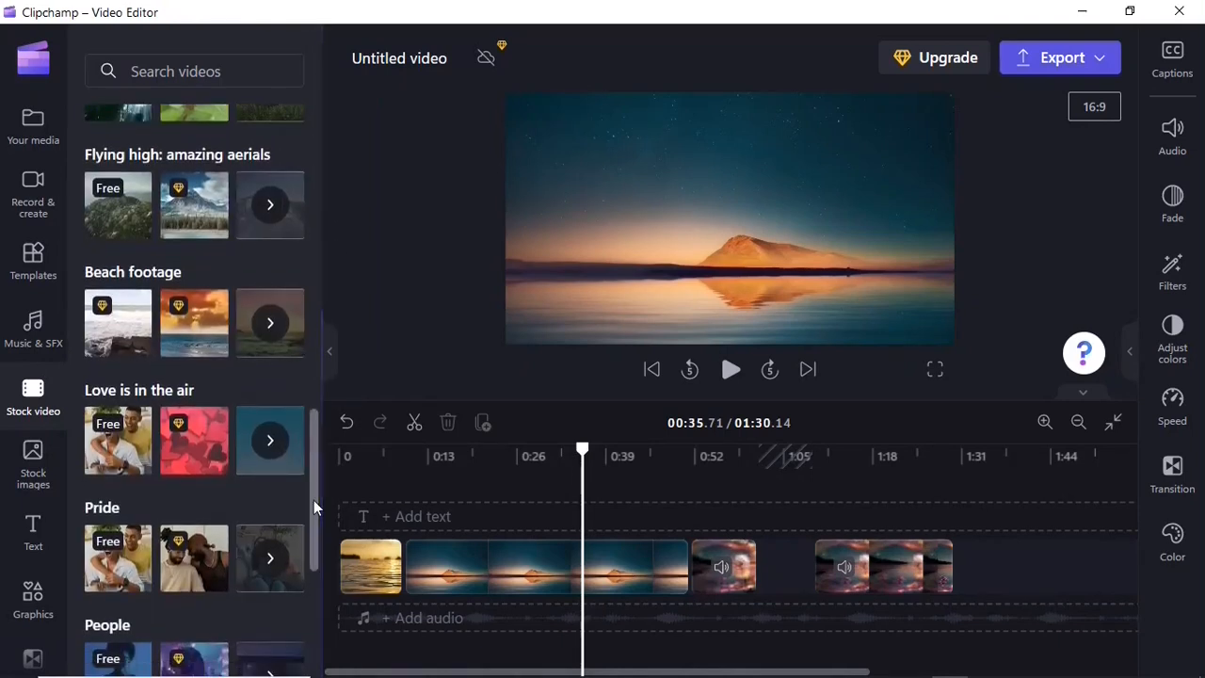
{"action": "left_click_drag", "start_coordinate": [314, 500], "coordinate": [329, 320]}
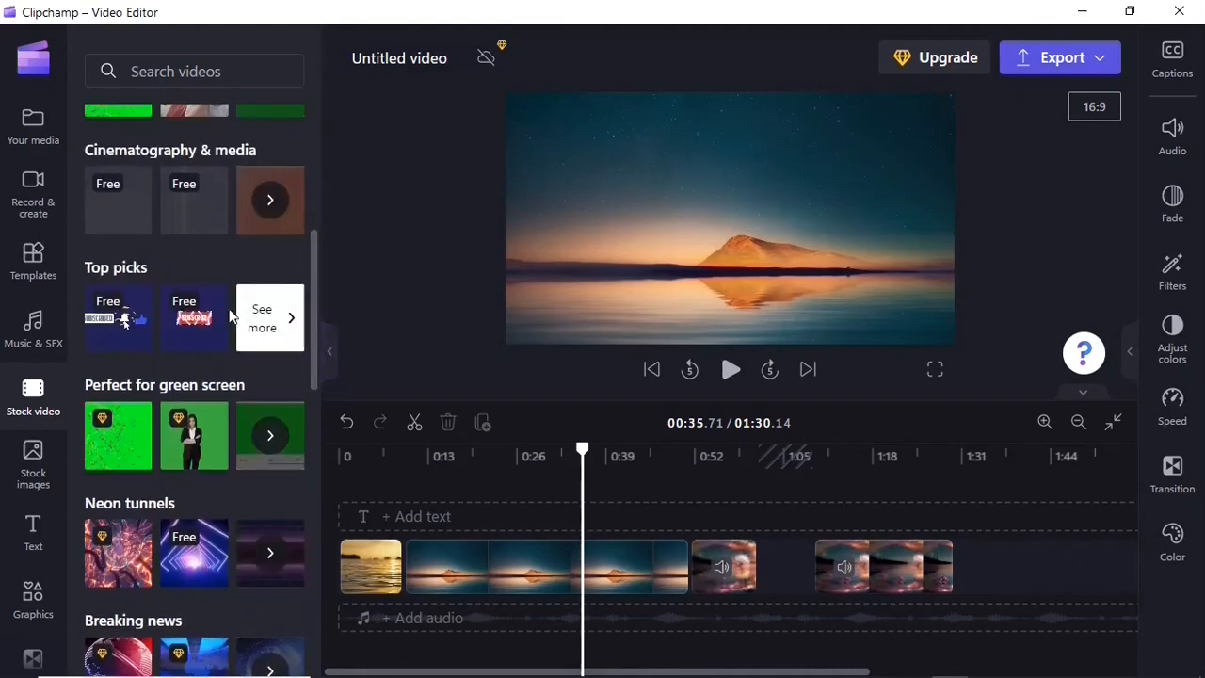
{"action": "left_click", "coordinate": [197, 308]}
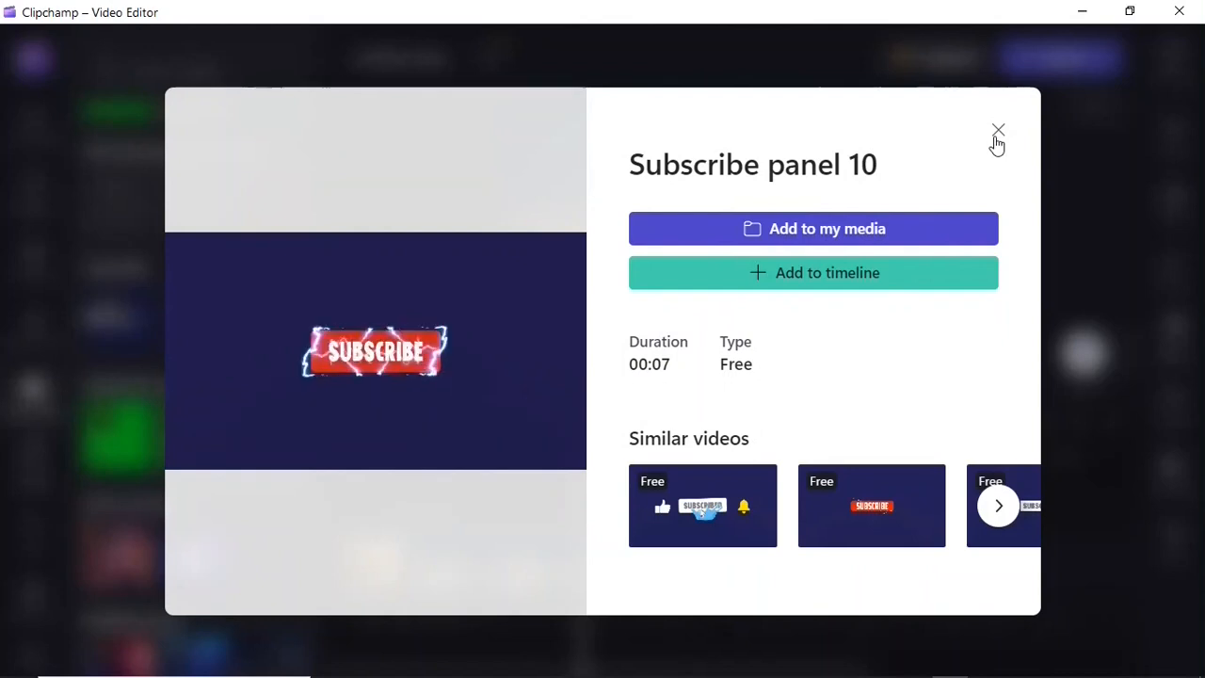
Close the stock video details, add Subscribe panel 08 to the timeline at about 36 seconds, and play it over the mountain image.
{"action": "left_click", "coordinate": [1003, 130]}
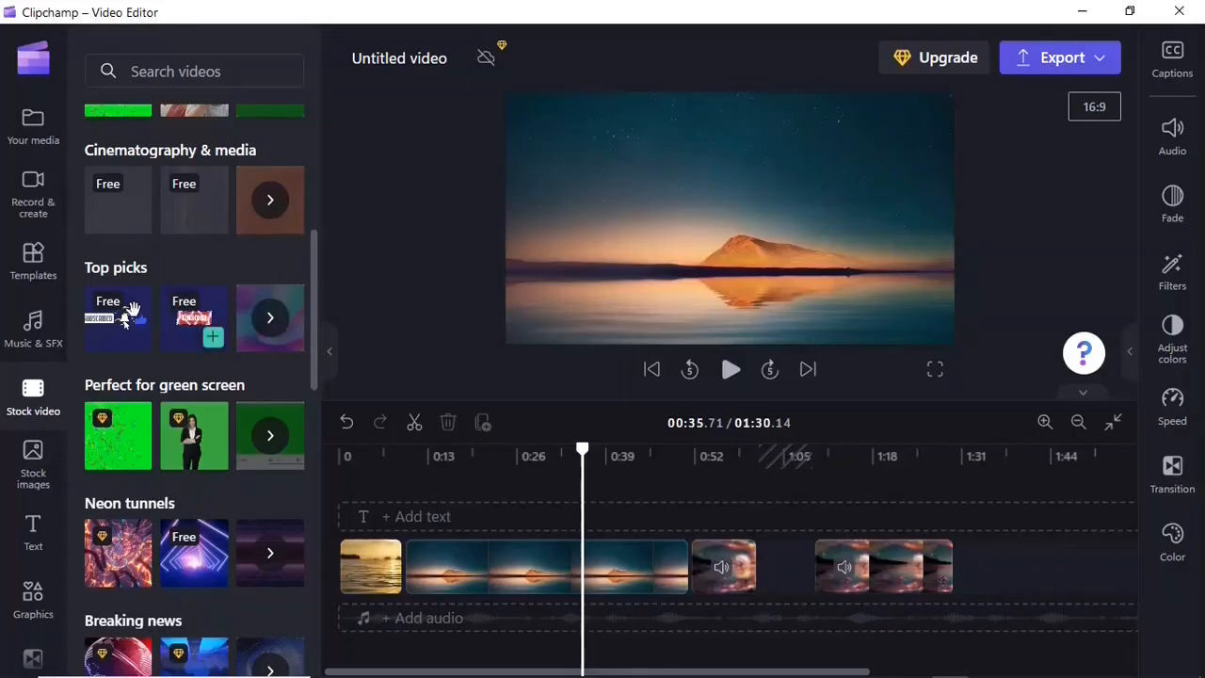
{"action": "mouse_move", "coordinate": [114, 326]}
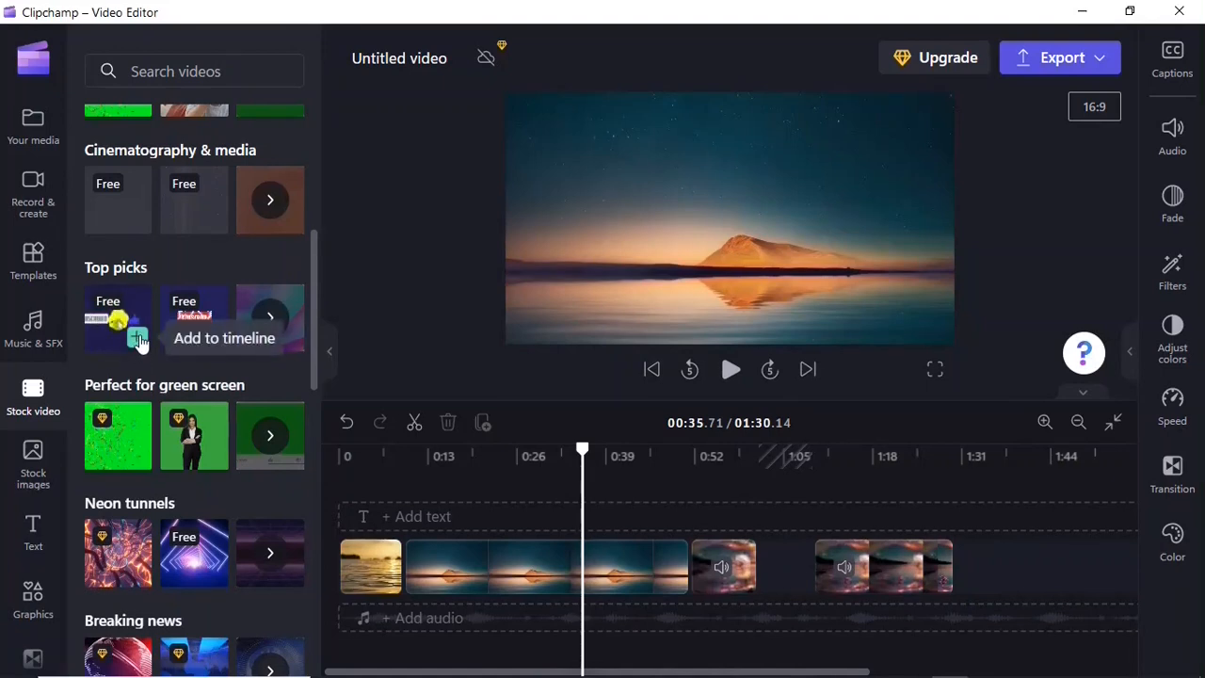
{"action": "left_click", "coordinate": [138, 339]}
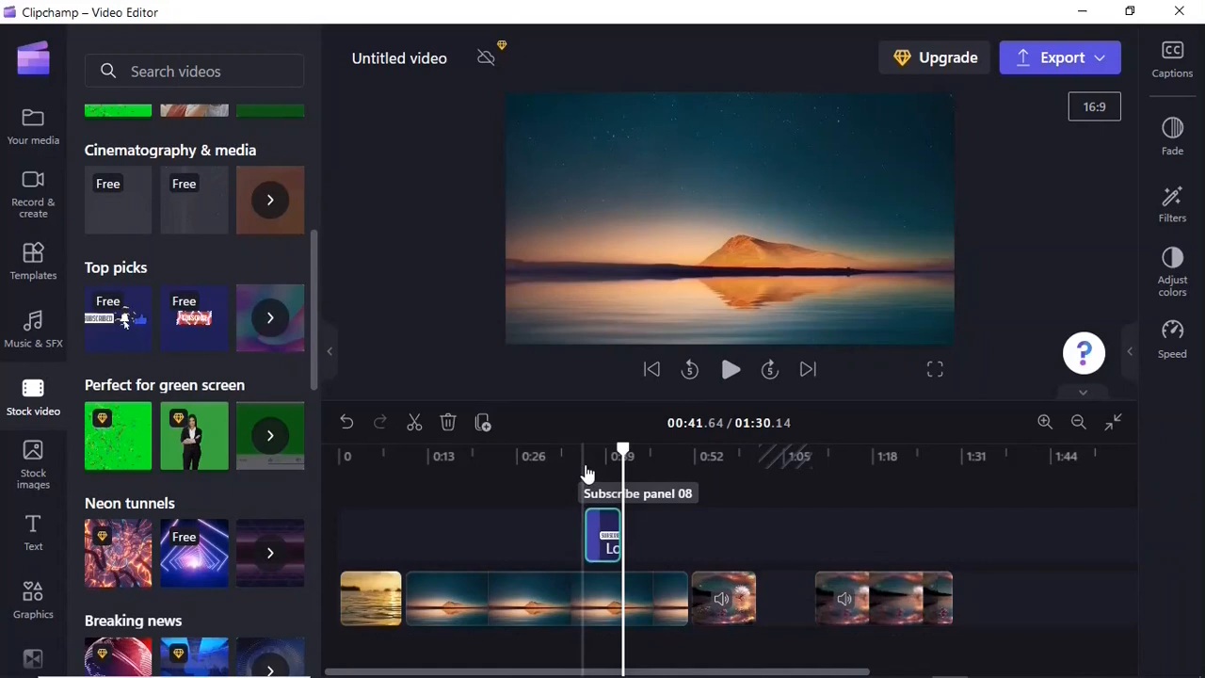
{"action": "left_click", "coordinate": [585, 467]}
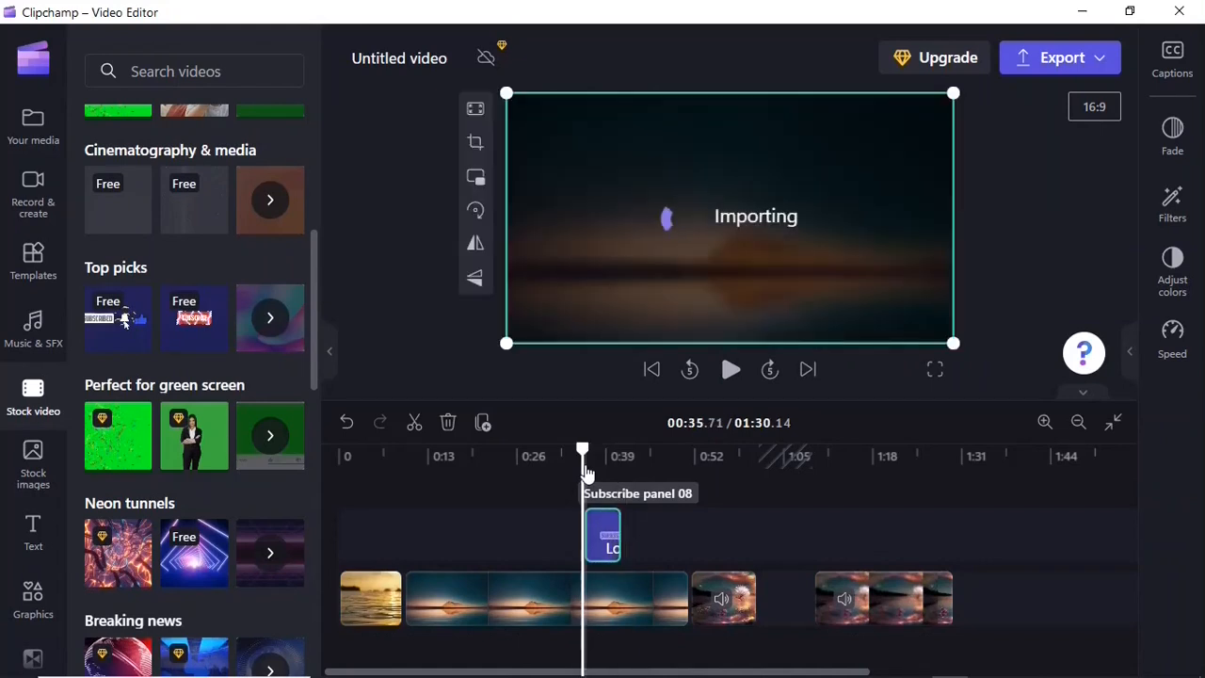
{"action": "key", "text": "space"}
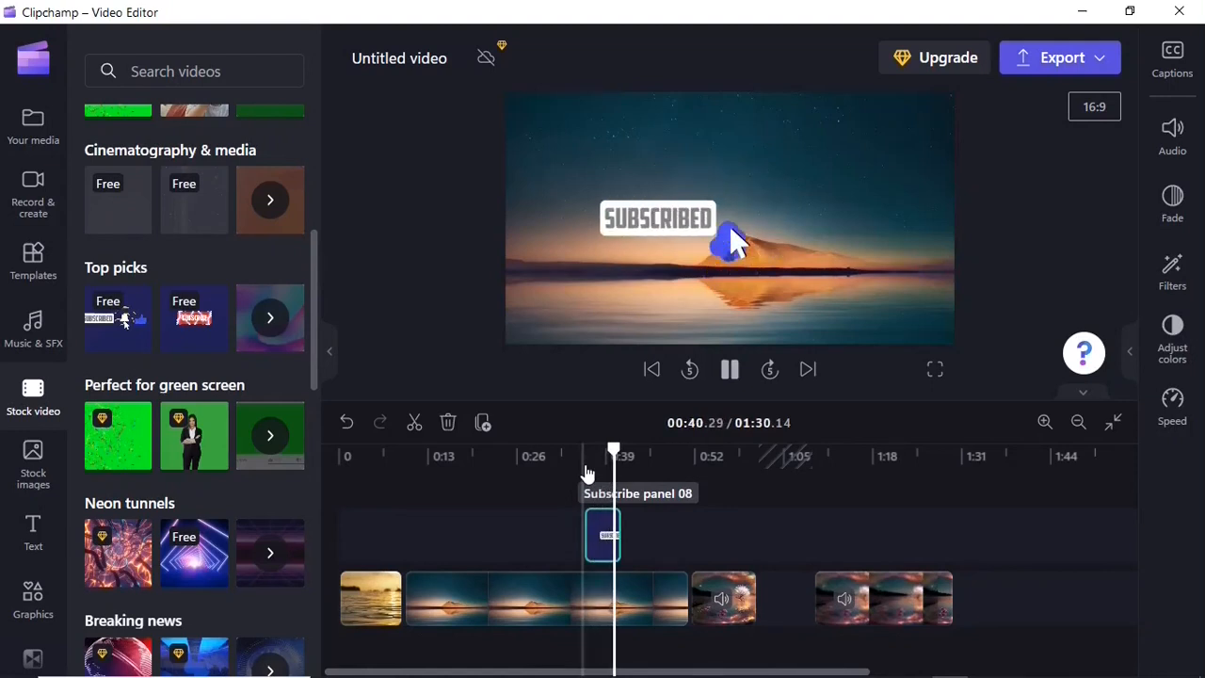
{"action": "key", "text": "space"}
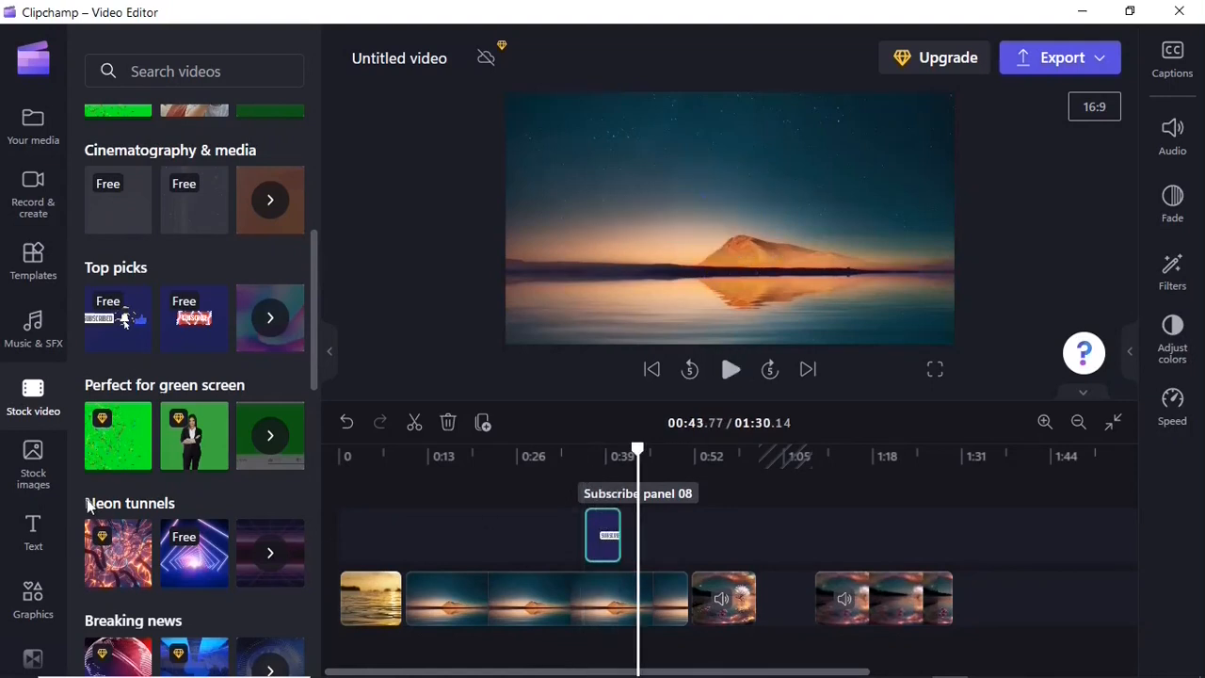
Look through the stock images and text styles, and add the Make It Glow title to the timeline at about 44 seconds.
{"action": "left_click", "coordinate": [29, 471]}
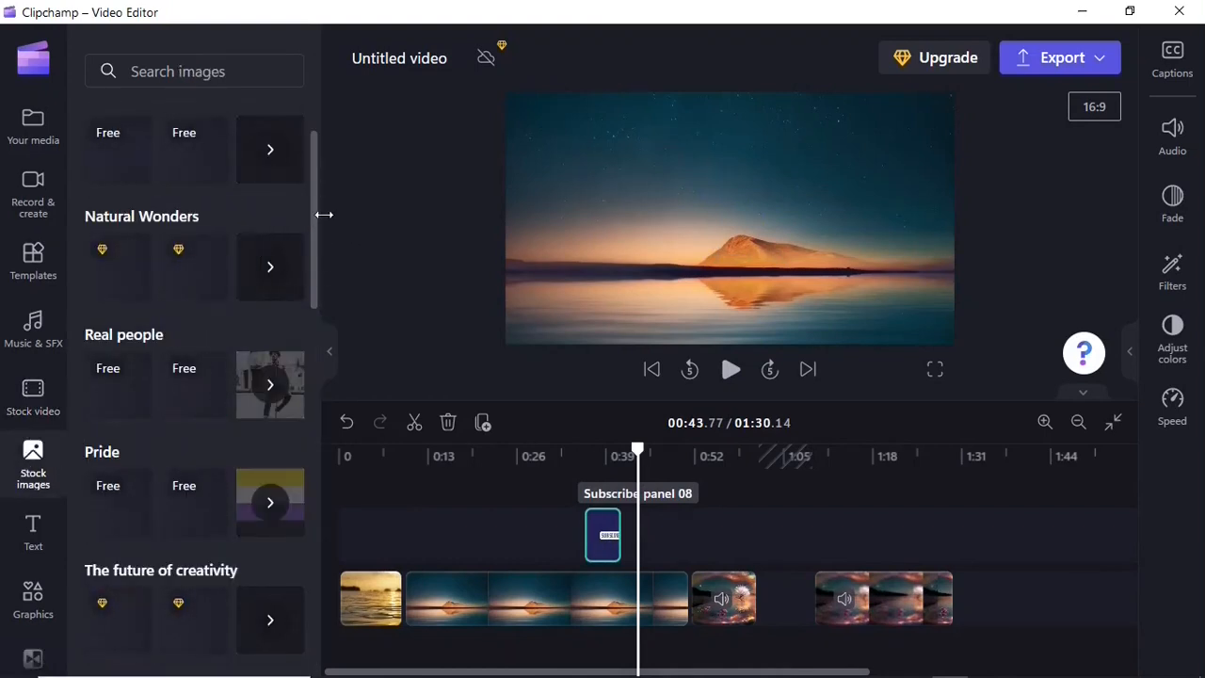
{"action": "left_click_drag", "start_coordinate": [316, 214], "coordinate": [315, 334]}
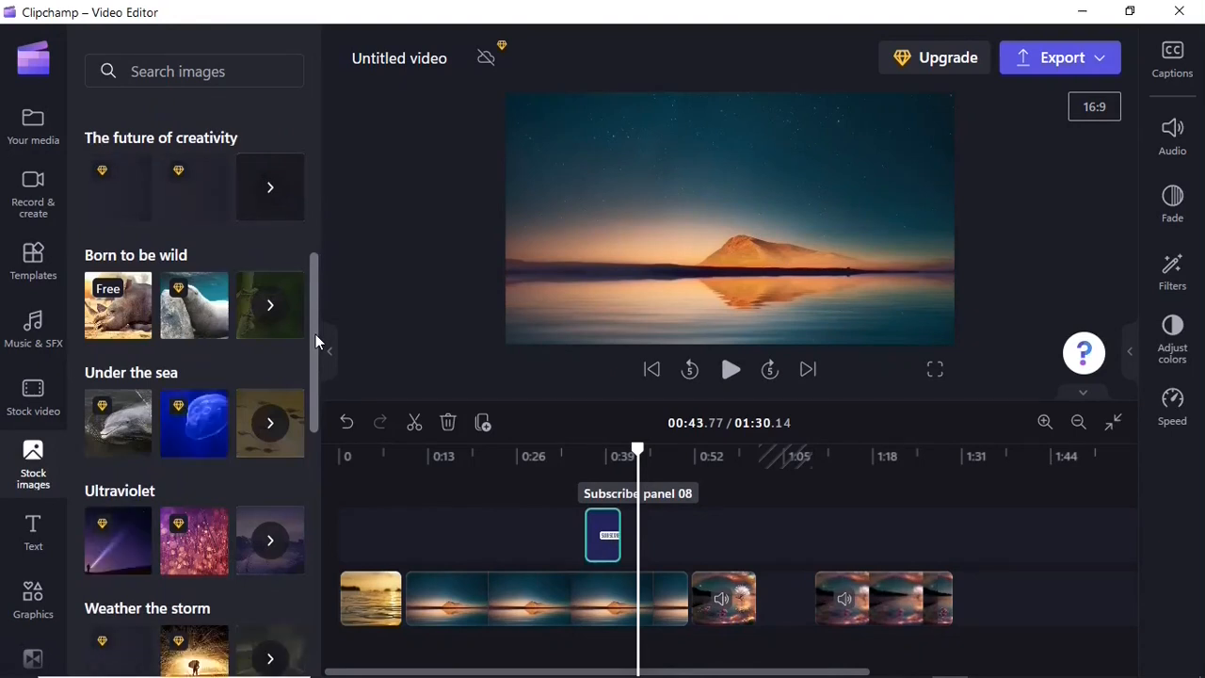
{"action": "left_click", "coordinate": [34, 536]}
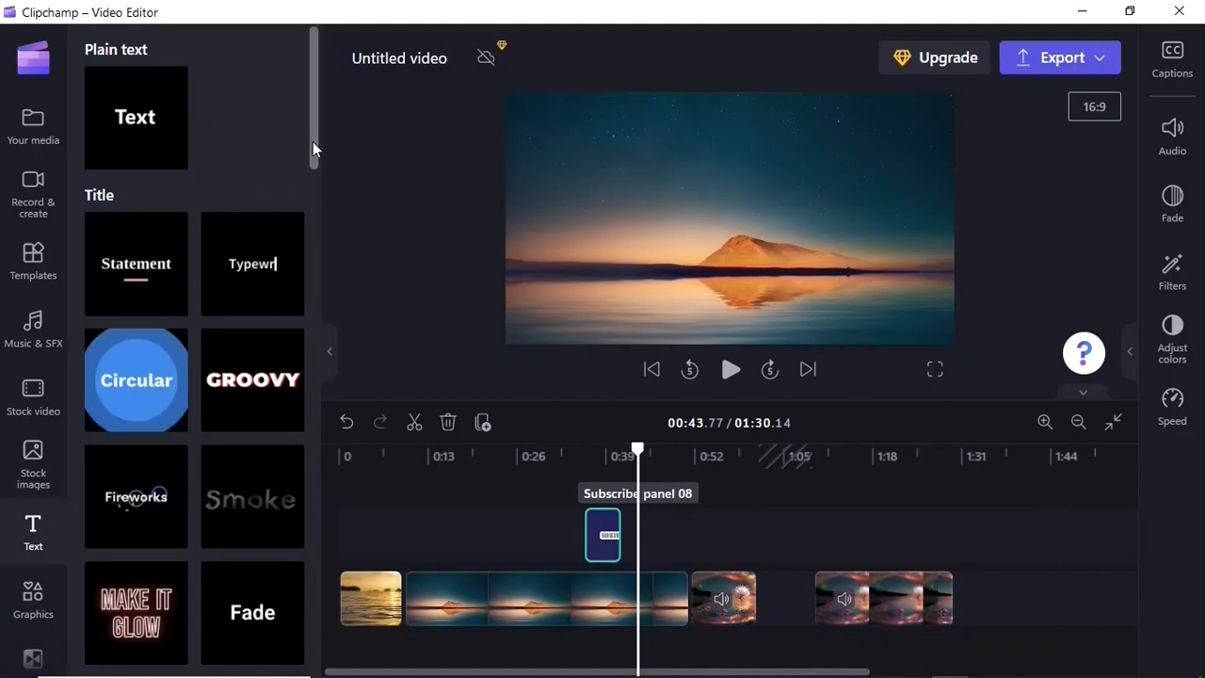
{"action": "left_click_drag", "start_coordinate": [313, 141], "coordinate": [302, 201]}
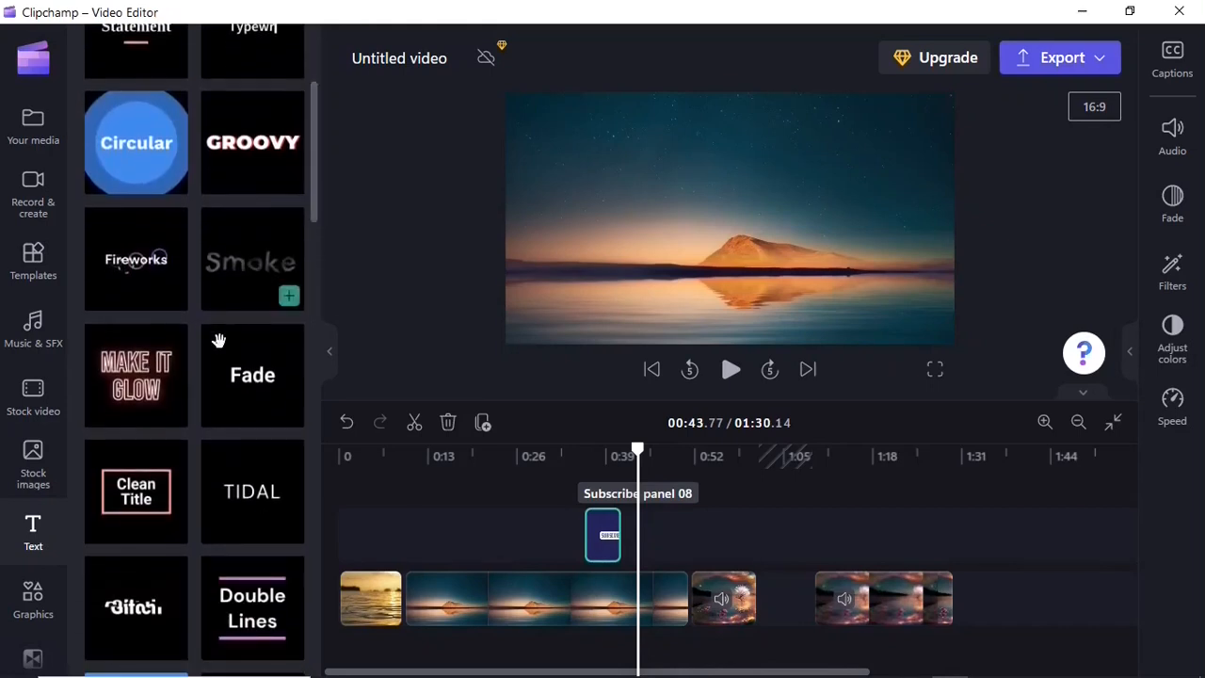
{"action": "mouse_move", "coordinate": [142, 376]}
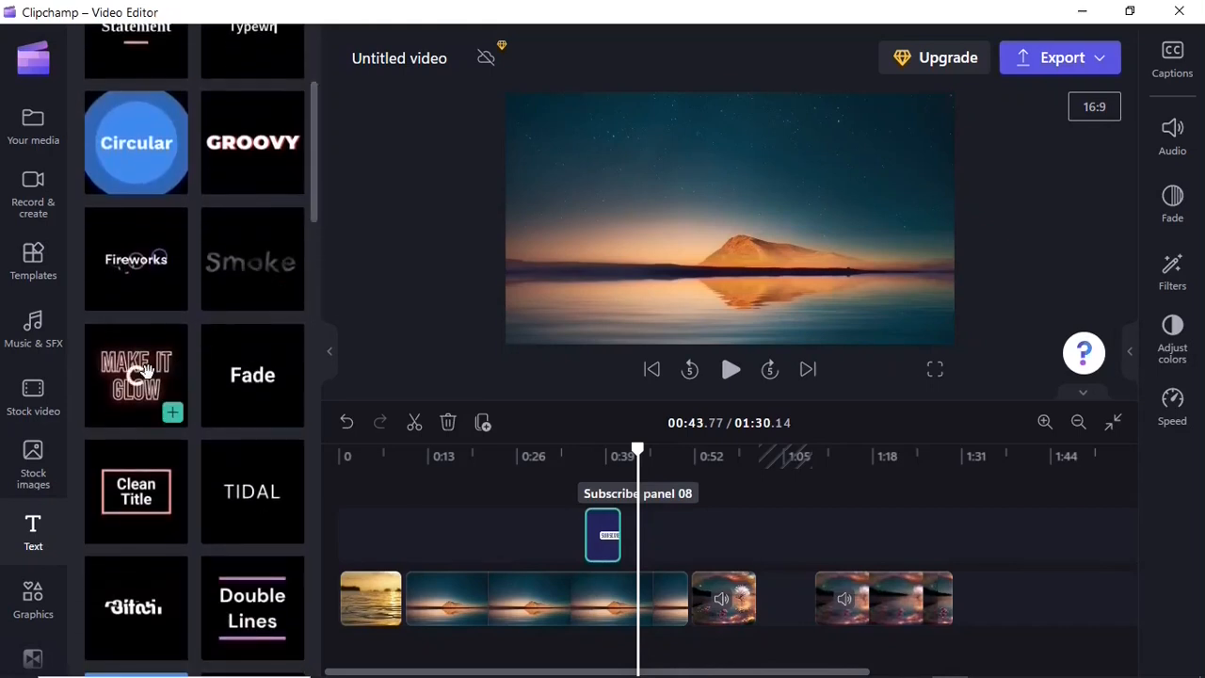
{"action": "left_click", "coordinate": [173, 417]}
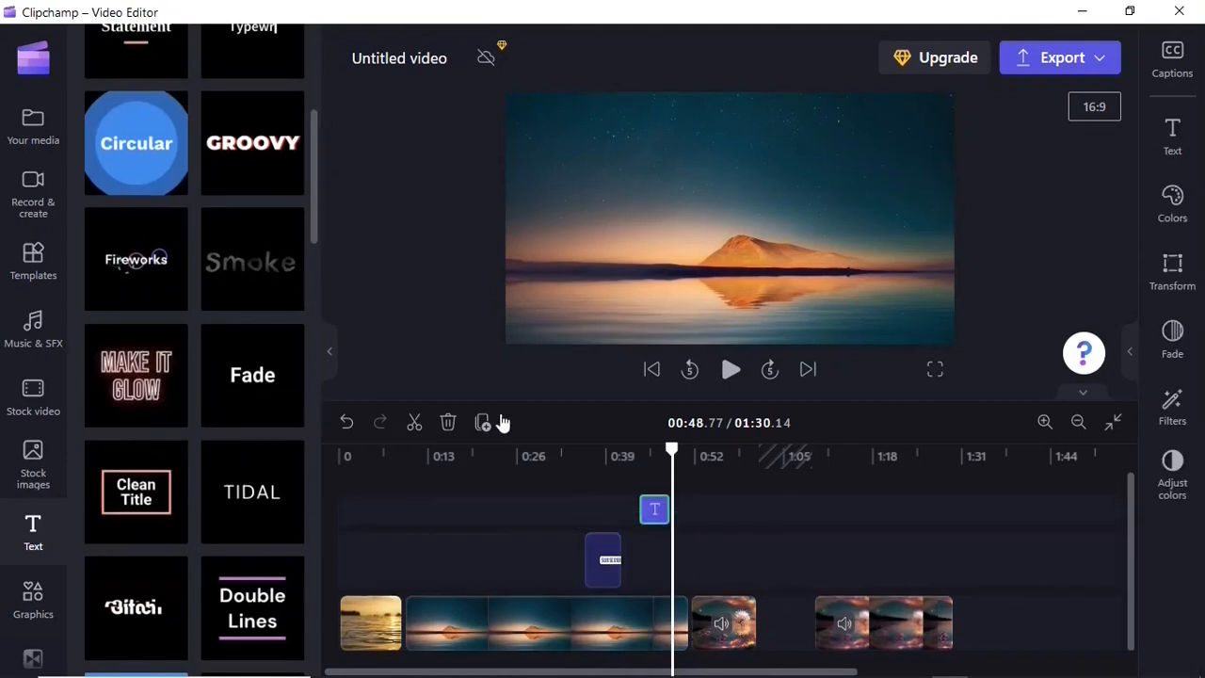
{"action": "left_click", "coordinate": [657, 516]}
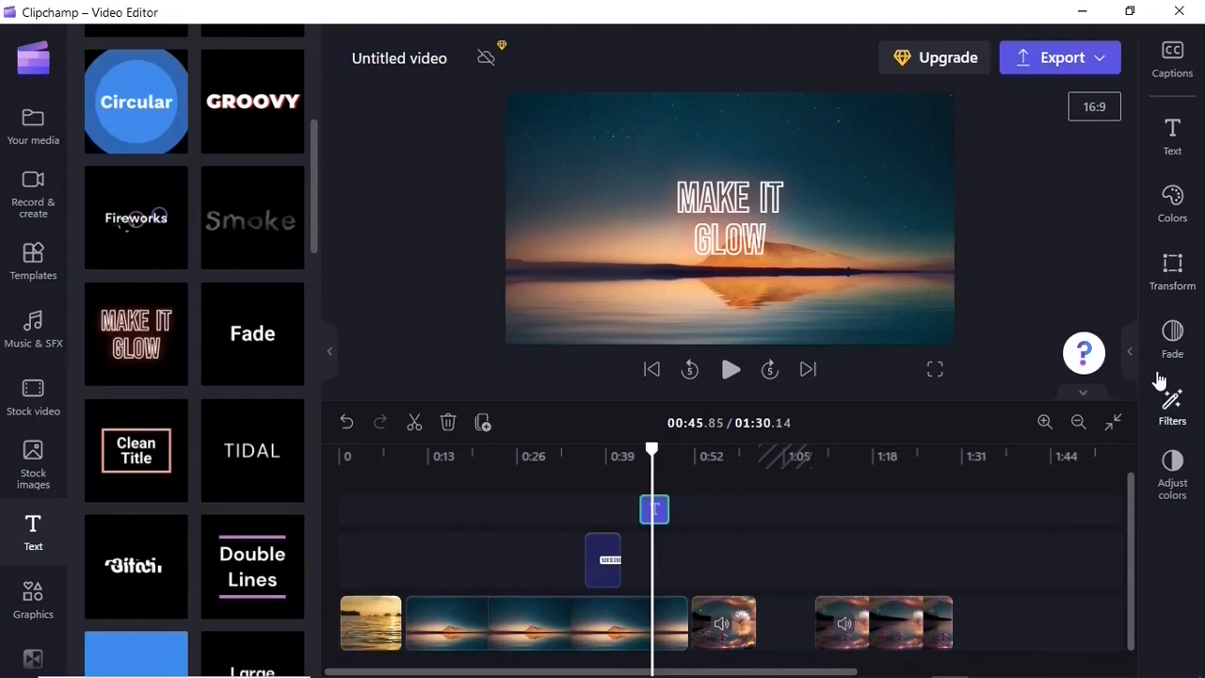
Replace the title's text with "Do well to follow this Channel", broken into two lines after "follow".
{"action": "left_click", "coordinate": [1184, 138]}
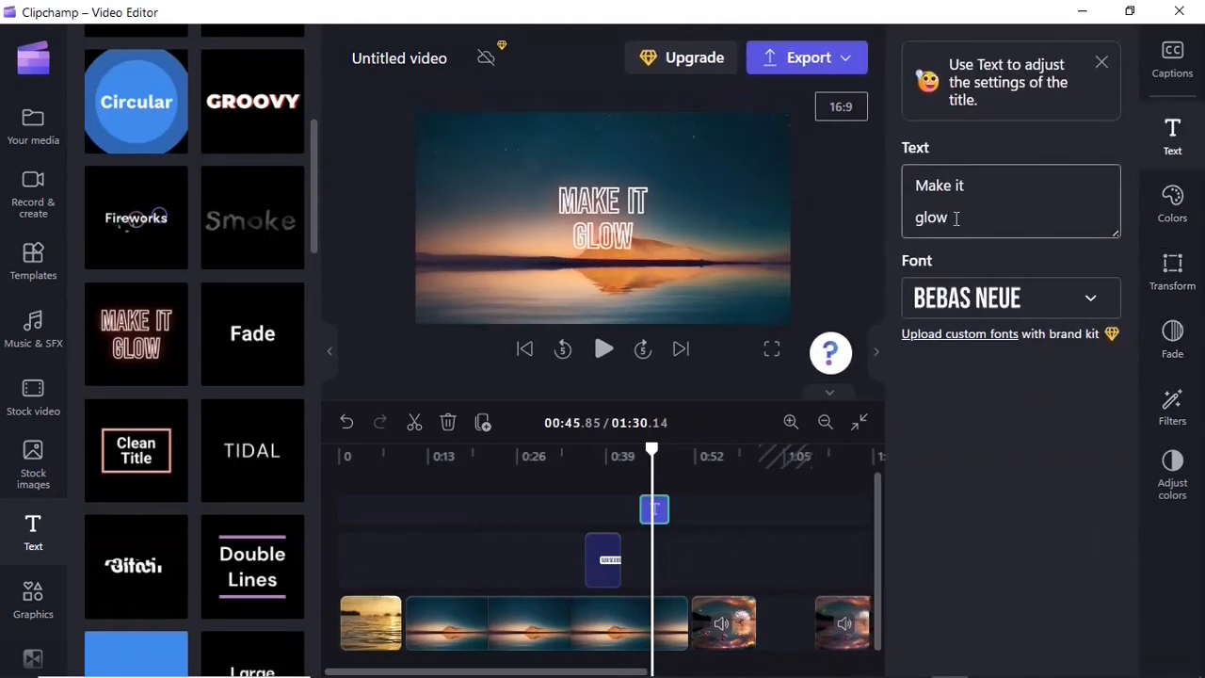
{"action": "key", "text": "ctrl+a"}
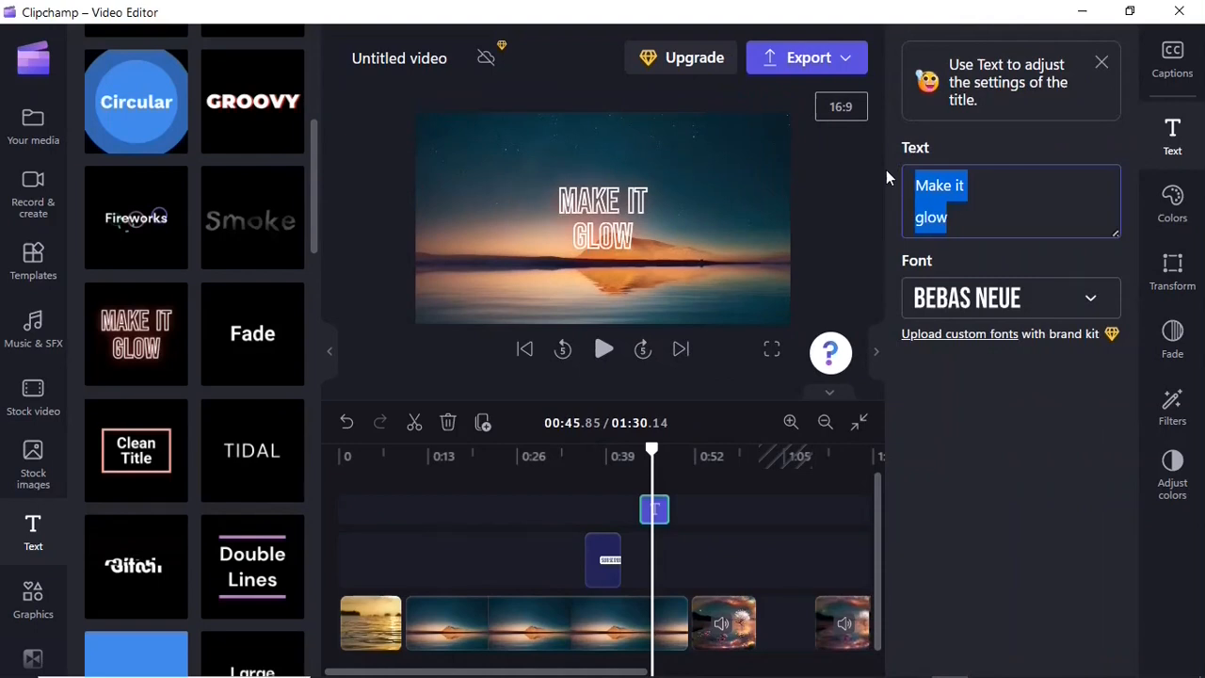
{"action": "type", "text": "Do "}
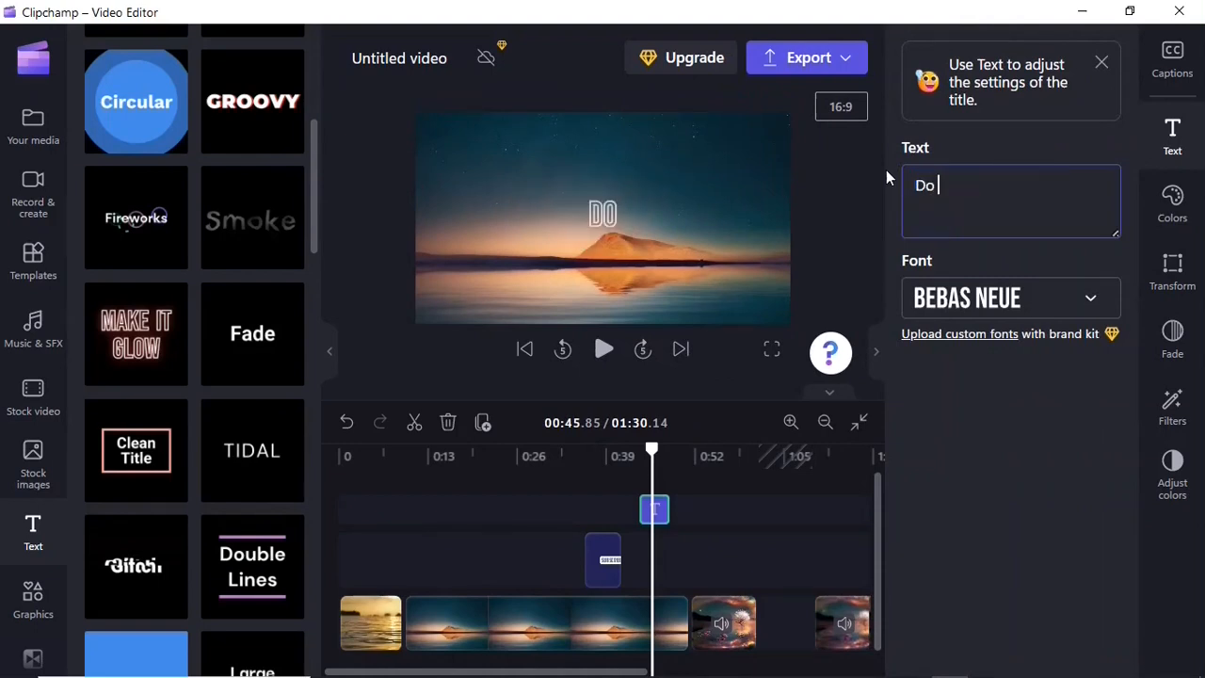
{"action": "type", "text": "well to follow this "}
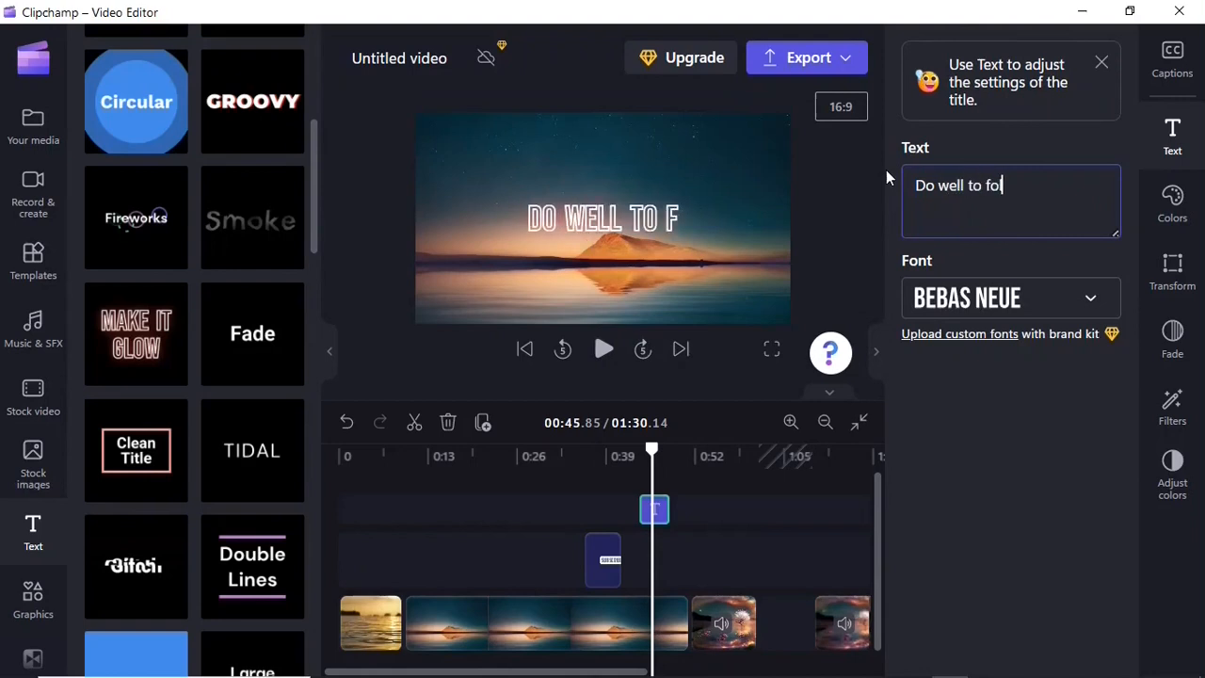
{"action": "type", "text": "Chan"}
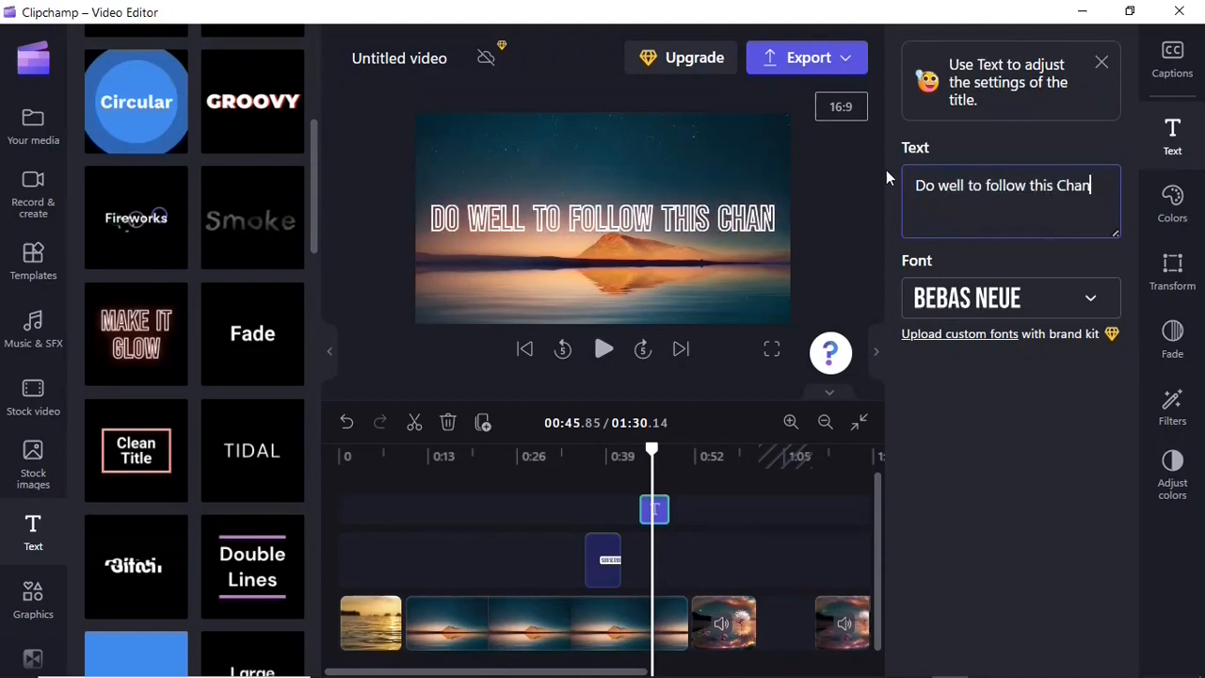
{"action": "type", "text": "nel"}
{"action": "key", "text": "Left"}
{"action": "key", "text": "Left"}
{"action": "key", "text": "Left"}
{"action": "key", "text": "Left"}
{"action": "key", "text": "Left"}
{"action": "key", "text": "Left"}
{"action": "key", "text": "Left"}
{"action": "key", "text": "Left"}
{"action": "key", "text": "Left"}
{"action": "key", "text": "Left"}
{"action": "key", "text": "Left"}
{"action": "key", "text": "Left"}
{"action": "key", "text": "Left"}
{"action": "key", "text": "Left"}
{"action": "key", "text": "Left"}
{"action": "key", "text": "Left"}
{"action": "key", "text": "Left"}
{"action": "key", "text": "Right"}
{"action": "key", "text": "Right"}
{"action": "key", "text": "Right"}
{"action": "key", "text": "Right"}
{"action": "key", "text": "Right"}
{"action": "key", "text": "BackSpace"}
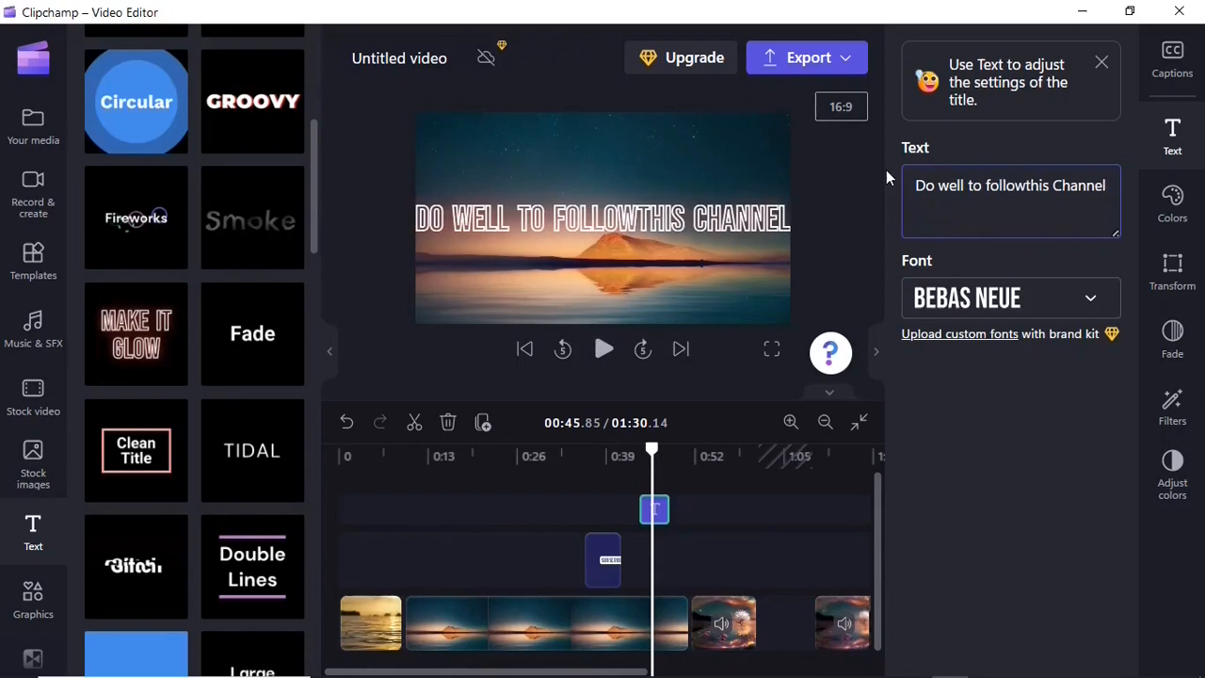
{"action": "key", "text": "Return"}
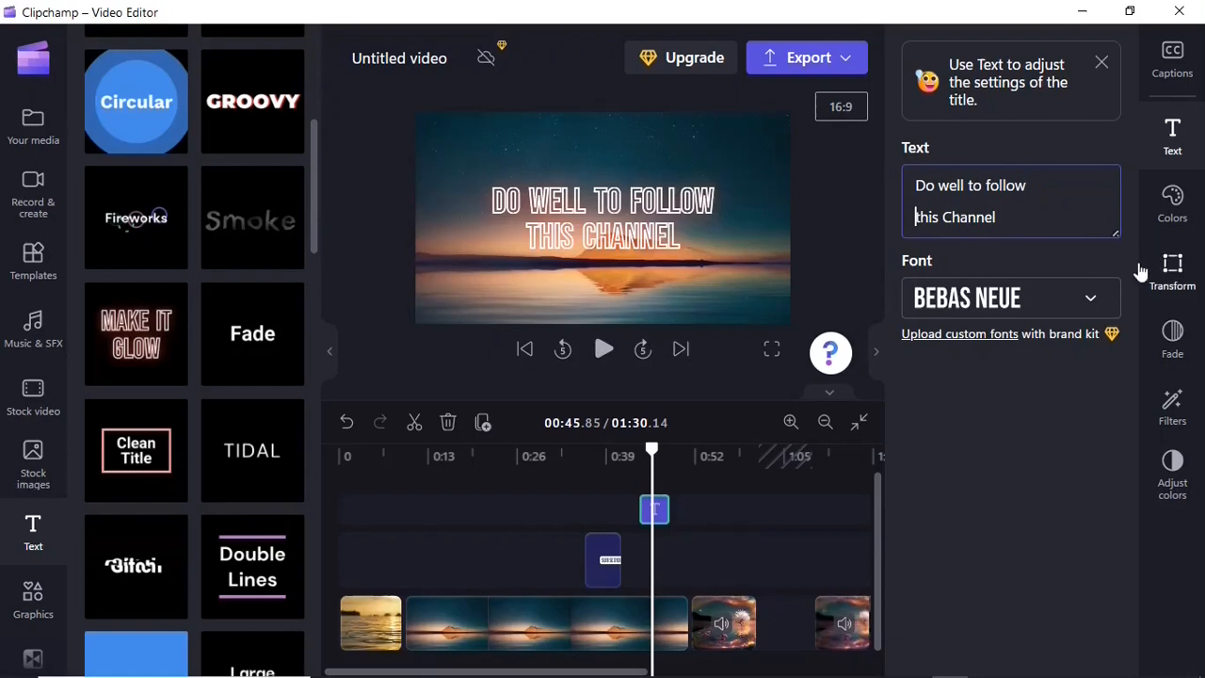
Change the title's font to Luckiest Guy.
{"action": "left_click", "coordinate": [1089, 304]}
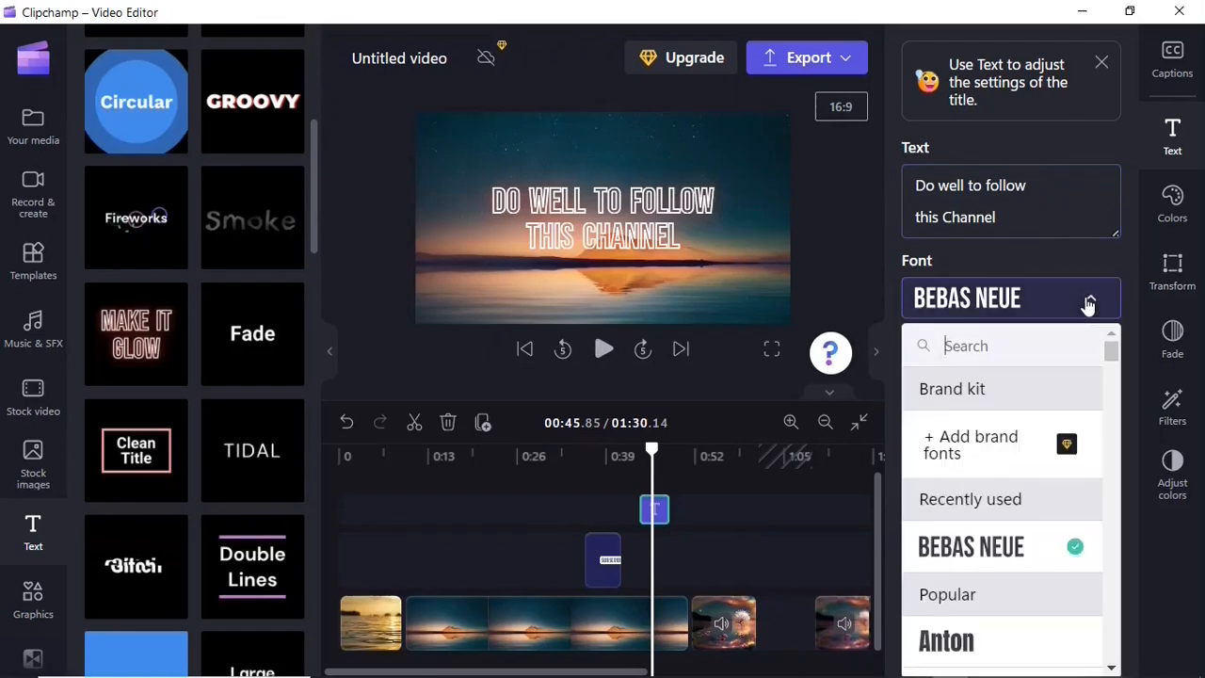
{"action": "left_click_drag", "start_coordinate": [1111, 349], "coordinate": [1114, 380]}
{"action": "scroll", "coordinate": [1113, 381], "scroll_direction": "down", "scroll_amount": 1}
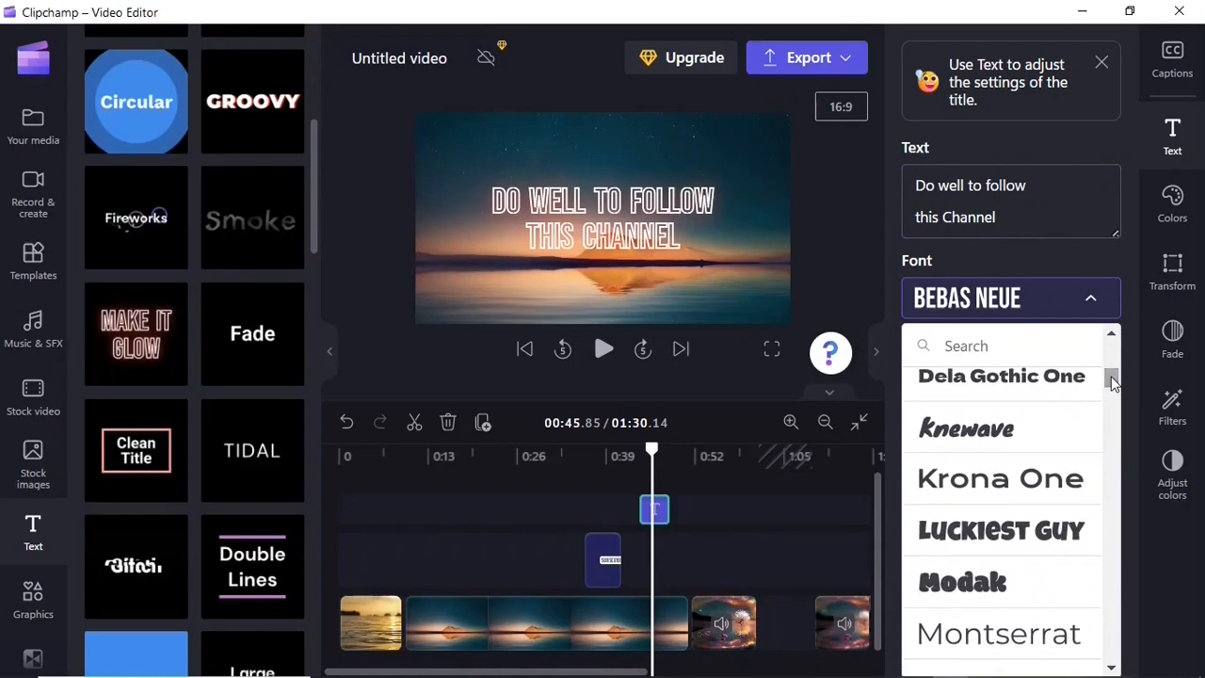
{"action": "left_click", "coordinate": [1005, 533]}
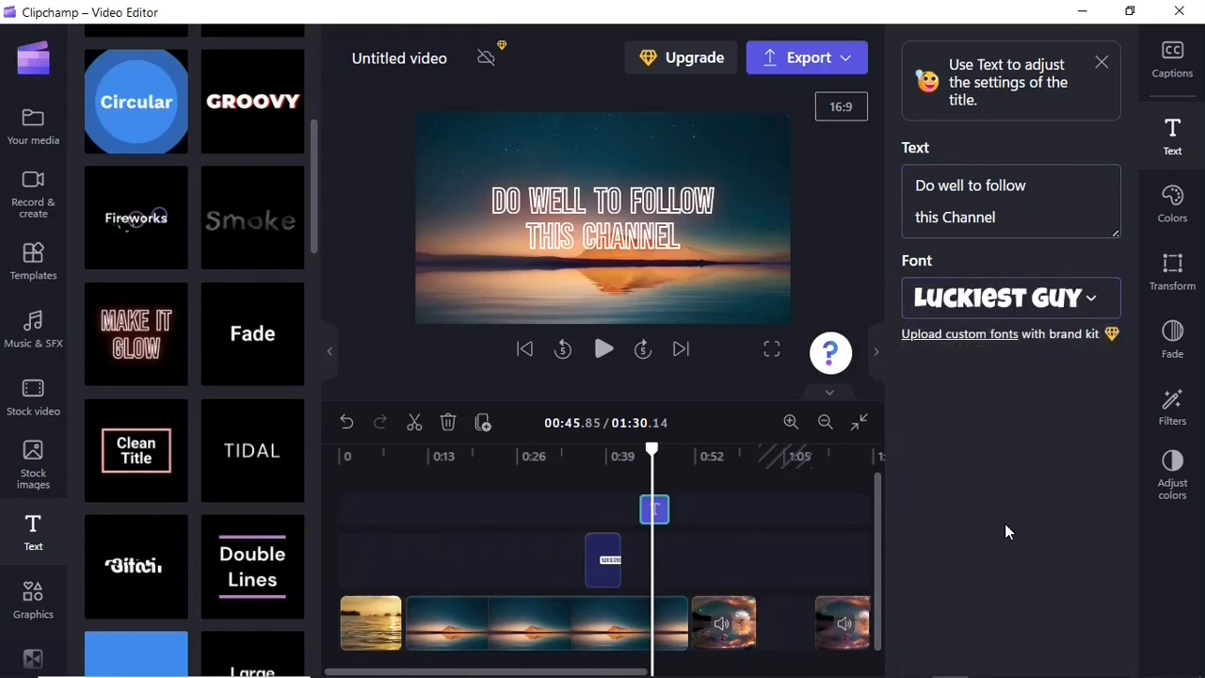
Set the title's glow color to the default purple B030B0 and view the back color choices.
{"action": "left_click", "coordinate": [1173, 223]}
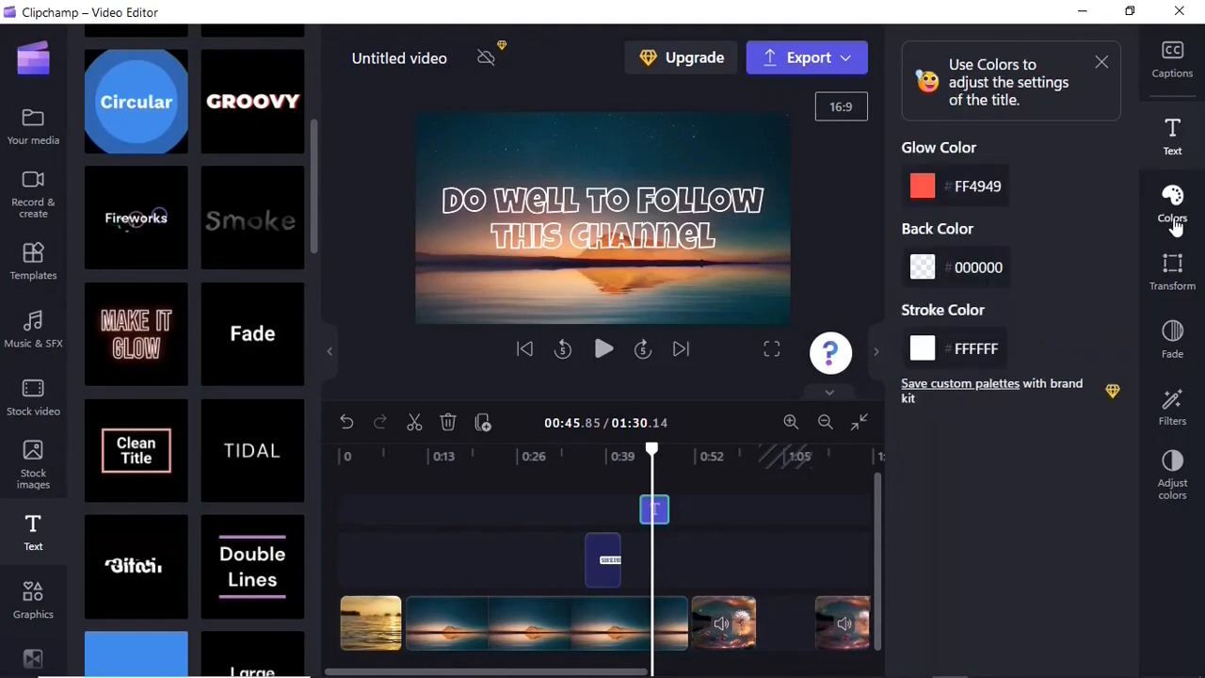
{"action": "left_click", "coordinate": [919, 189]}
{"action": "left_click", "coordinate": [967, 471]}
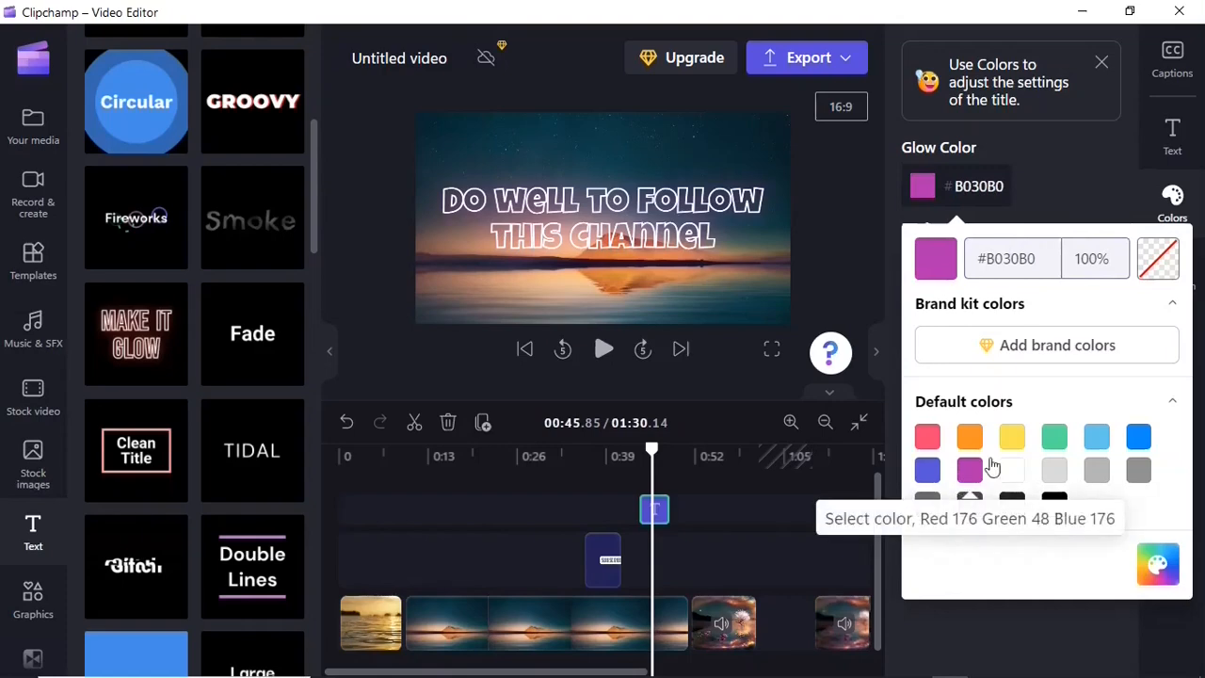
{"action": "left_click", "coordinate": [1008, 154]}
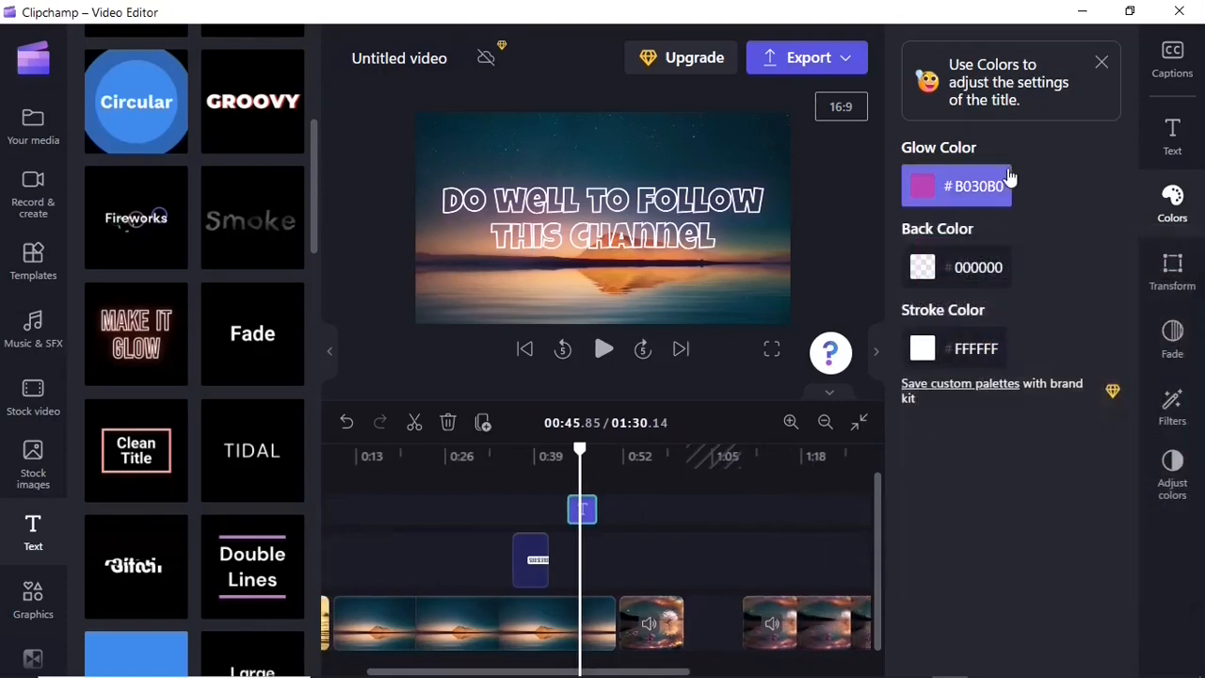
{"action": "left_click", "coordinate": [924, 271]}
{"action": "left_click", "coordinate": [925, 271]}
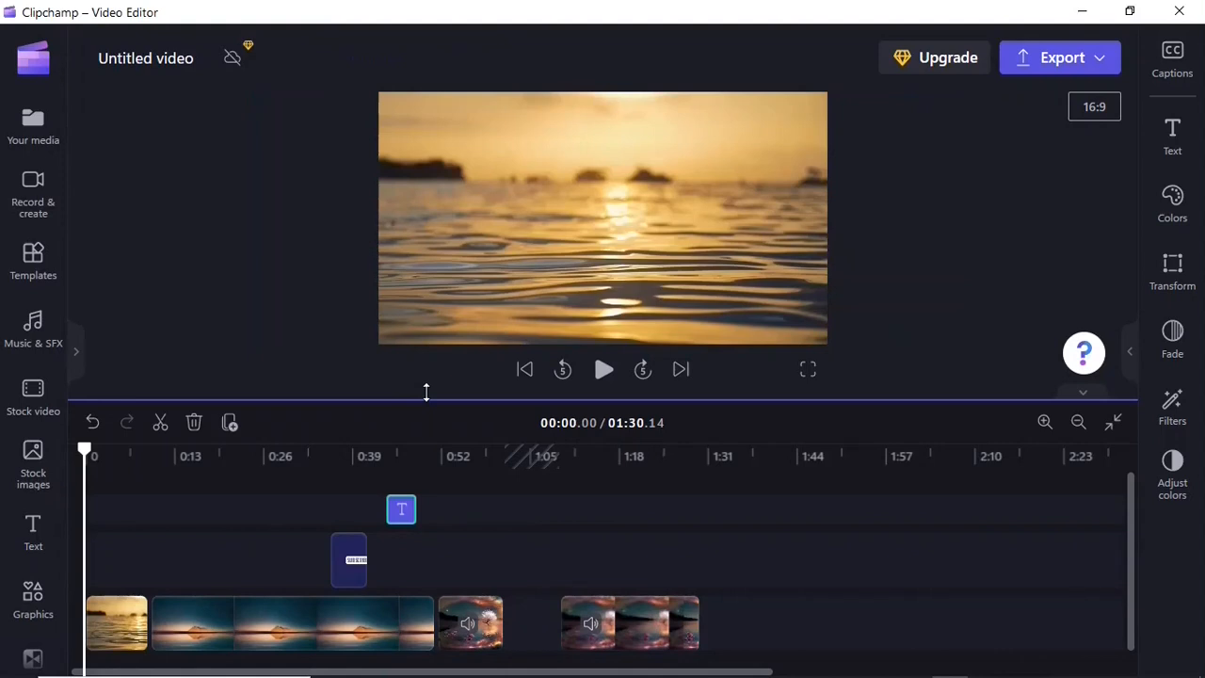
Add a transition between the sunset water clip and the mountain image, and play across the cut to check it.
{"action": "mouse_move", "coordinate": [149, 625]}
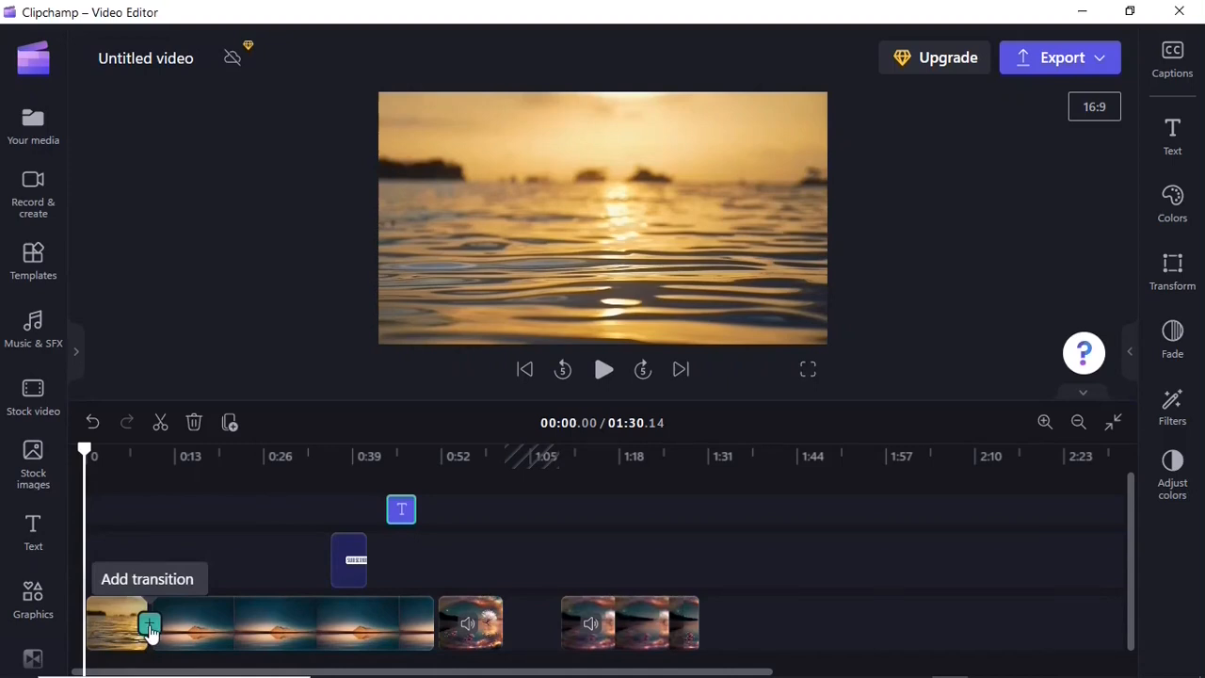
{"action": "left_click", "coordinate": [149, 626]}
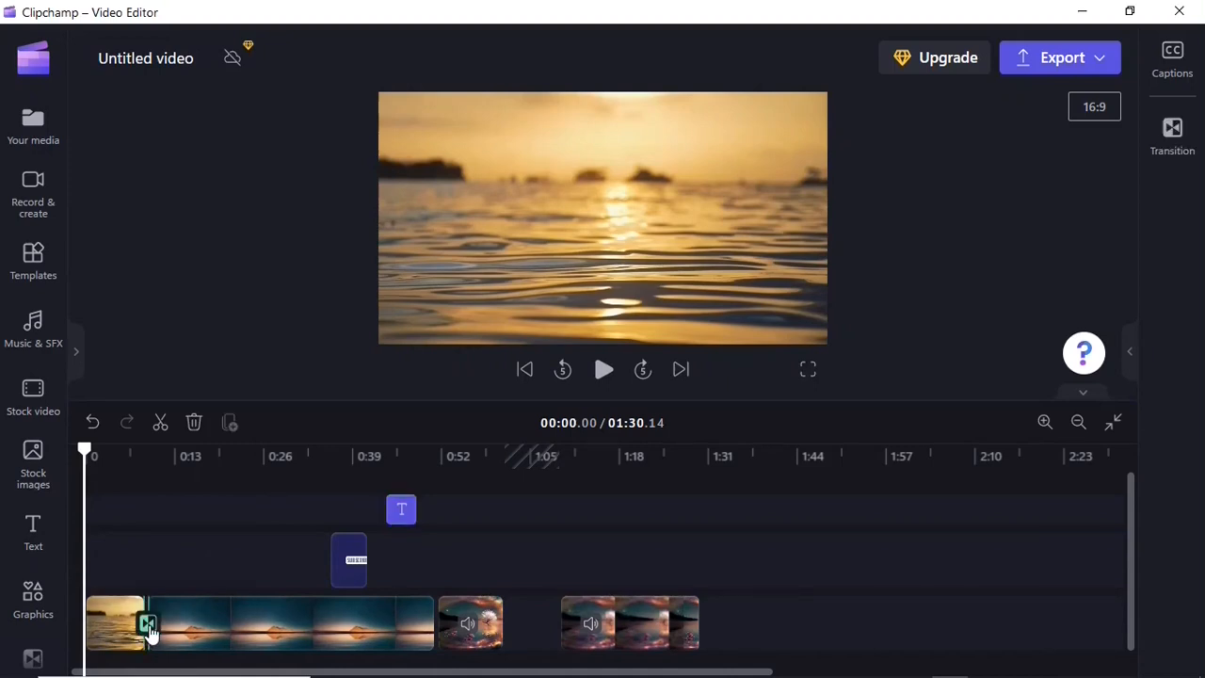
{"action": "left_click", "coordinate": [134, 565]}
{"action": "key", "text": "space"}
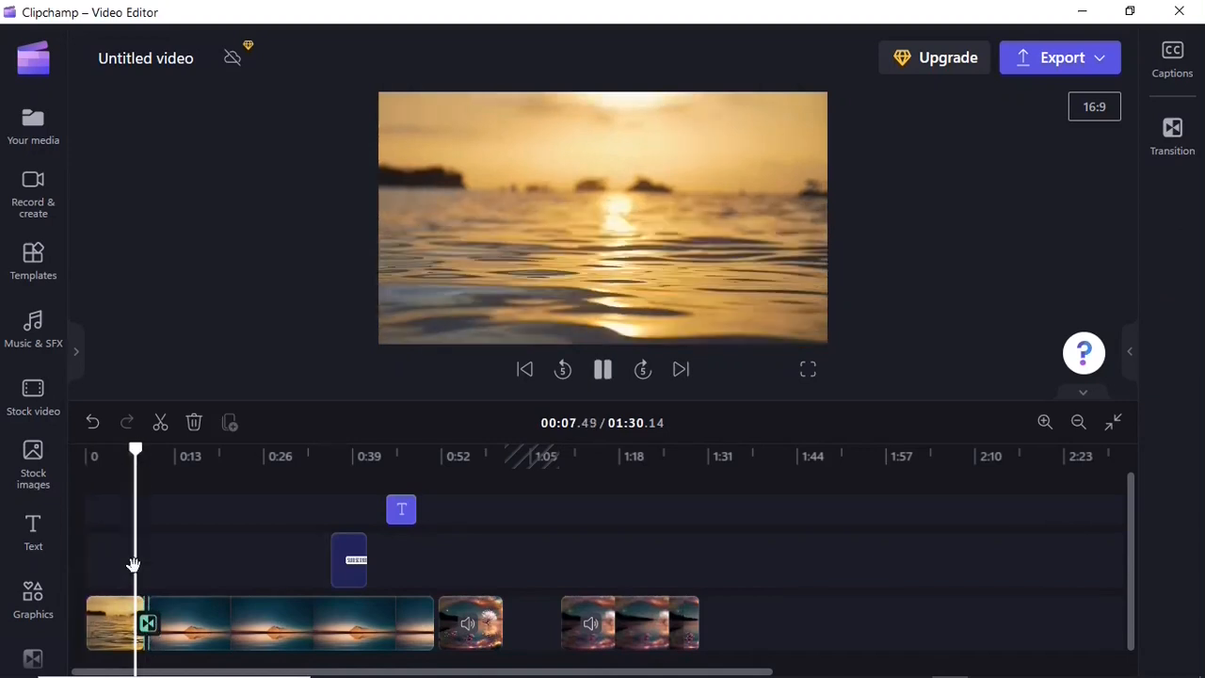
{"action": "left_click", "coordinate": [134, 565]}
{"action": "key", "text": "space"}
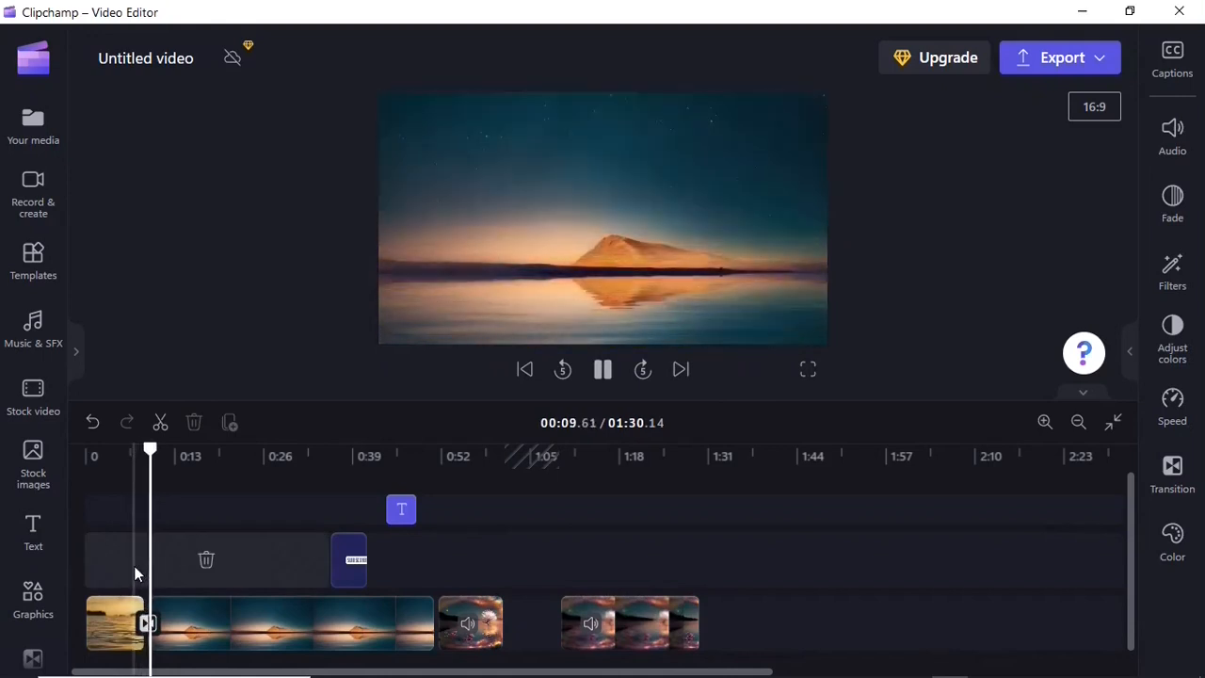
{"action": "key", "text": "space"}
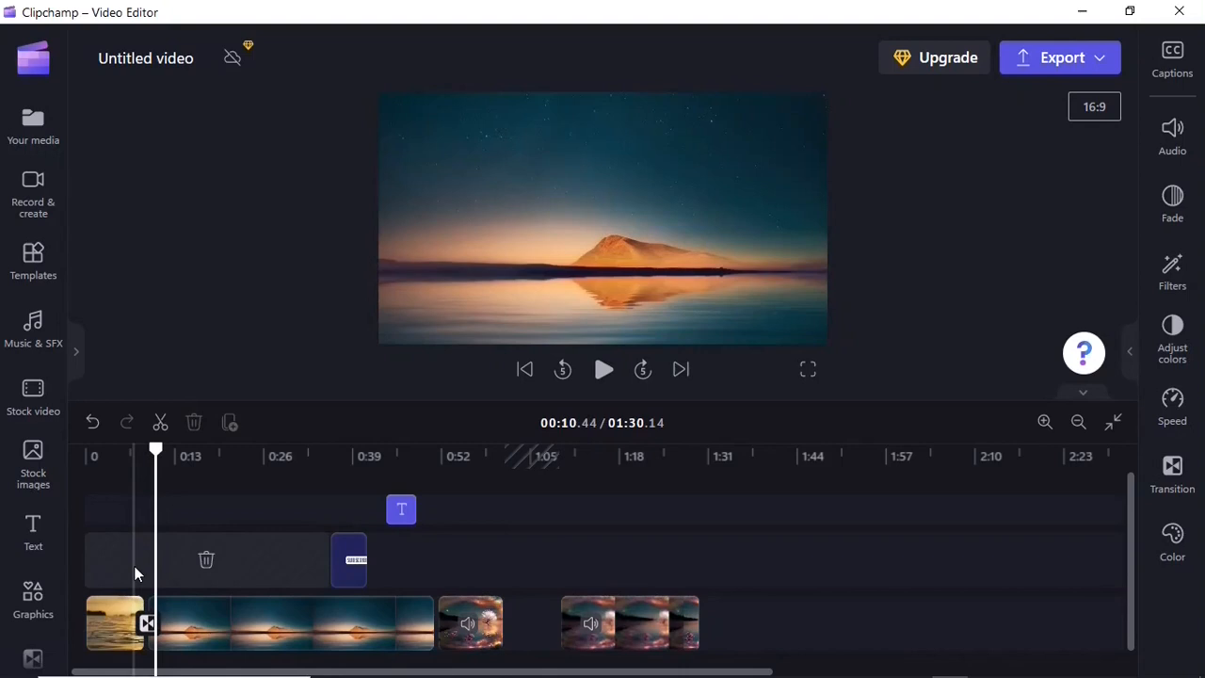
Change the transition between the sunset water clip and the mountain image to Barn doors - vertical, with a duration of 0.99 s.
{"action": "left_click", "coordinate": [147, 625]}
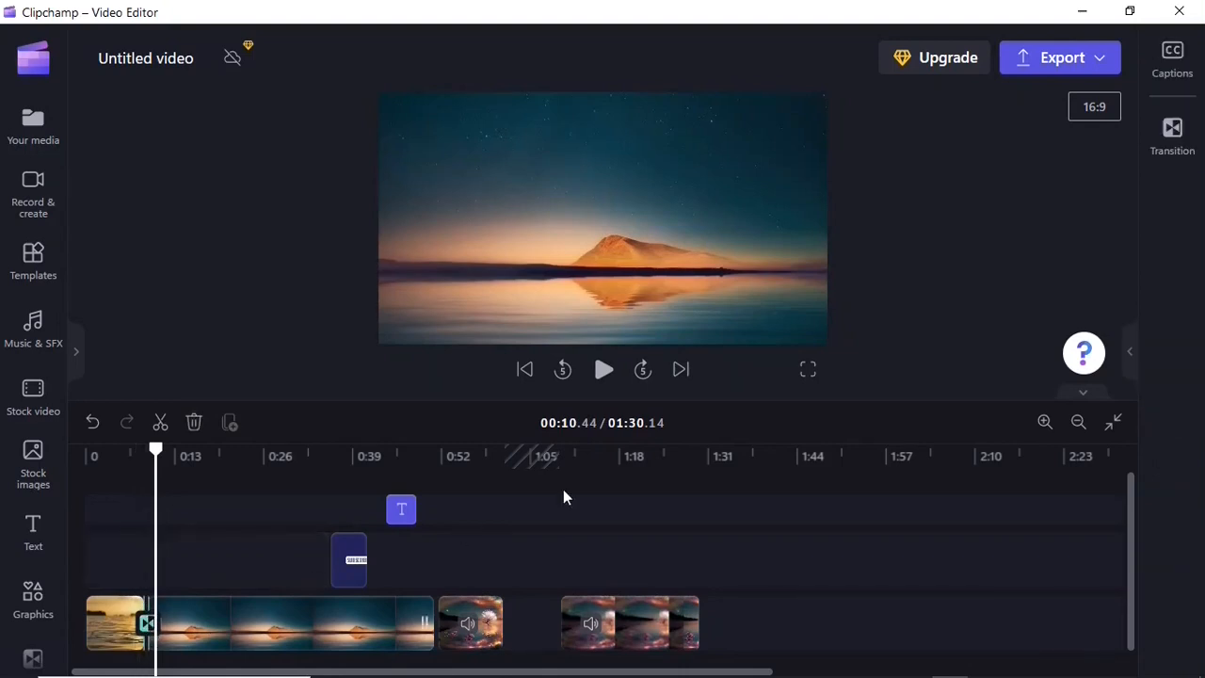
{"action": "left_click", "coordinate": [1174, 129]}
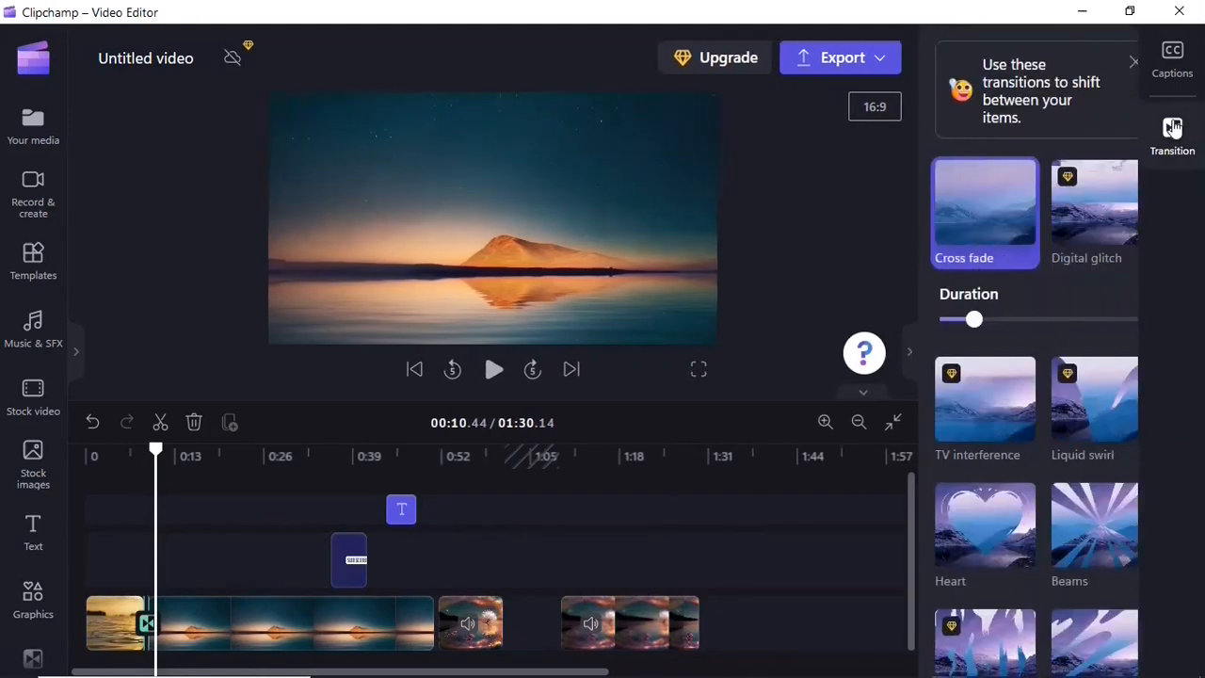
{"action": "left_click_drag", "start_coordinate": [1129, 171], "coordinate": [1117, 309]}
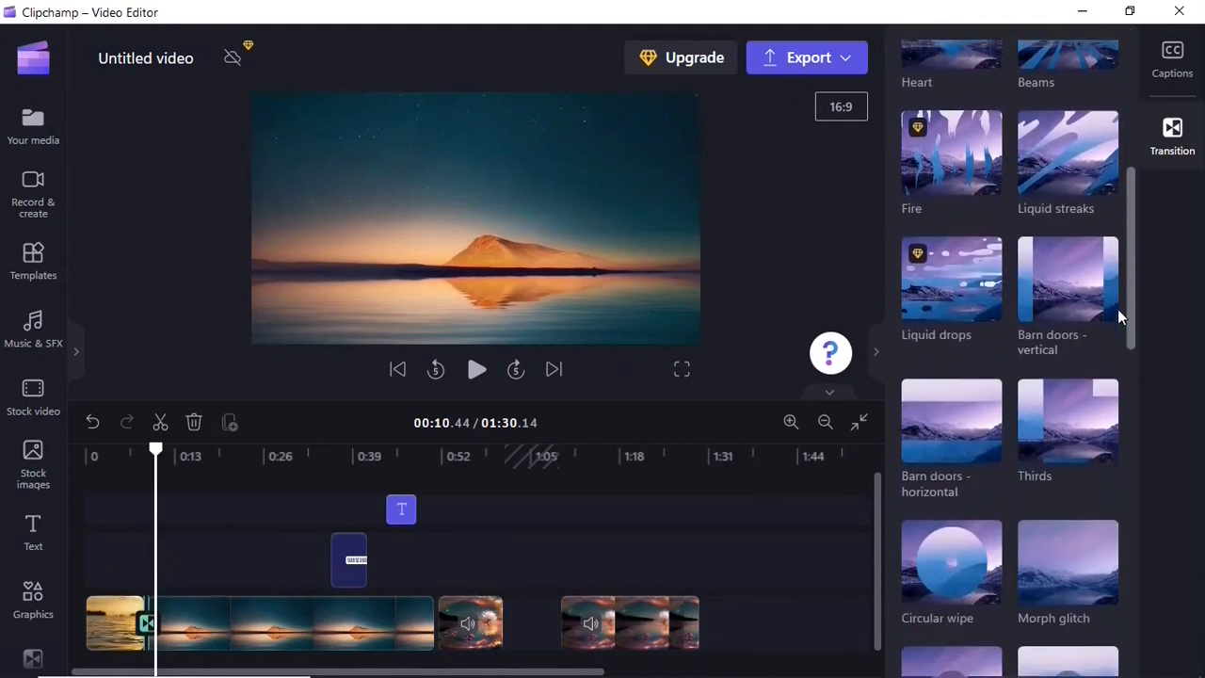
{"action": "scroll", "coordinate": [1119, 308], "scroll_direction": "down", "scroll_amount": 3}
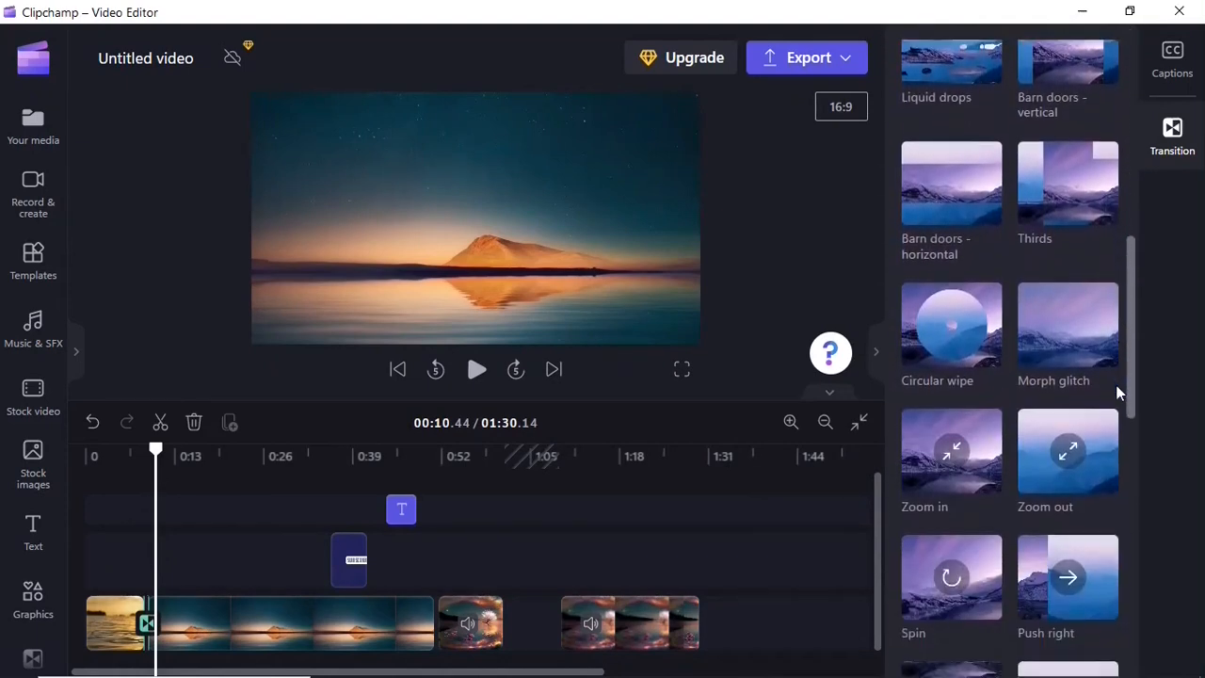
{"action": "scroll", "coordinate": [1116, 394], "scroll_direction": "down", "scroll_amount": 1}
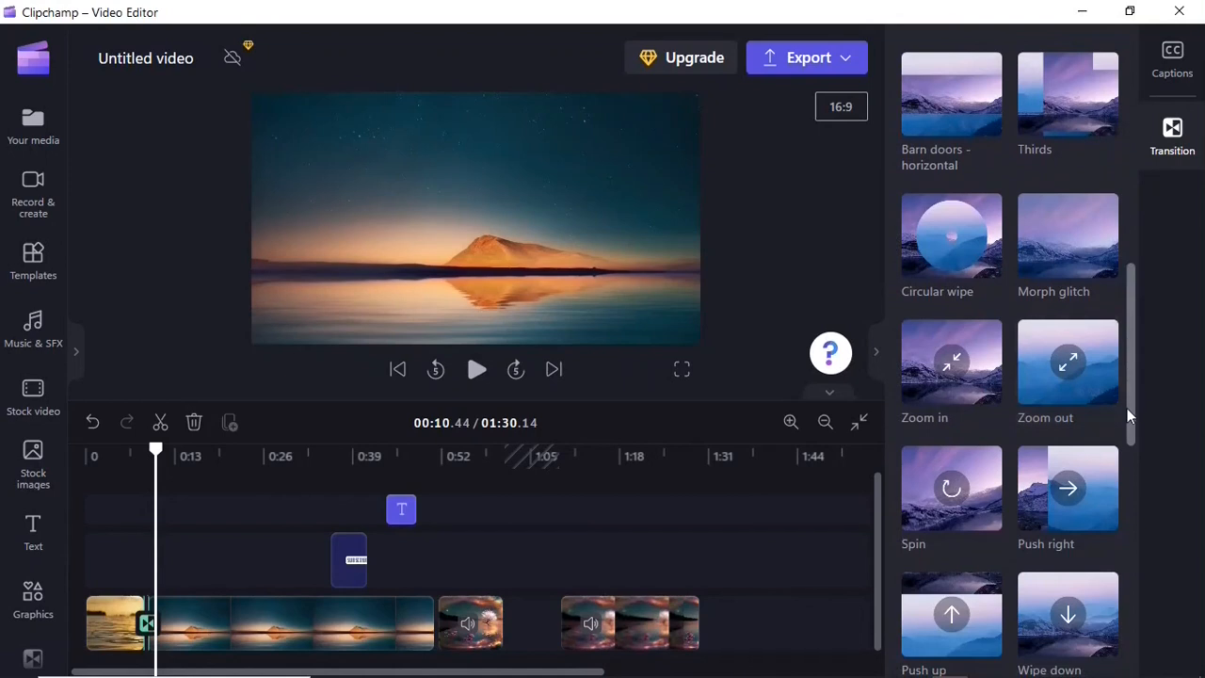
{"action": "left_click_drag", "start_coordinate": [1132, 419], "coordinate": [1139, 353]}
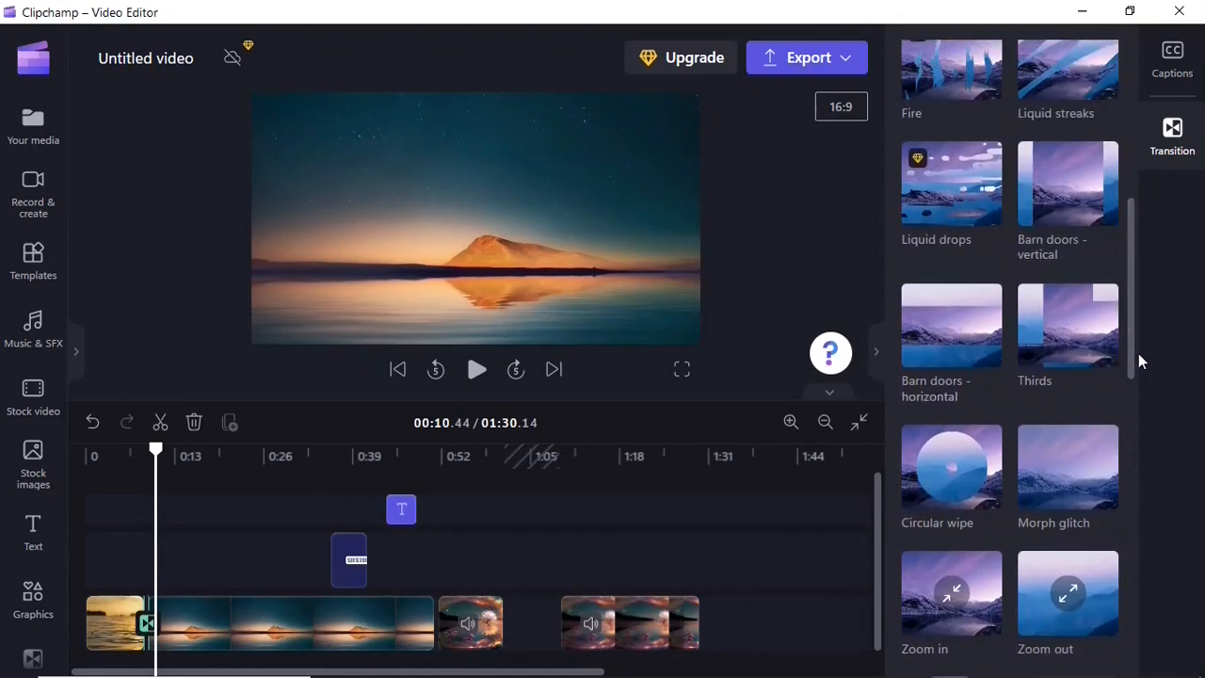
{"action": "left_click", "coordinate": [1075, 217]}
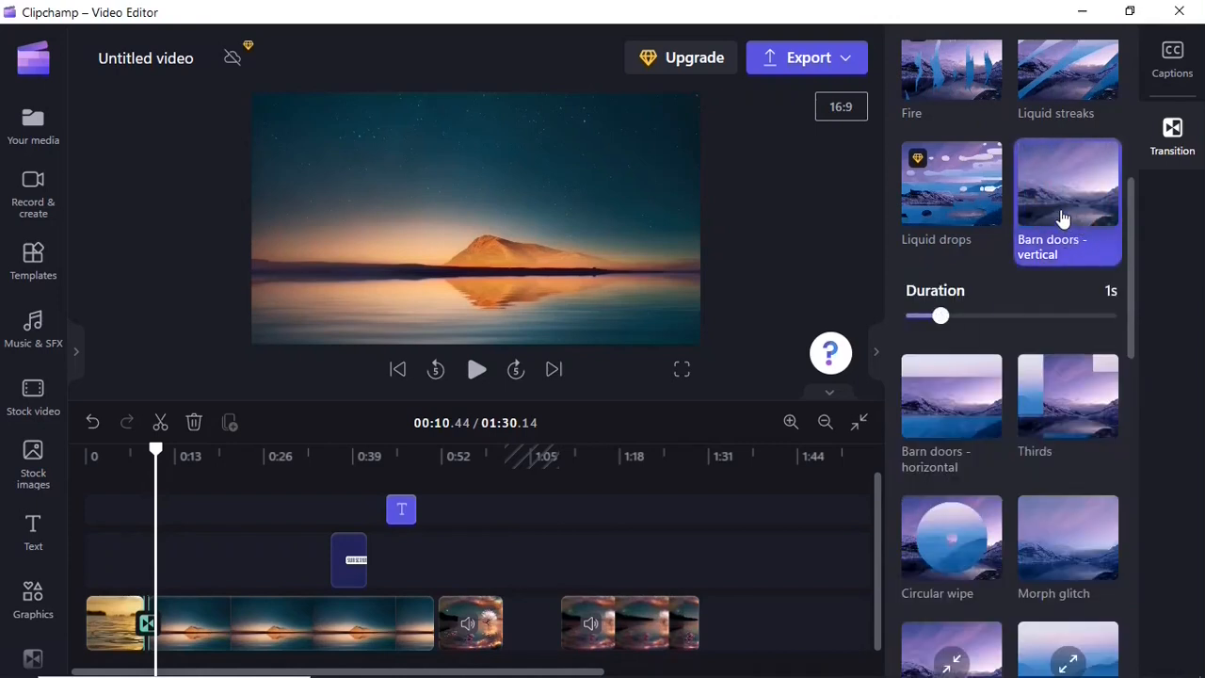
{"action": "mouse_move", "coordinate": [941, 315]}
{"action": "left_mouse_down"}
{"action": "mouse_move", "coordinate": [1046, 315]}
{"action": "mouse_move", "coordinate": [940, 317]}
{"action": "left_mouse_up"}
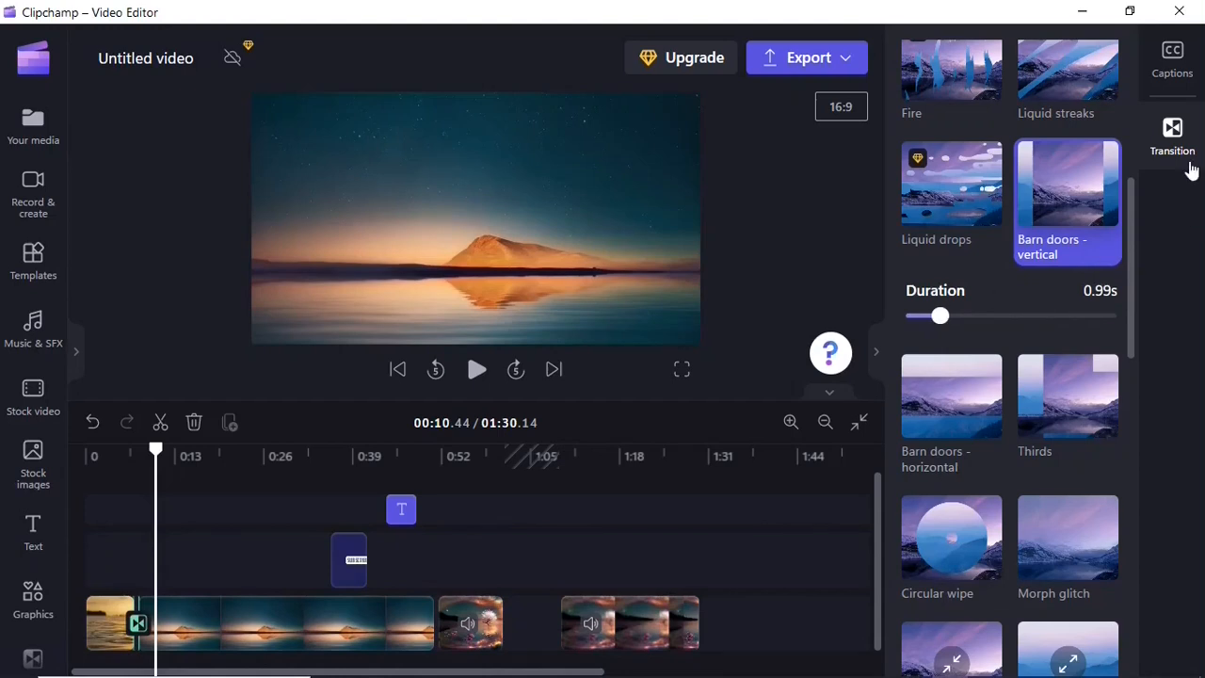
{"action": "left_click", "coordinate": [1173, 130]}
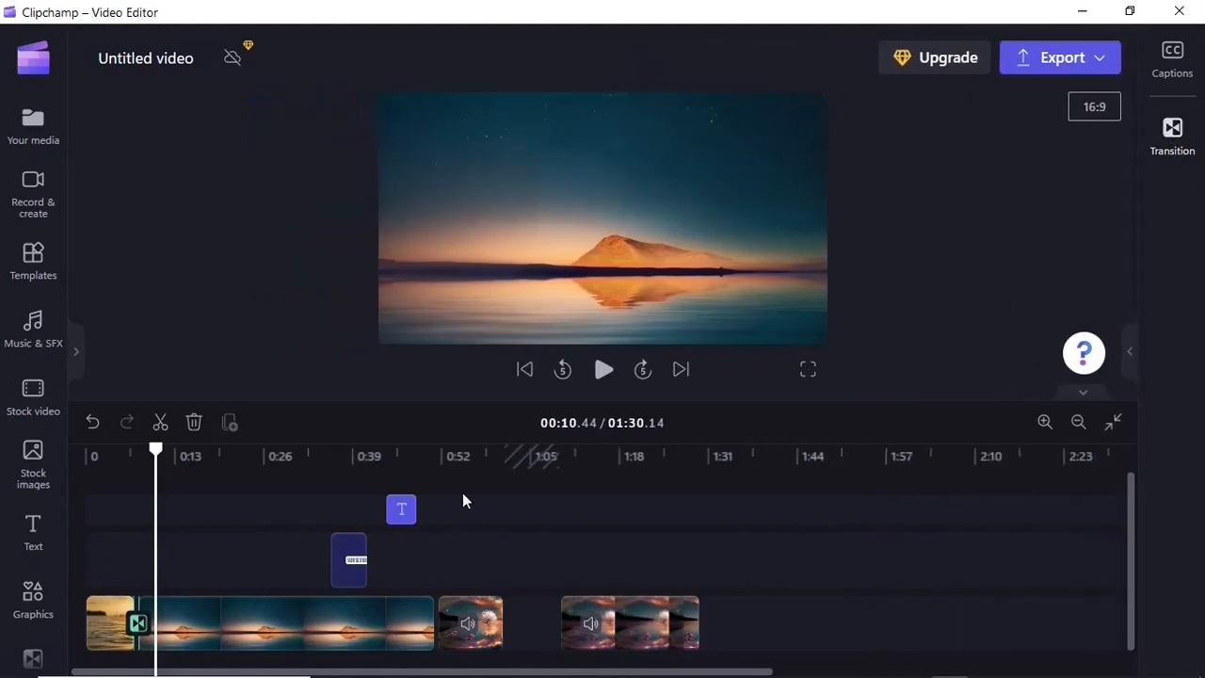
Play the video across the cut between the sunset water clip and the mountain image to check the transition.
{"action": "left_click", "coordinate": [126, 490]}
{"action": "key", "text": "space"}
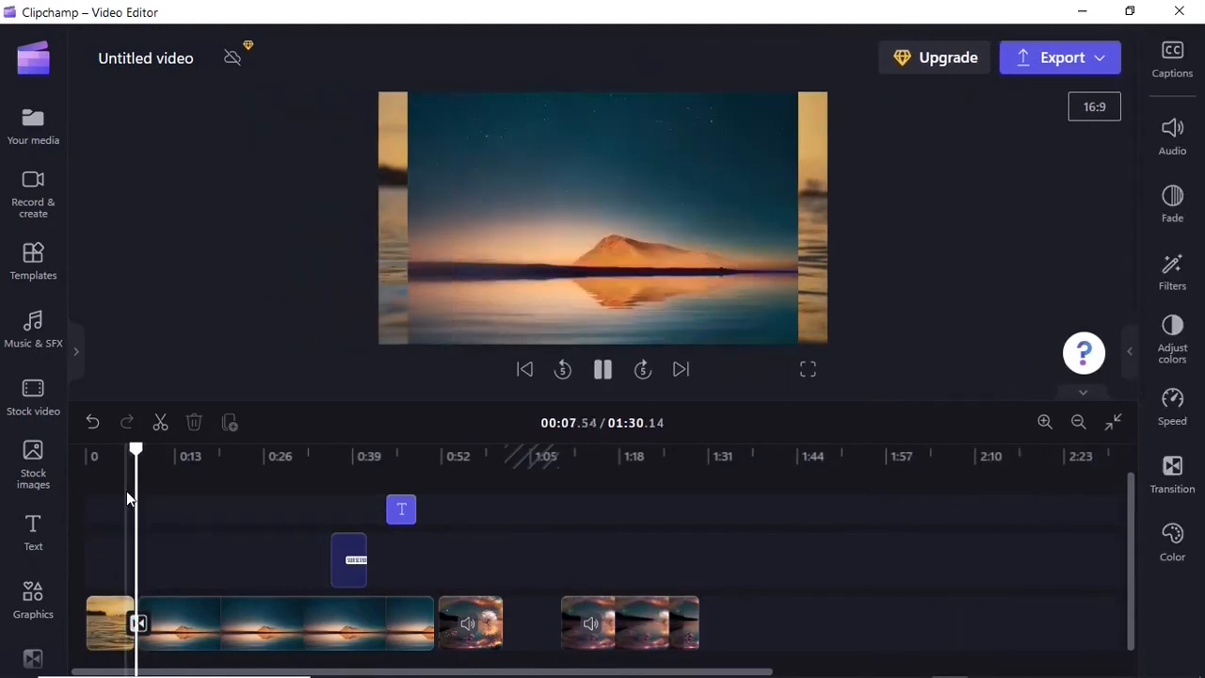
{"action": "key", "text": "space"}
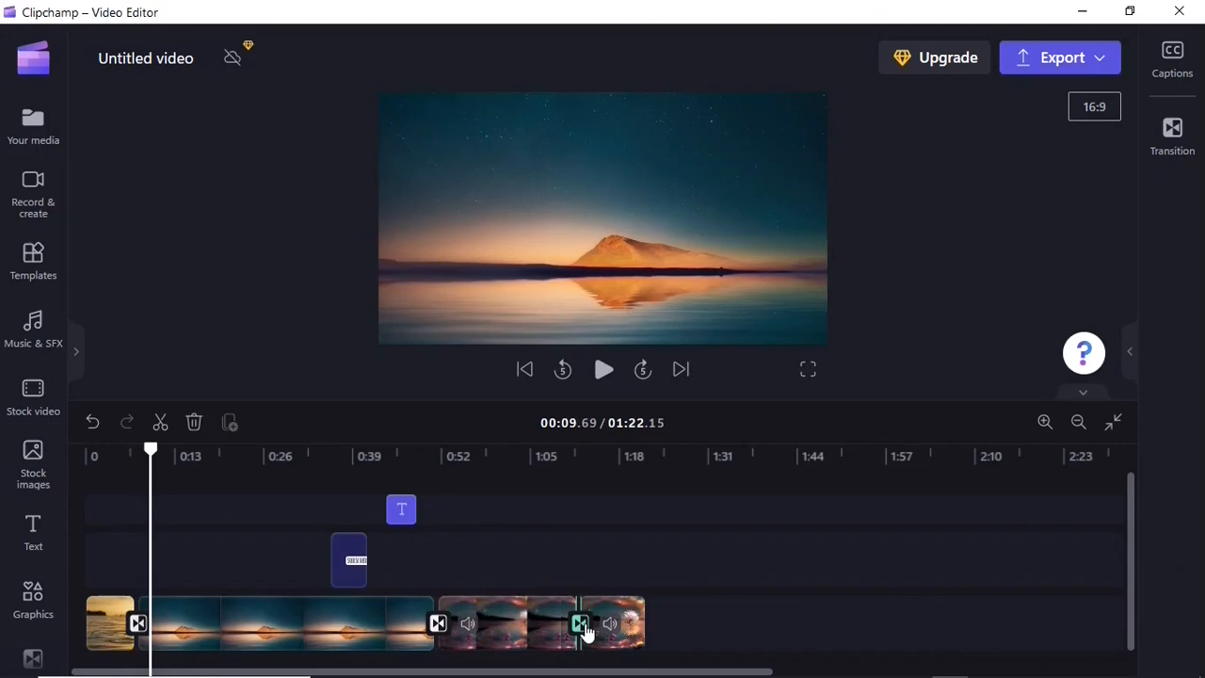
Export the video in 1080p high quality.
{"action": "left_click", "coordinate": [1053, 62]}
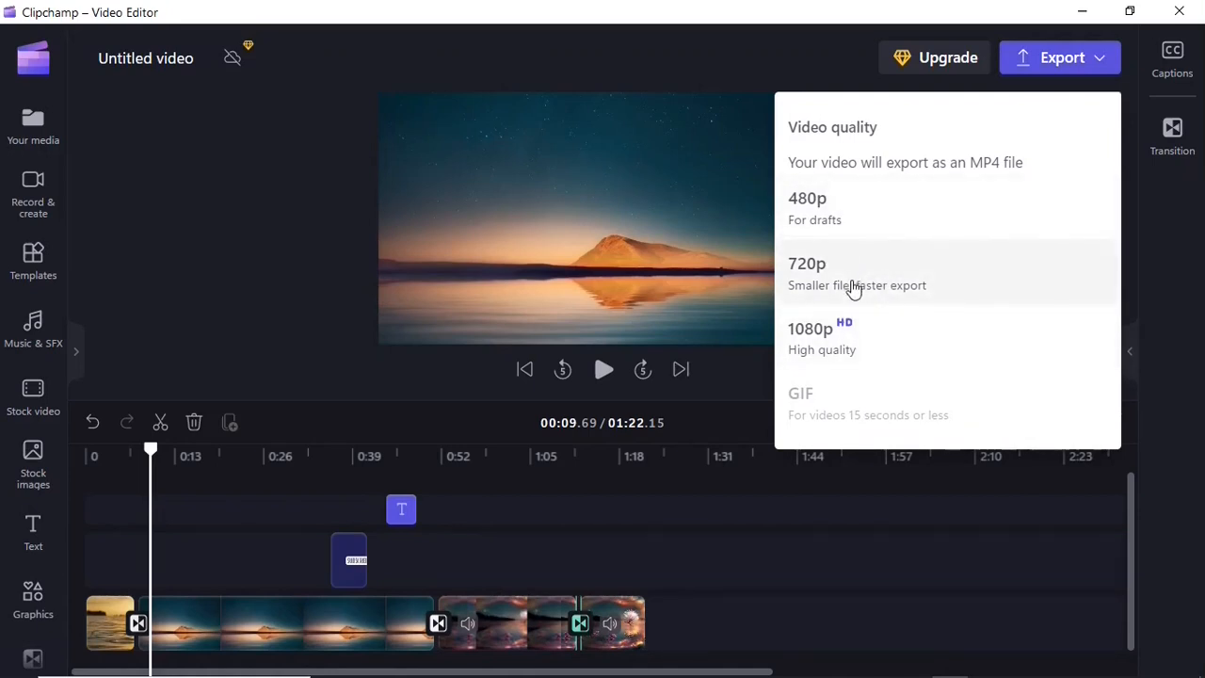
{"action": "left_click", "coordinate": [867, 344]}
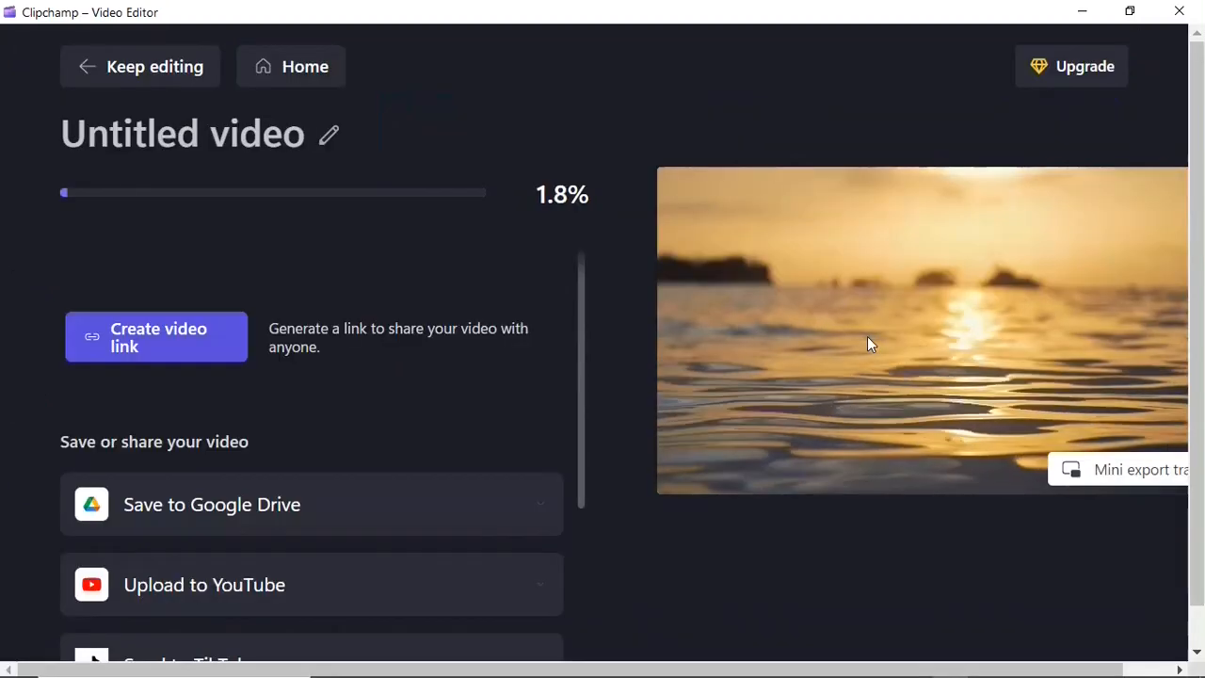